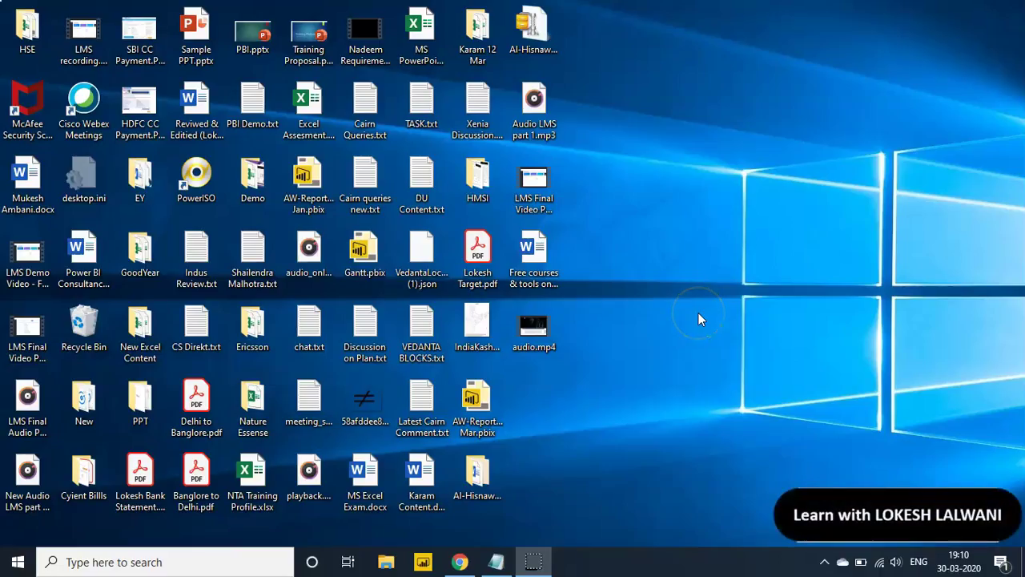
# - Search Windows for 'exce' and launch Excel from the best match
pyautogui.click(169, 561)
pyautogui.write('e')
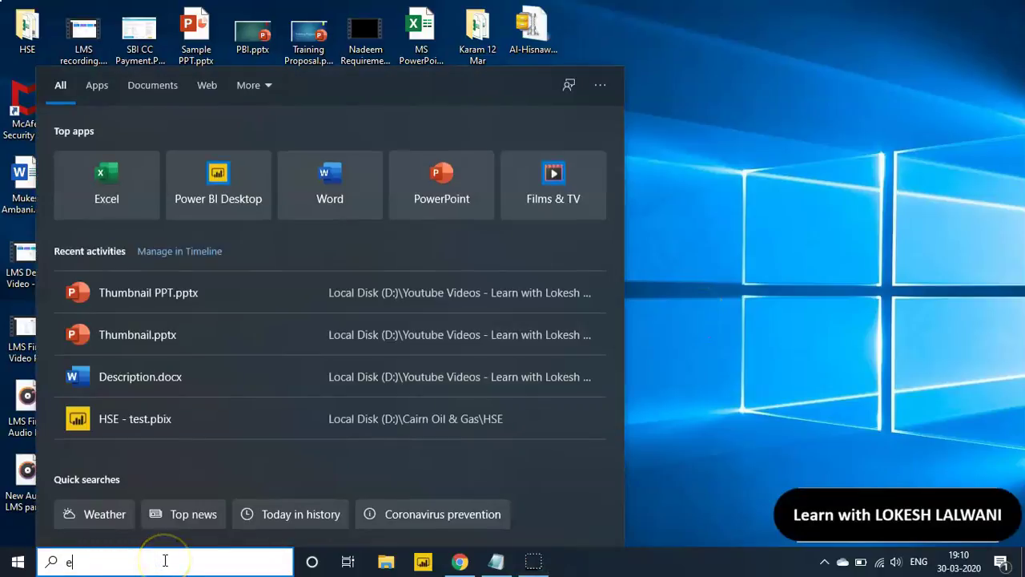
pyautogui.write('xce')
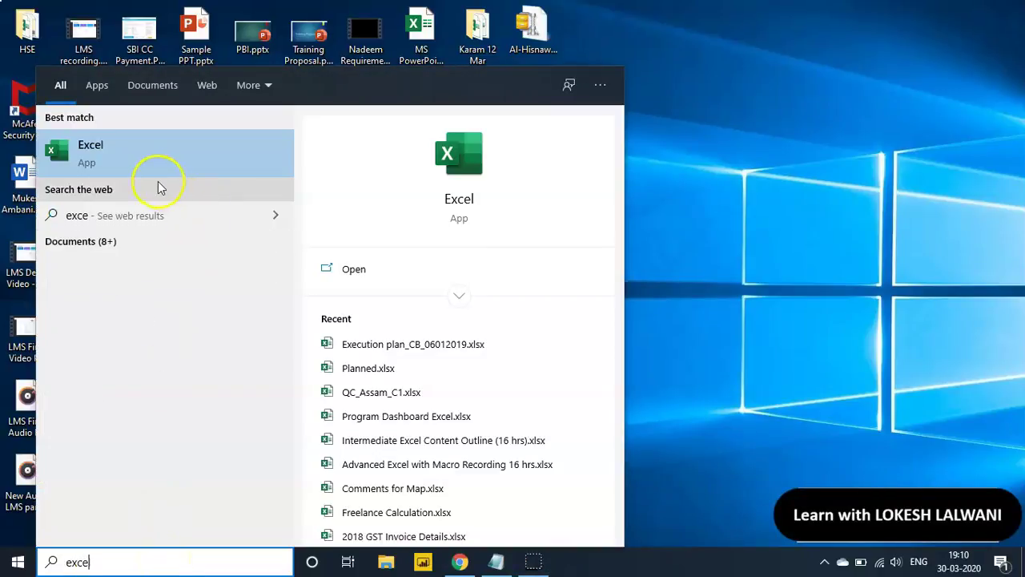
pyautogui.click(161, 159)
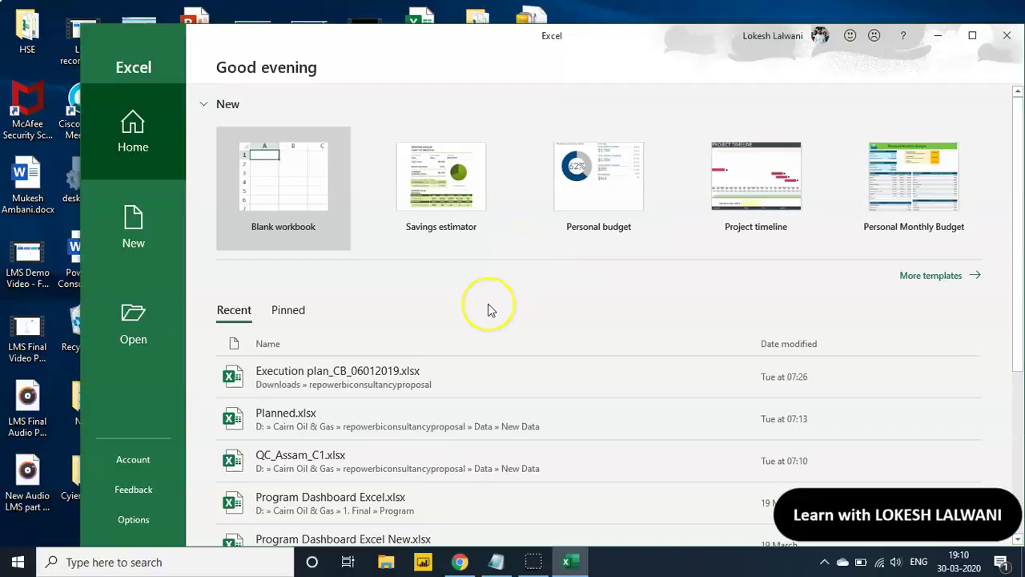
# - Maximize the Excel start window and move from the Account page to the New templates page
pyautogui.click(976, 36)
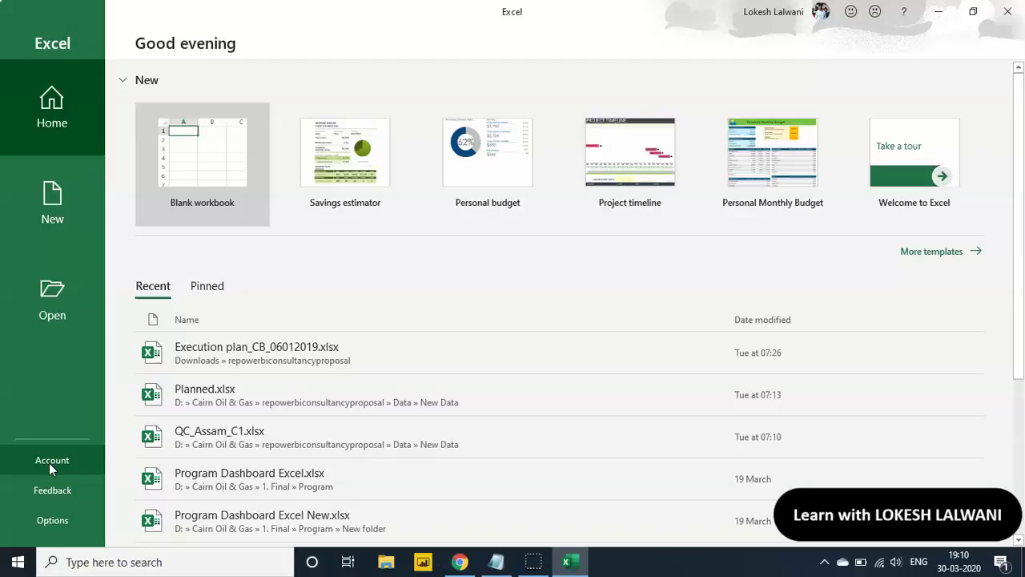
pyautogui.click(49, 469)
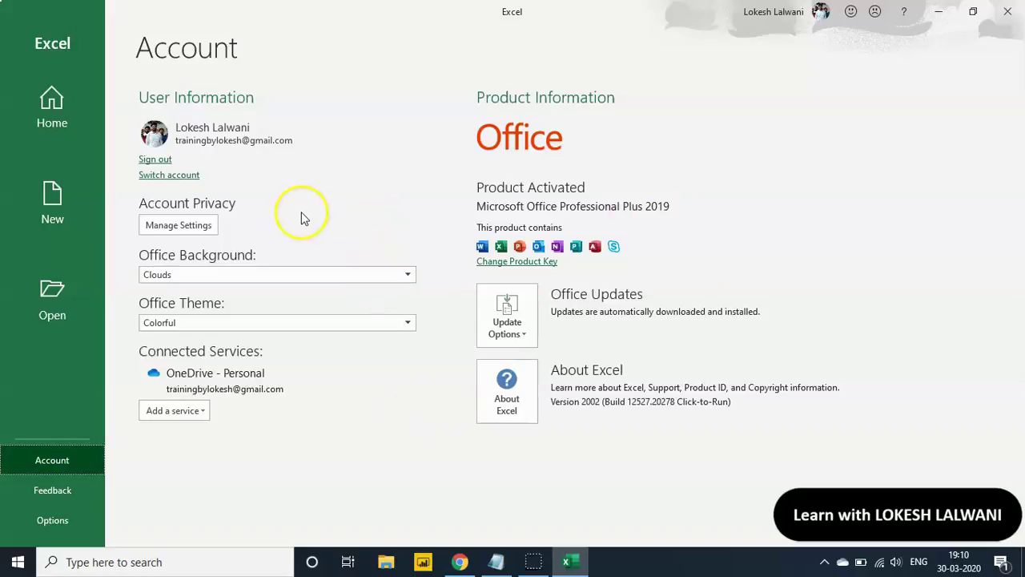
pyautogui.click(46, 213)
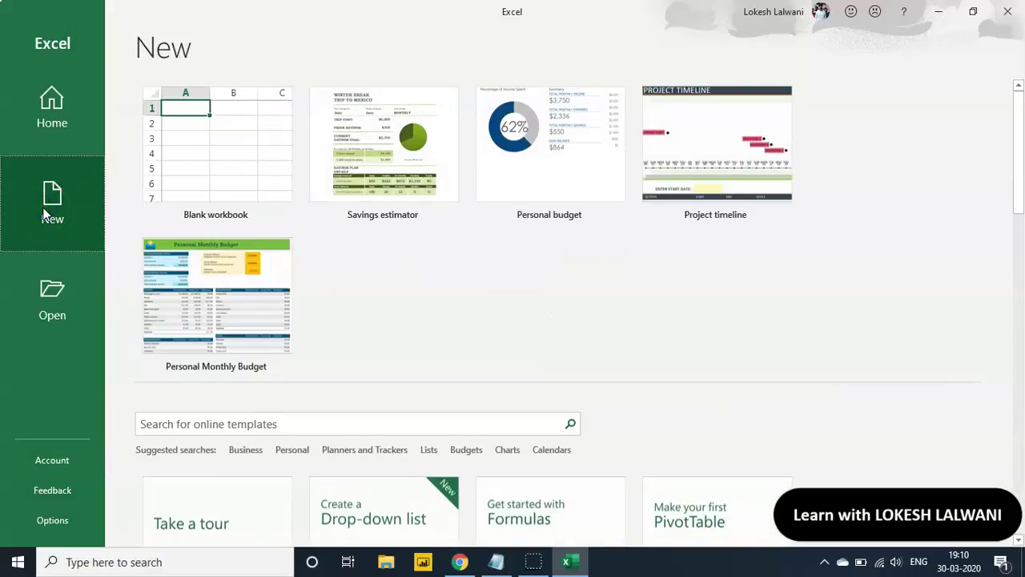
pyautogui.moveTo(1021, 204)
pyautogui.mouseDown()
pyautogui.moveTo(1021, 239)
pyautogui.moveTo(1021, 180)
pyautogui.mouseUp()
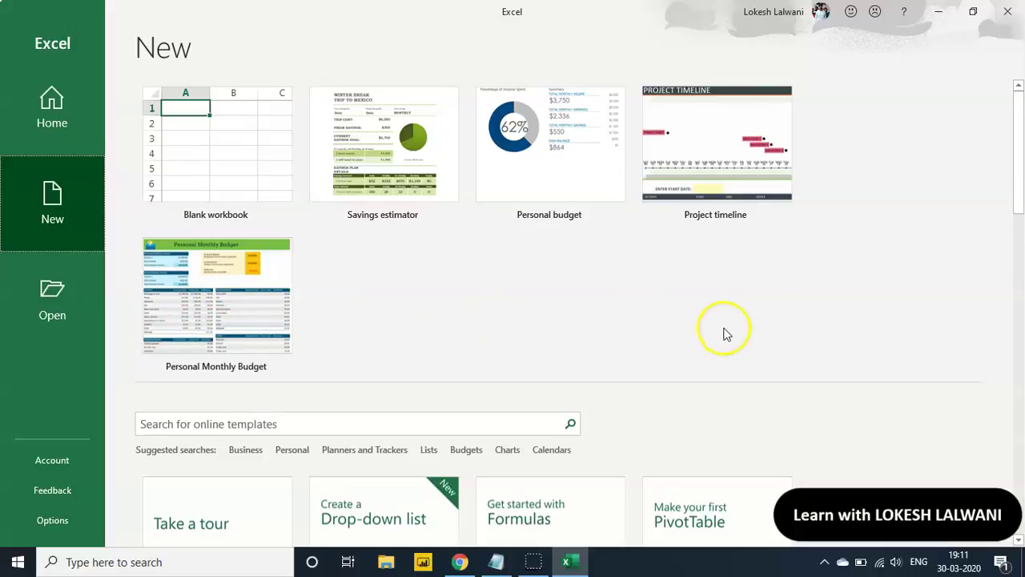
pyautogui.moveTo(1022, 169)
pyautogui.mouseDown()
pyautogui.moveTo(1023, 425)
pyautogui.moveTo(1021, 186)
pyautogui.mouseUp()
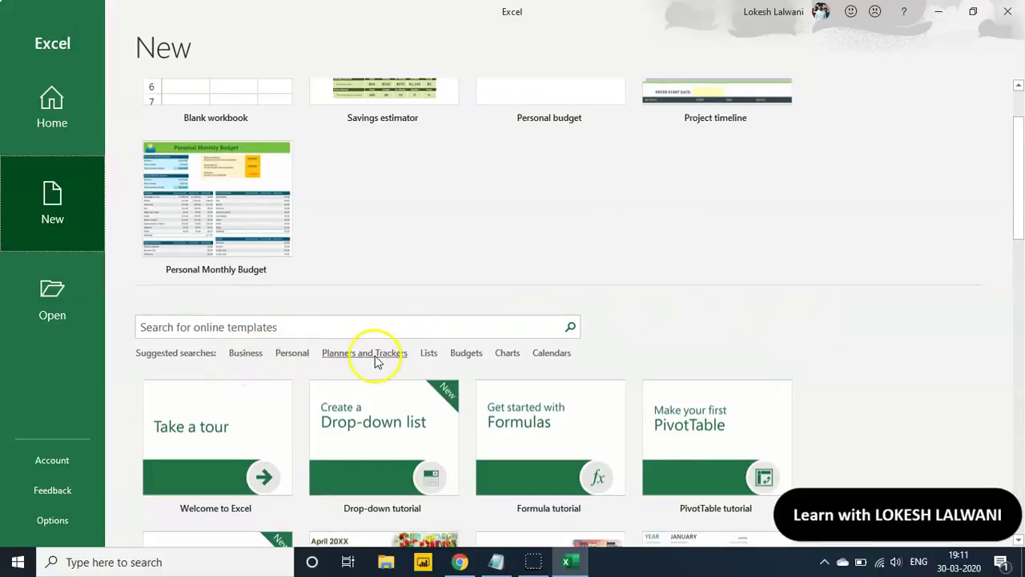
pyautogui.click(464, 354)
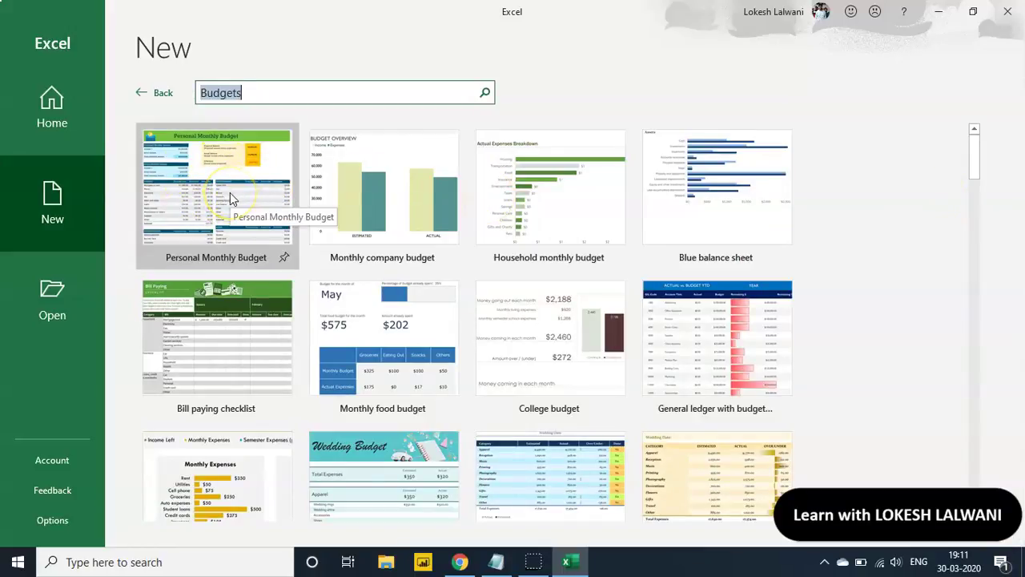
pyautogui.click(142, 96)
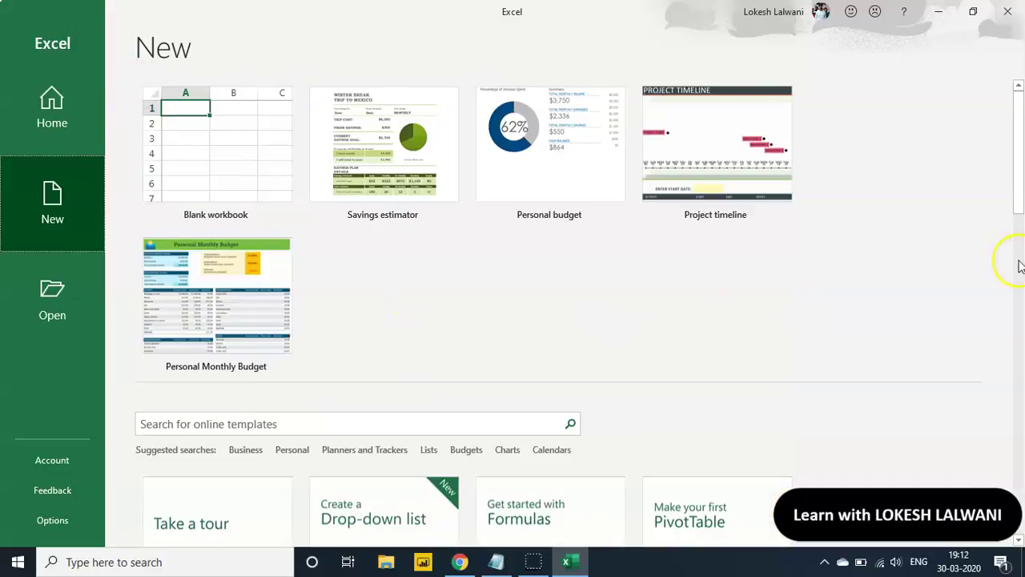
pyautogui.moveTo(1021, 190)
pyautogui.mouseDown()
pyautogui.moveTo(1021, 233)
pyautogui.moveTo(1019, 199)
pyautogui.mouseUp()
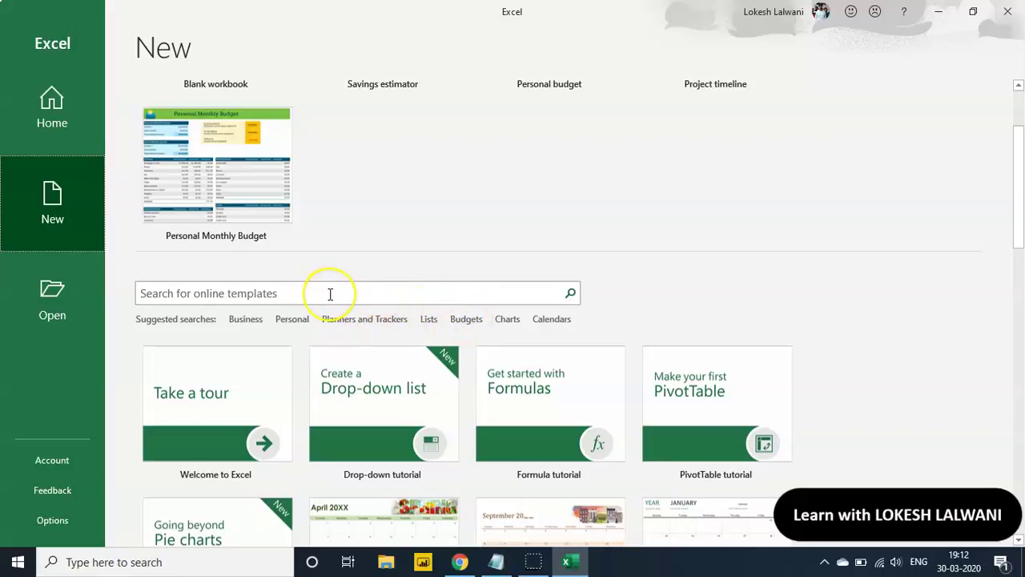
pyautogui.hotkey('alt', 'Tab')
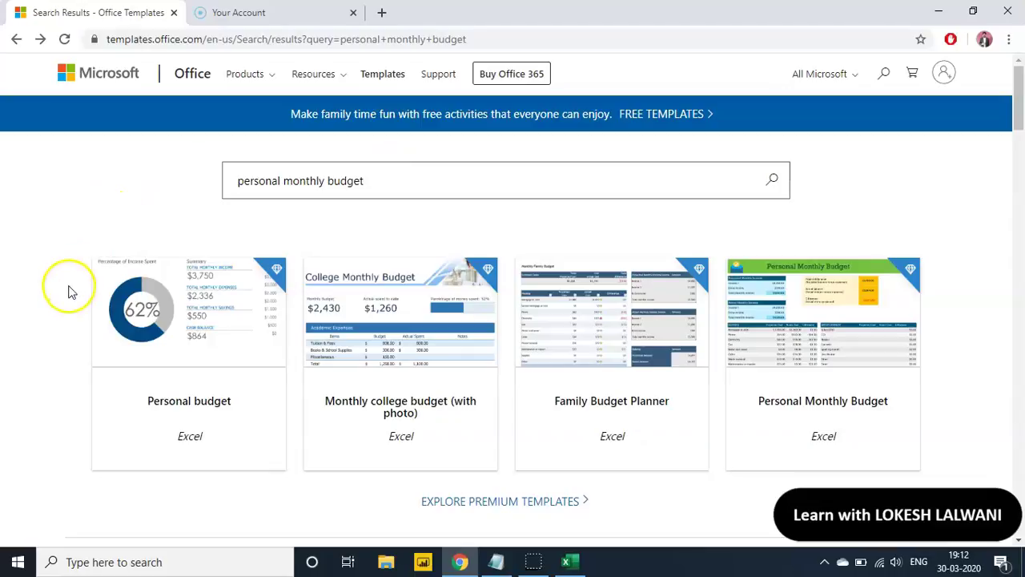
pyautogui.scroll(-5, 69, 291)
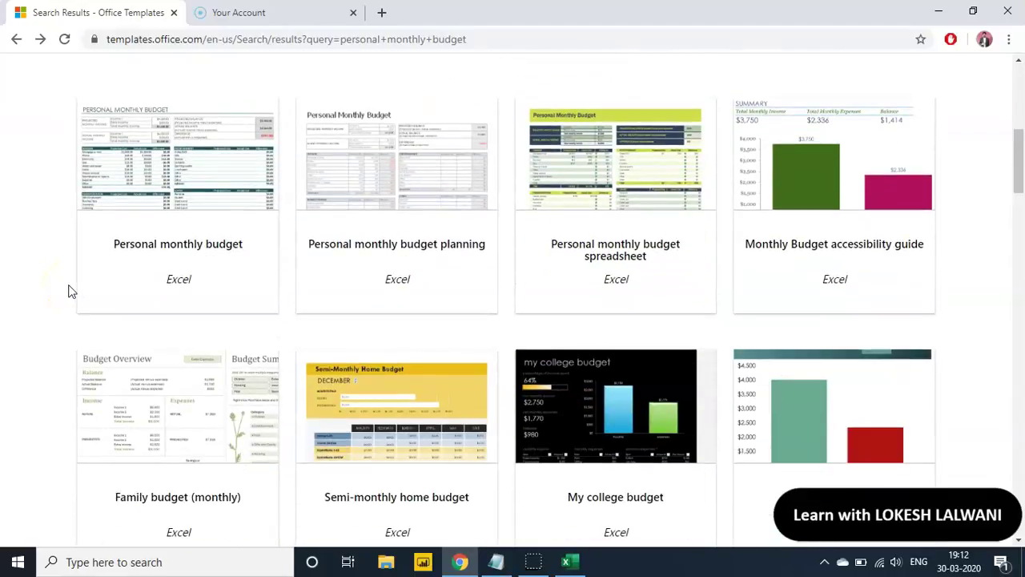
pyautogui.scroll(-2, 69, 290)
pyautogui.scroll(-5, 69, 291)
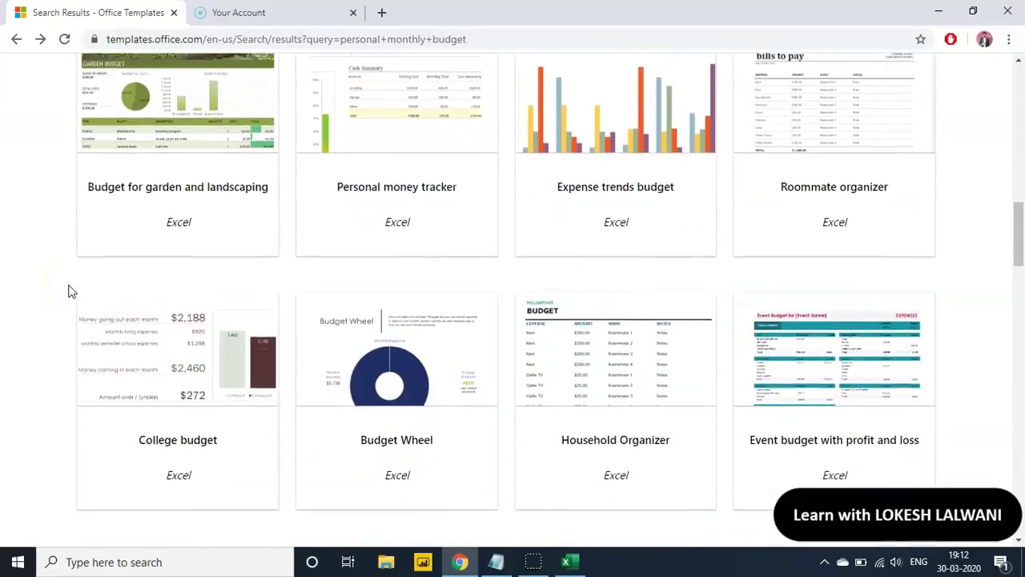
pyautogui.scroll(-5, 69, 291)
pyautogui.scroll(-4, 68, 291)
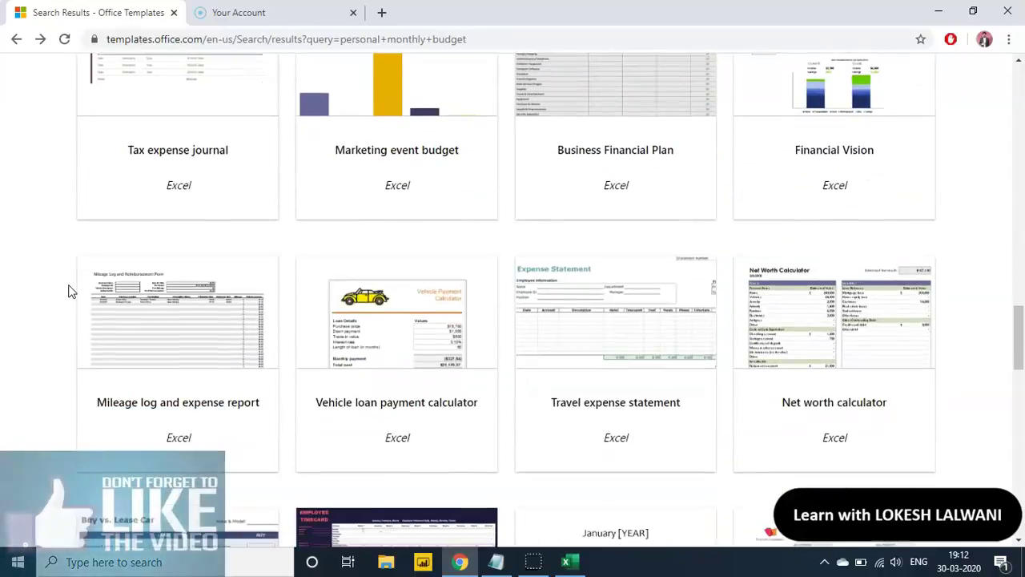
pyautogui.scroll(10, 69, 291)
pyautogui.scroll(10, 68, 290)
pyautogui.scroll(2, 69, 291)
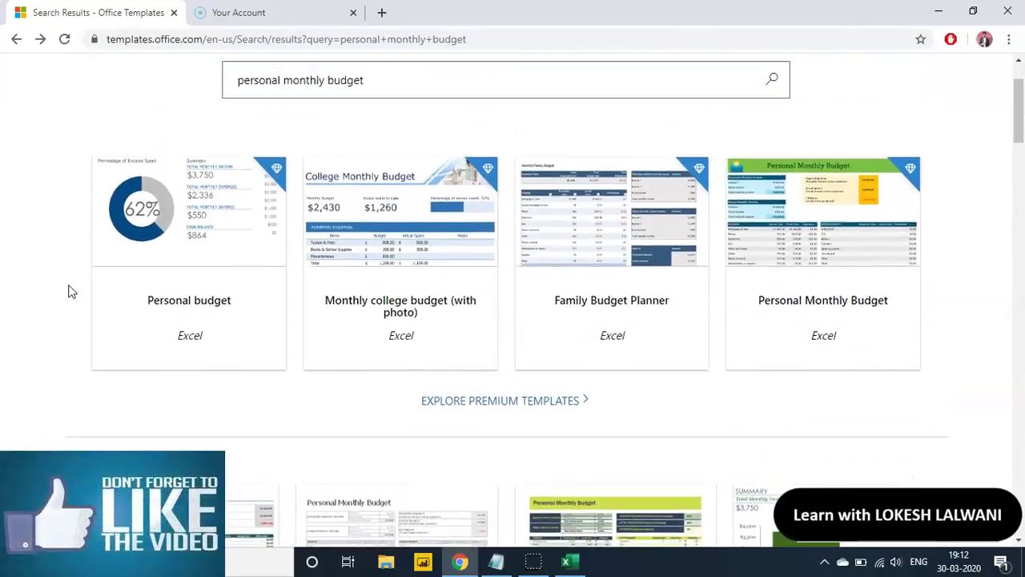
pyautogui.scroll(2, 69, 291)
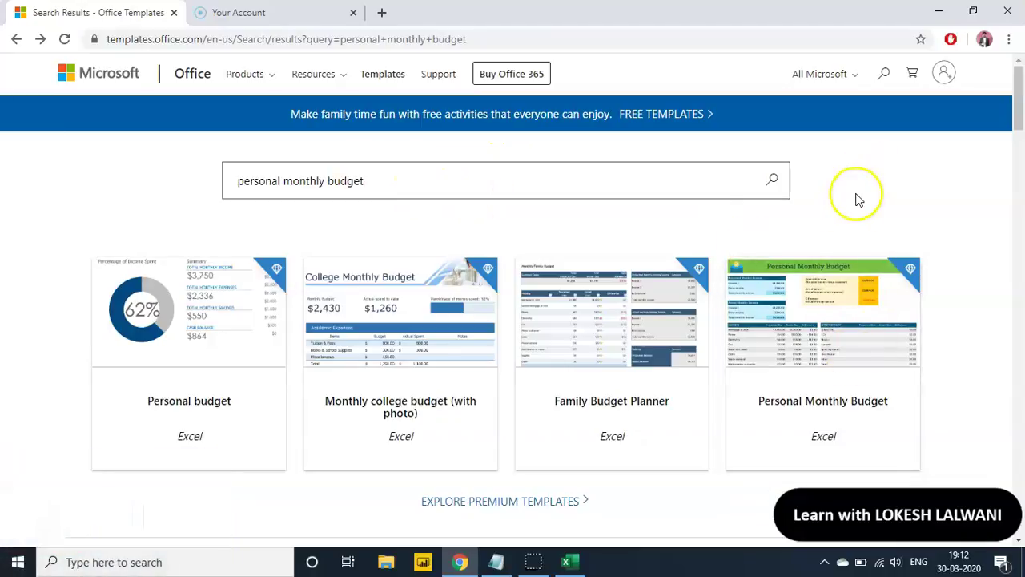
pyautogui.hotkey('alt', 'Tab')
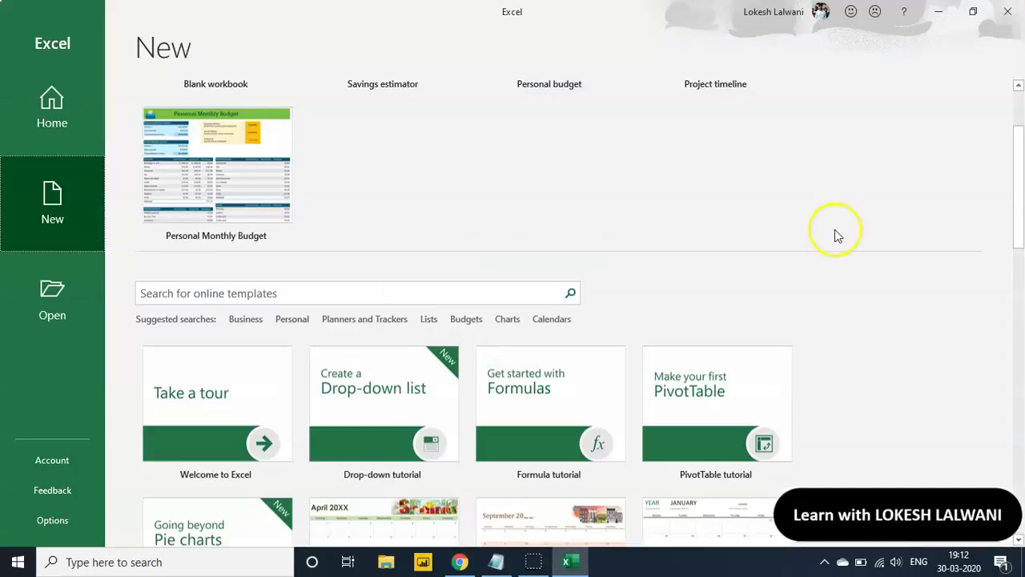
# - Search templates for Budgets and create a workbook from Personal Monthly Budget
pyautogui.scroll(-1, 835, 229)
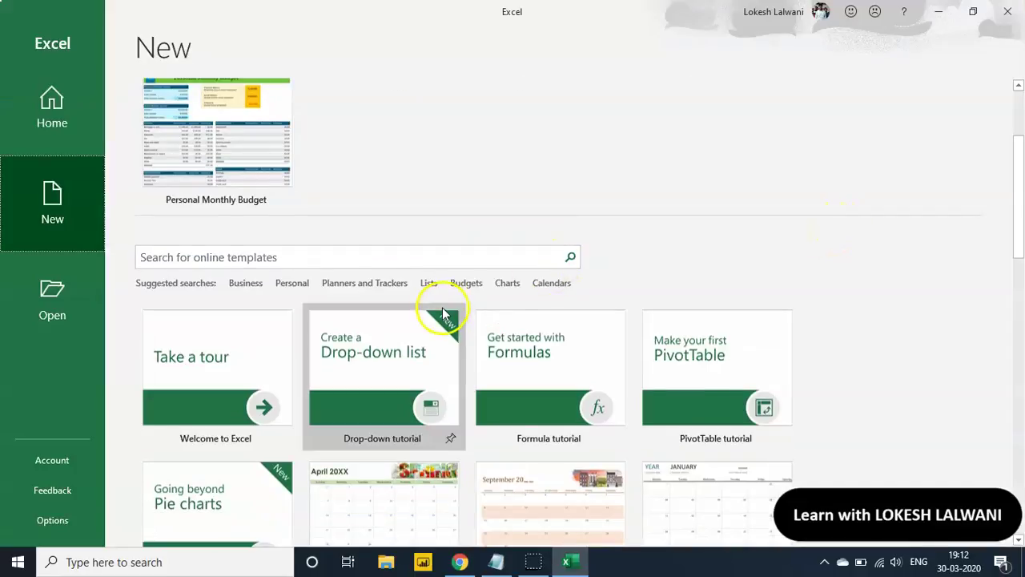
pyautogui.click(466, 286)
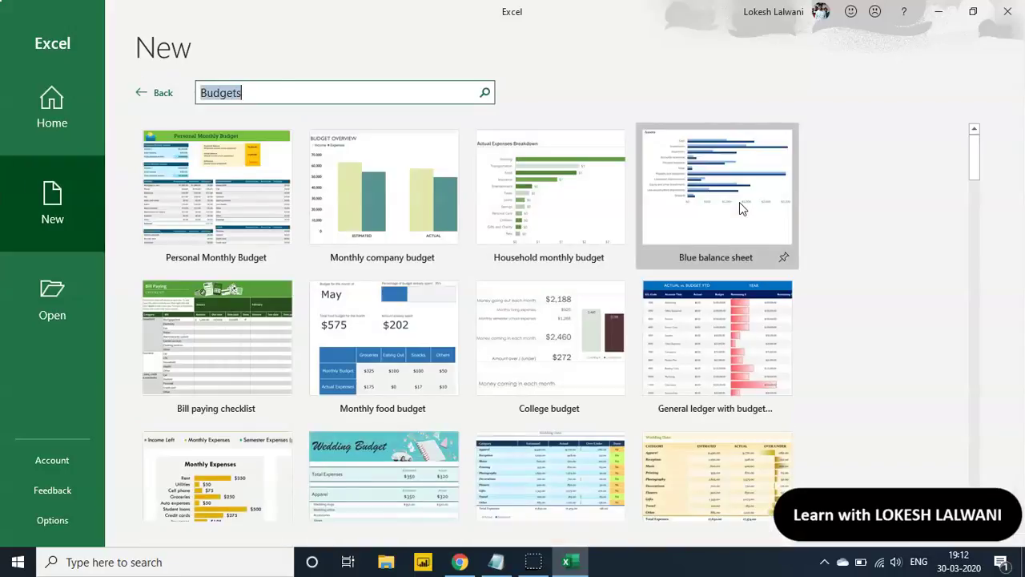
pyautogui.click(217, 194)
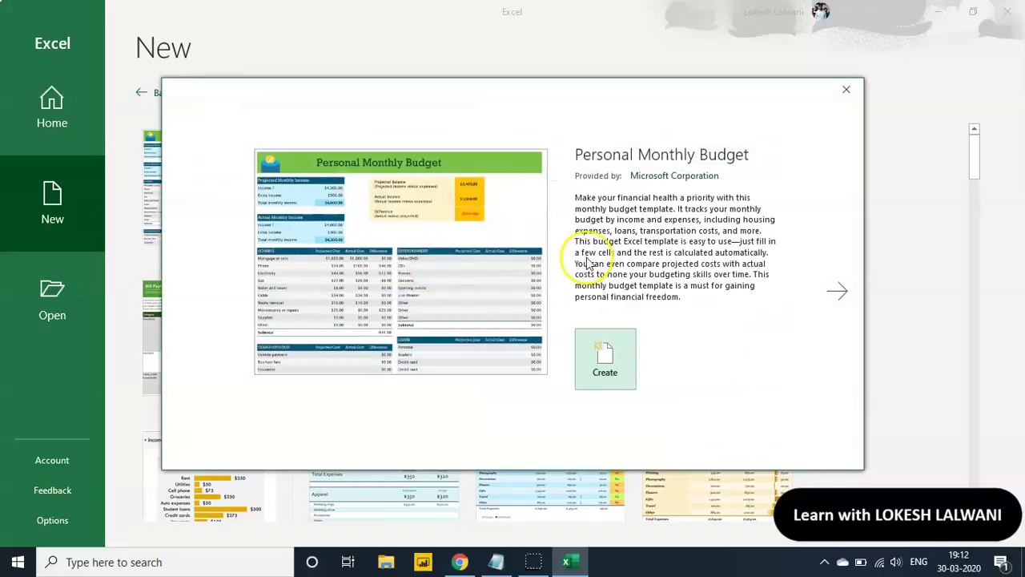
pyautogui.click(605, 363)
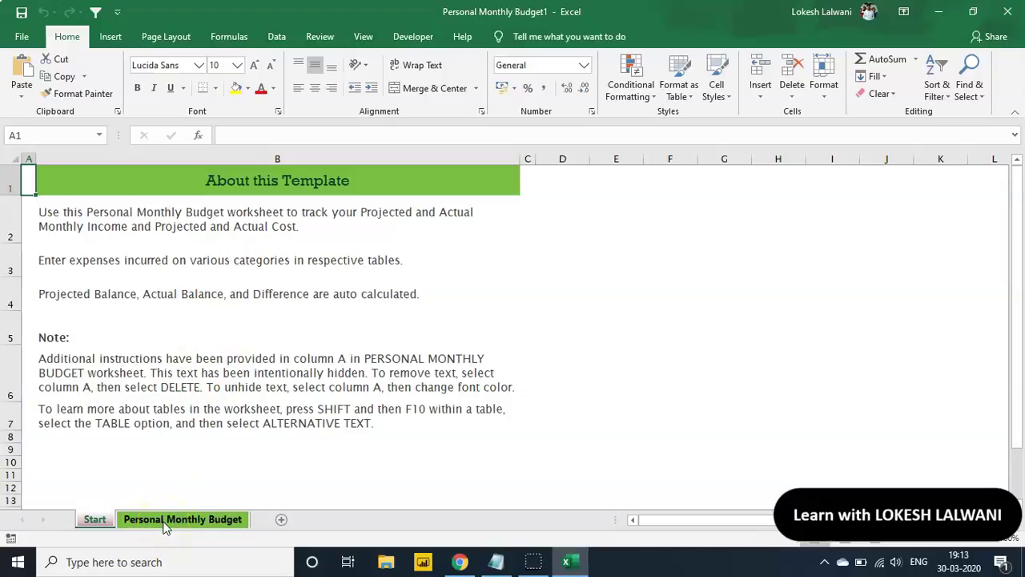
pyautogui.click(165, 521)
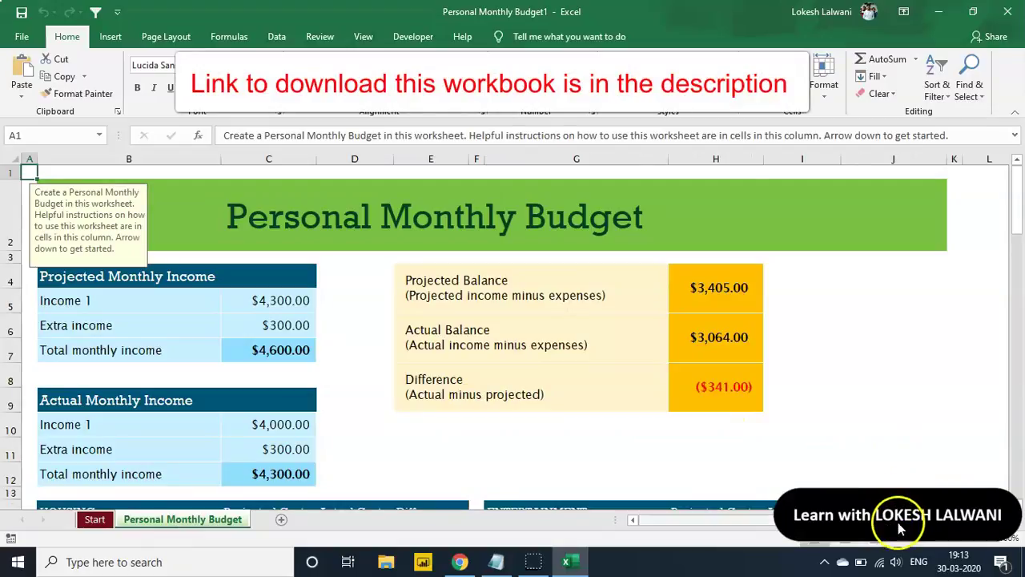
pyautogui.keyDown('ctrl'); pyautogui.scroll(-2, 914, 449); pyautogui.keyUp('ctrl')
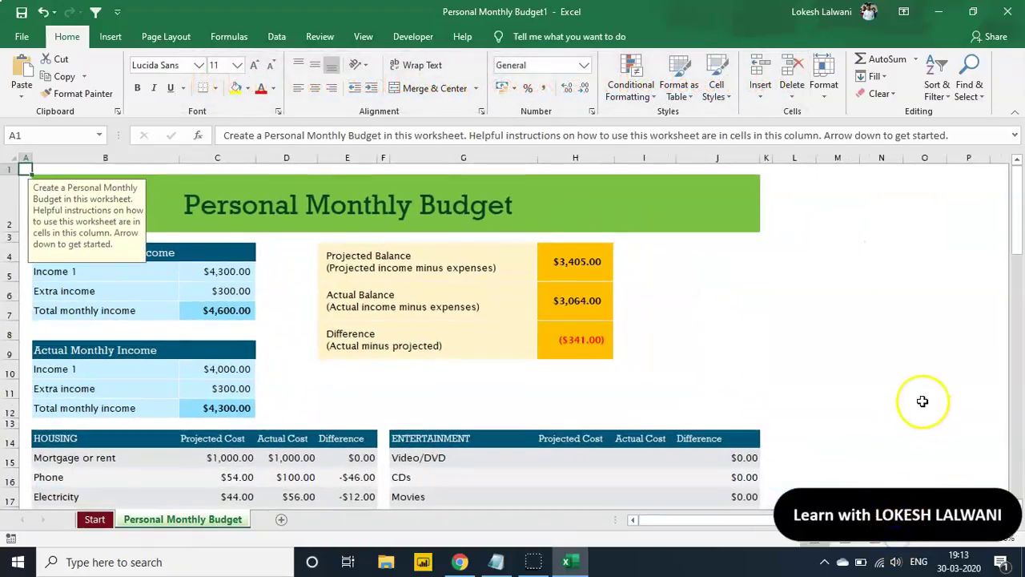
pyautogui.moveTo(1018, 231)
pyautogui.mouseDown()
pyautogui.moveTo(1019, 246)
pyautogui.moveTo(1018, 224)
pyautogui.mouseUp()
pyautogui.click(869, 287)
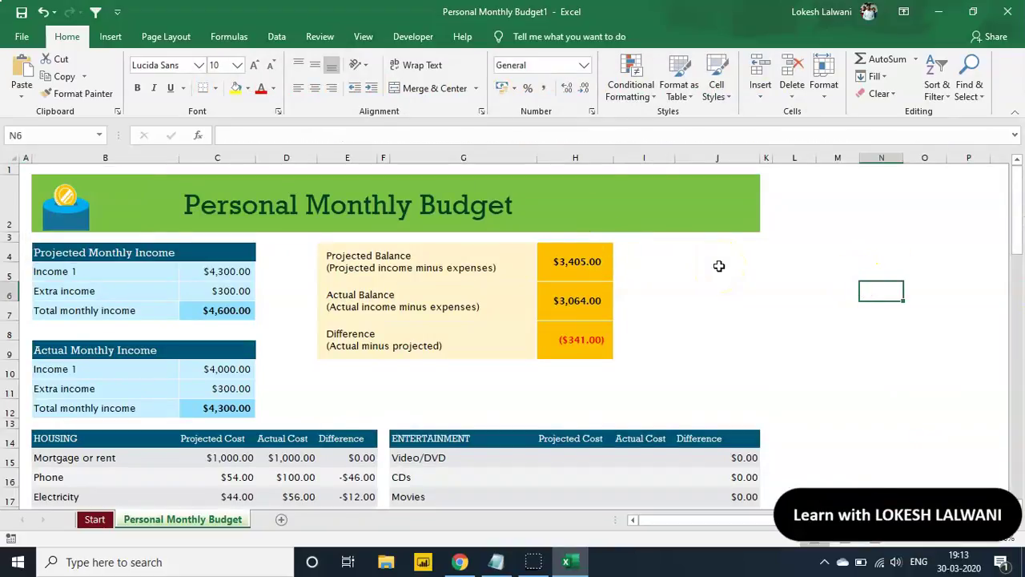
pyautogui.click(720, 310)
pyautogui.moveTo(1018, 201)
pyautogui.mouseDown()
pyautogui.moveTo(1020, 332)
pyautogui.moveTo(1019, 200)
pyautogui.mouseUp()
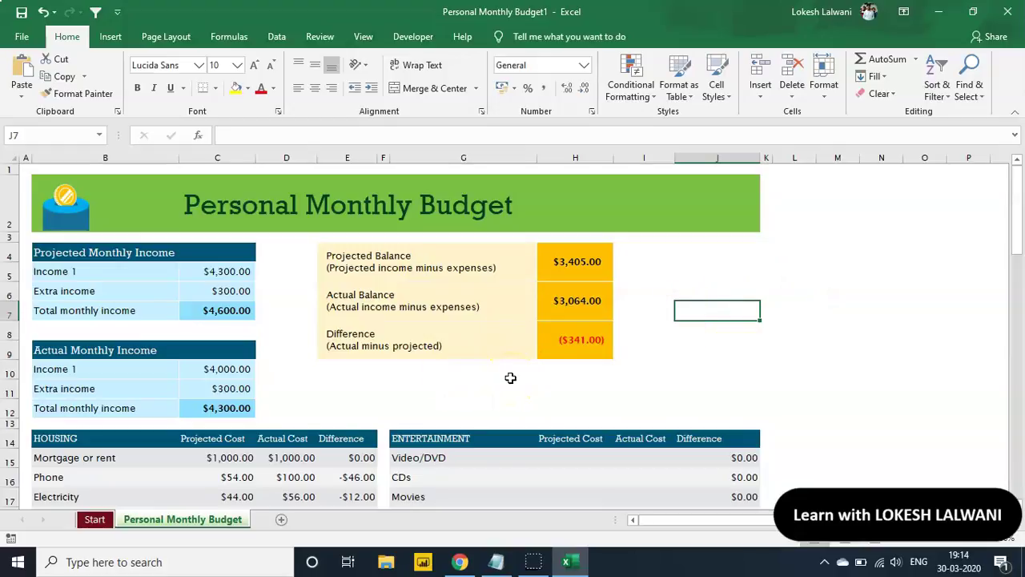
pyautogui.moveTo(67, 253); pyautogui.dragTo(128, 277)
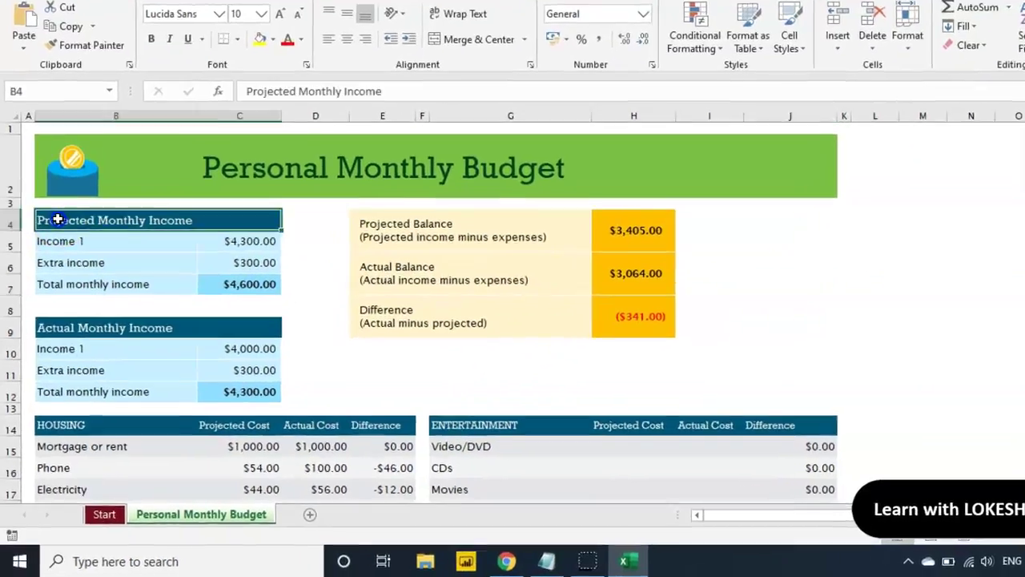
pyautogui.moveTo(168, 185); pyautogui.dragTo(185, 220)
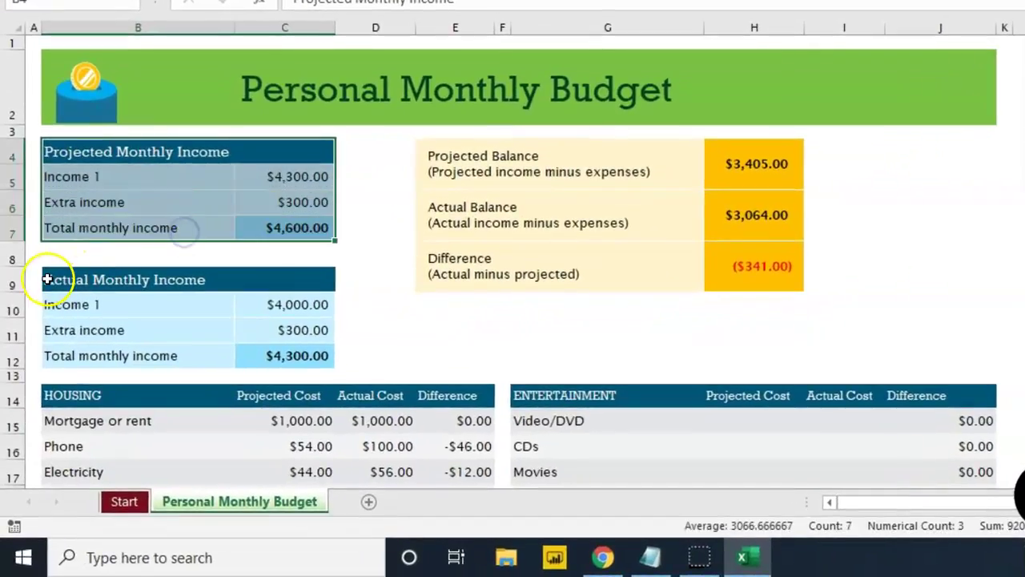
pyautogui.moveTo(48, 277); pyautogui.dragTo(193, 356)
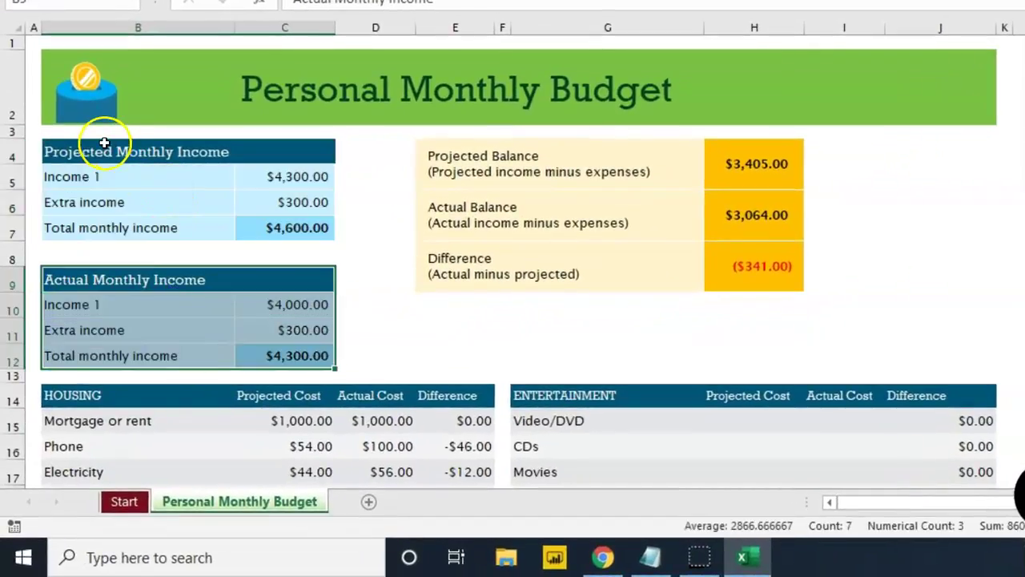
pyautogui.click(140, 153)
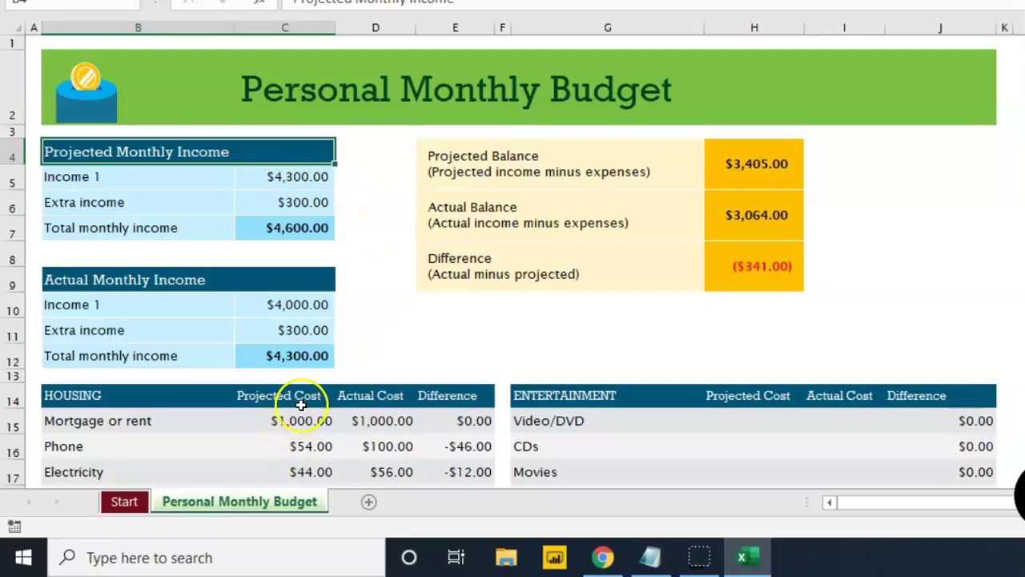
pyautogui.moveTo(297, 401); pyautogui.dragTo(304, 439)
pyautogui.moveTo(716, 400); pyautogui.dragTo(724, 428)
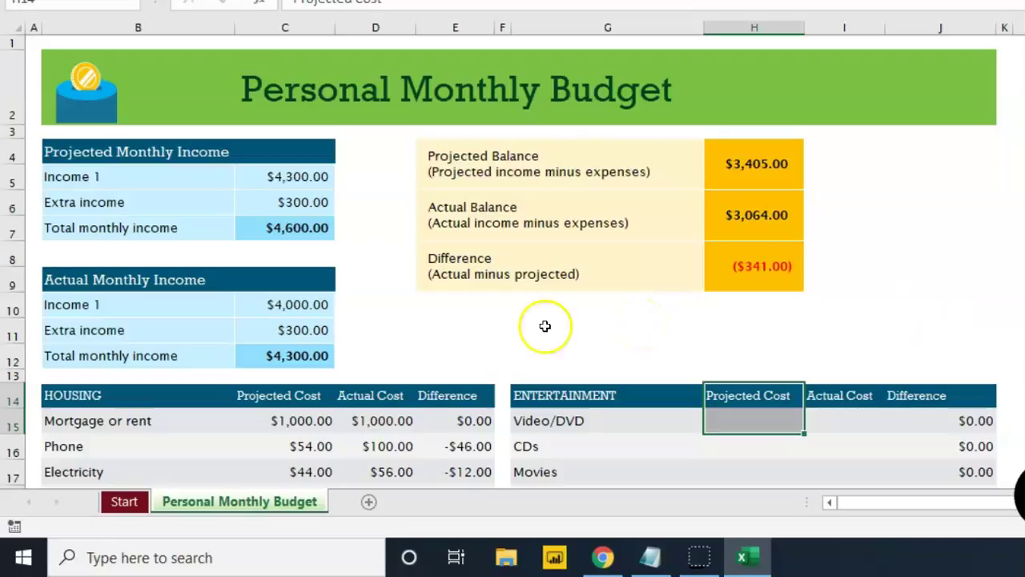
pyautogui.click(278, 308)
pyautogui.doubleClick(278, 308)
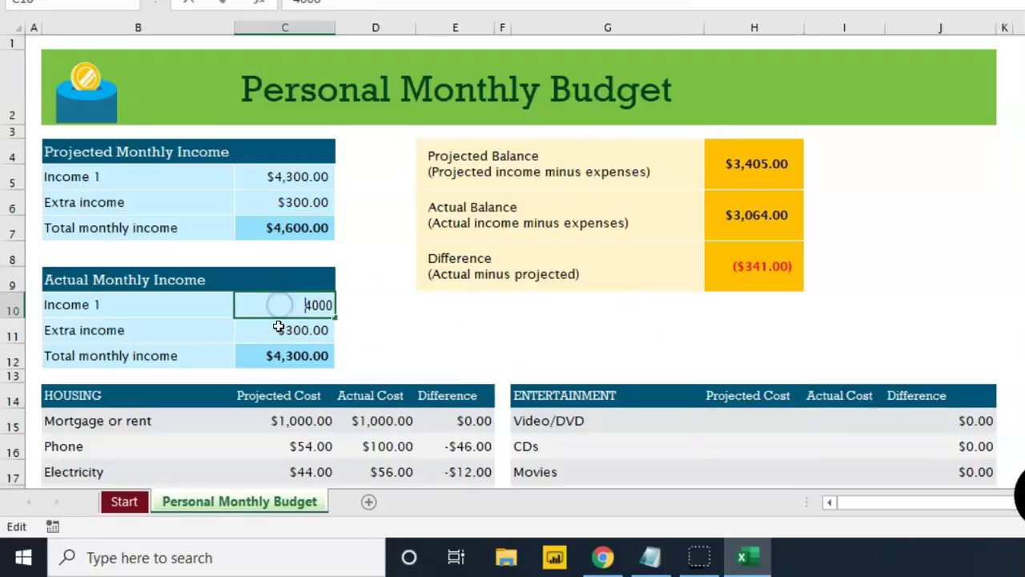
pyautogui.click(417, 314)
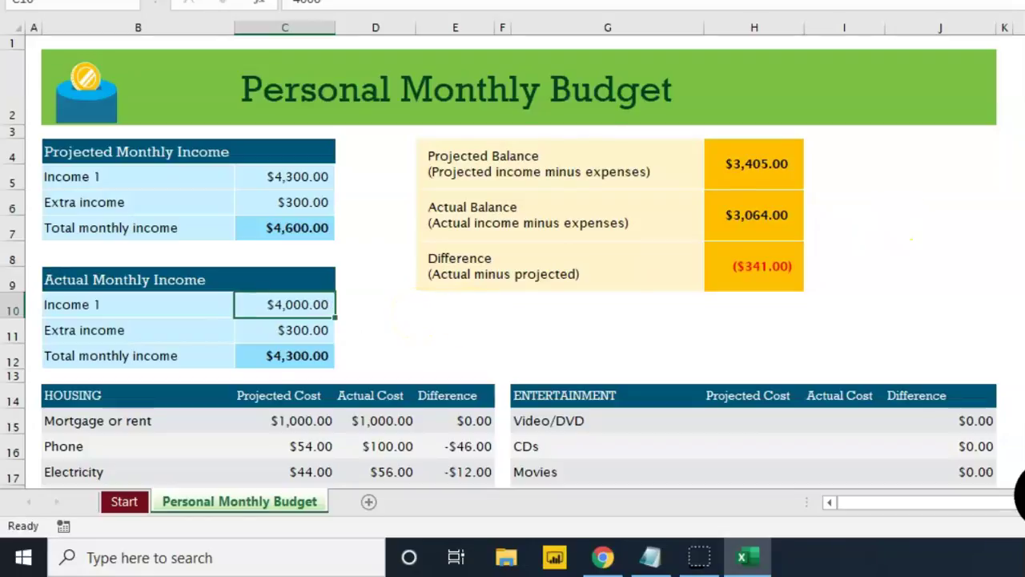
pyautogui.scroll(-3, 912, 238)
pyautogui.scroll(2, 996, 228)
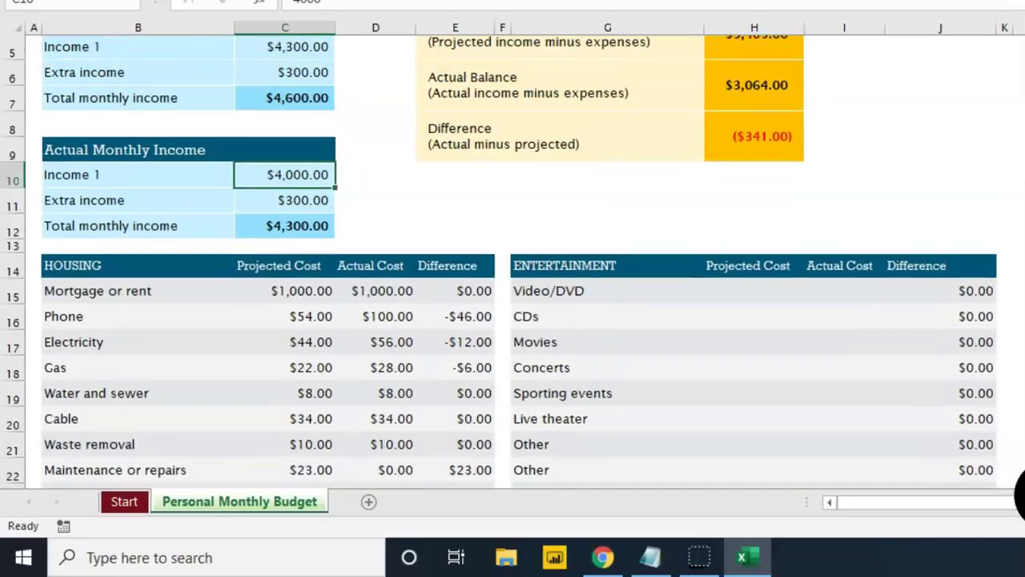
pyautogui.scroll(1, 726, 164)
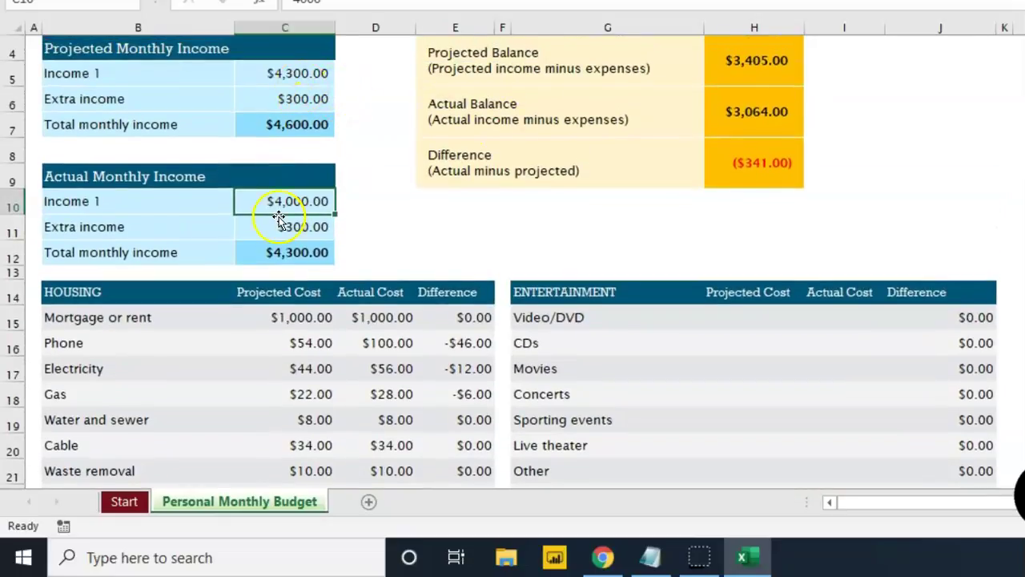
pyautogui.scroll(-2, 1019, 495)
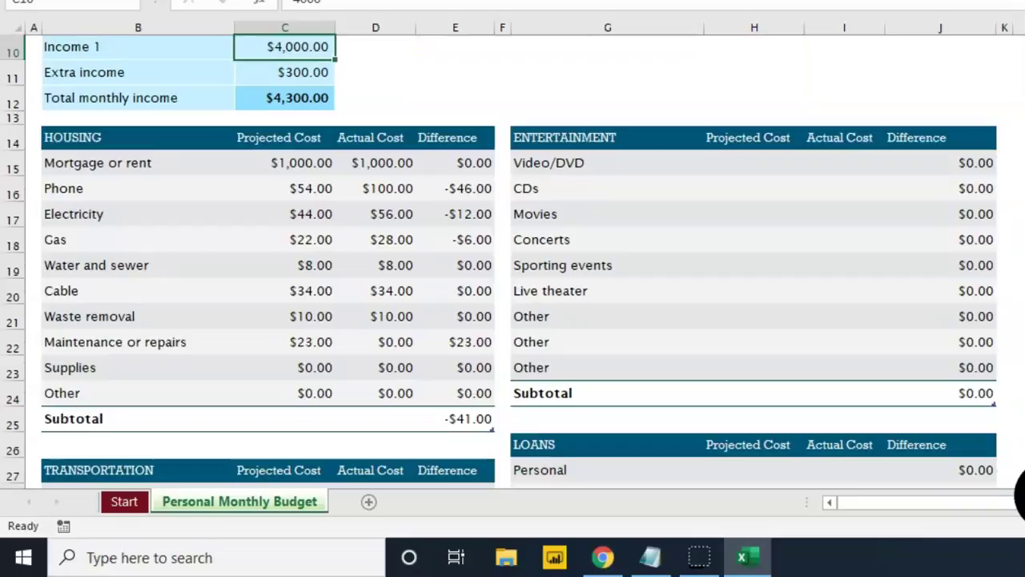
pyautogui.scroll(-2, 708, 203)
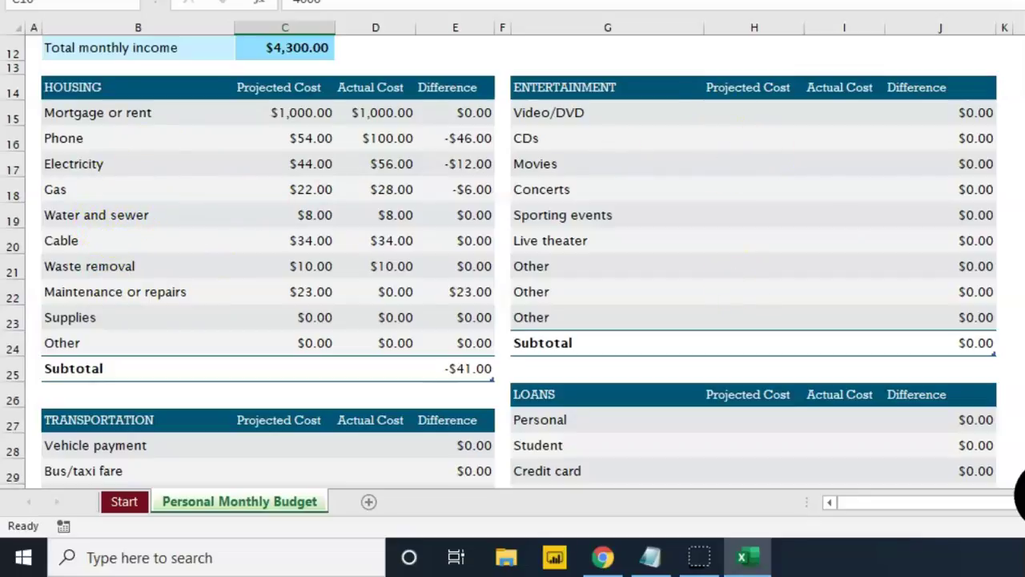
pyautogui.scroll(-2, 728, 174)
pyautogui.scroll(-2, 728, 174)
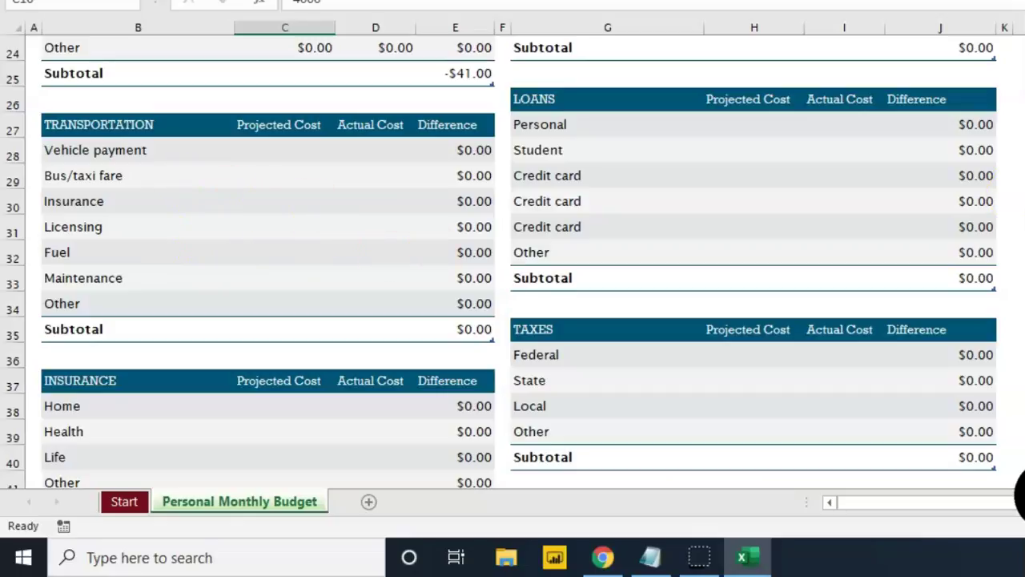
pyautogui.scroll(-4, 515, 275)
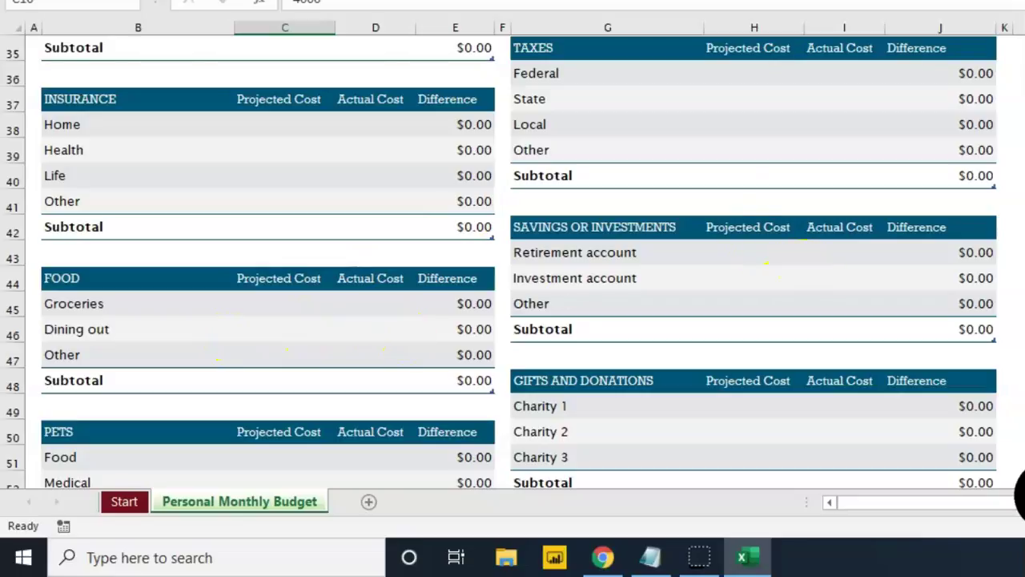
pyautogui.scroll(-2, 512, 261)
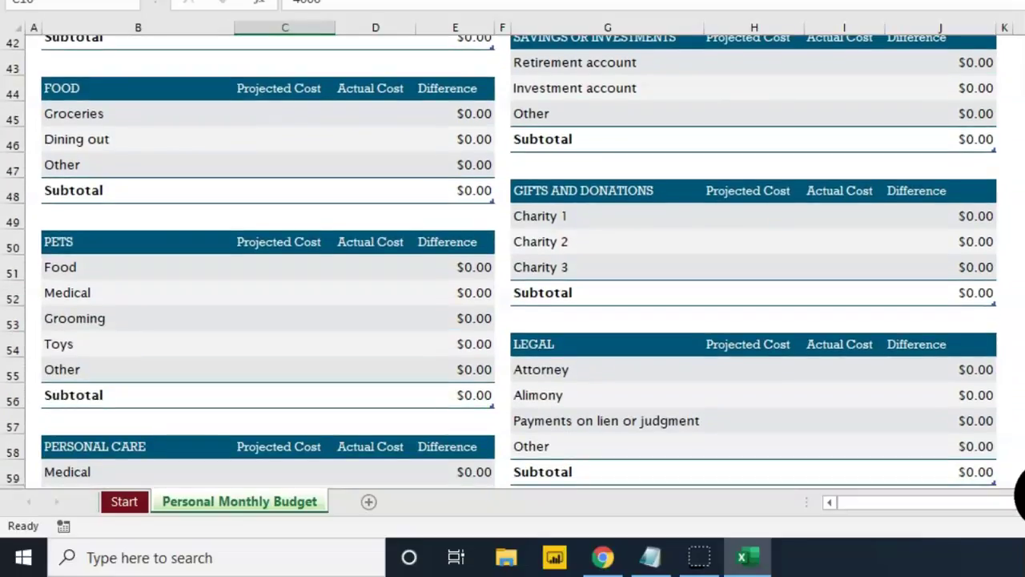
pyautogui.scroll(-2, 513, 260)
pyautogui.scroll(-1, 512, 260)
pyautogui.scroll(1, 512, 260)
pyautogui.scroll(-1, 746, 341)
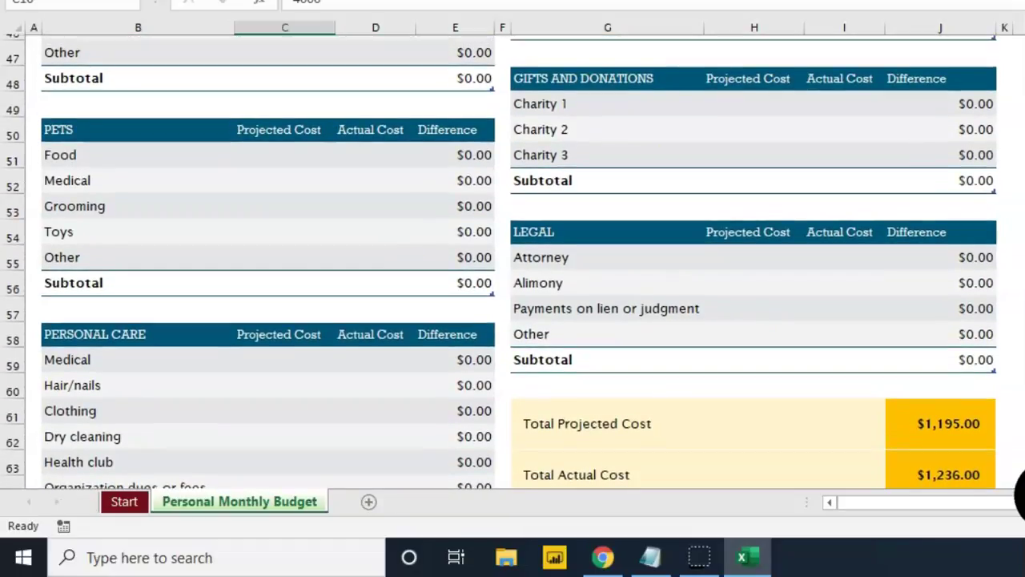
pyautogui.scroll(-1, 512, 260)
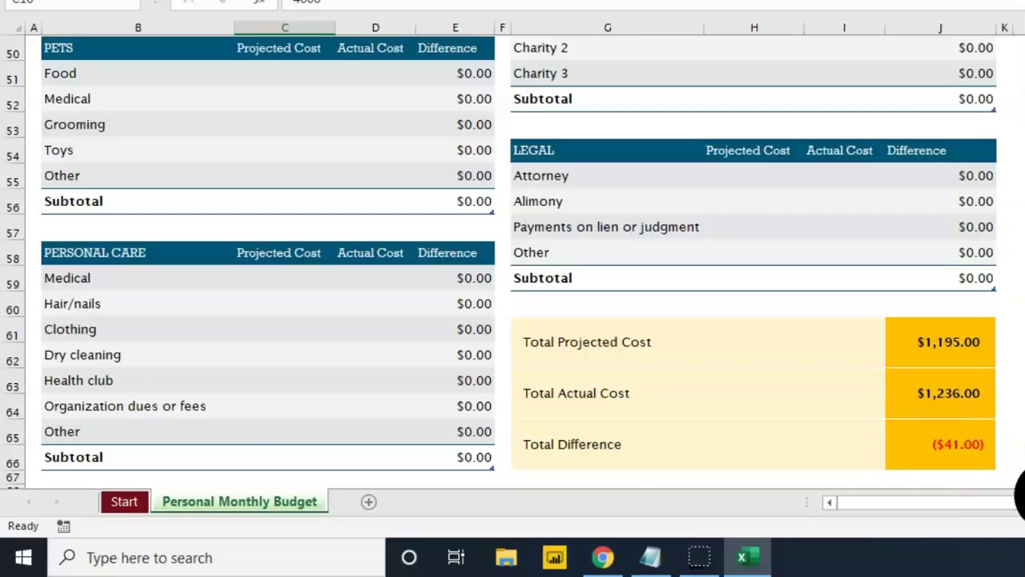
pyautogui.scroll(11, 512, 256)
pyautogui.scroll(5, 513, 256)
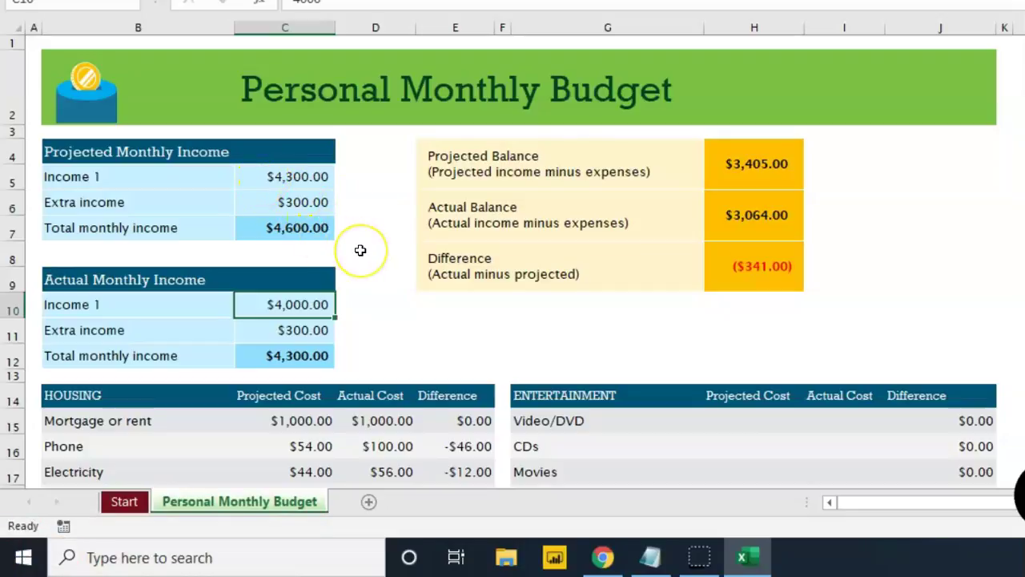
# - Clear the sample actual income, Housing actual costs and projected income amounts
pyautogui.hotkey('shift', 'Down')
pyautogui.press('Delete')
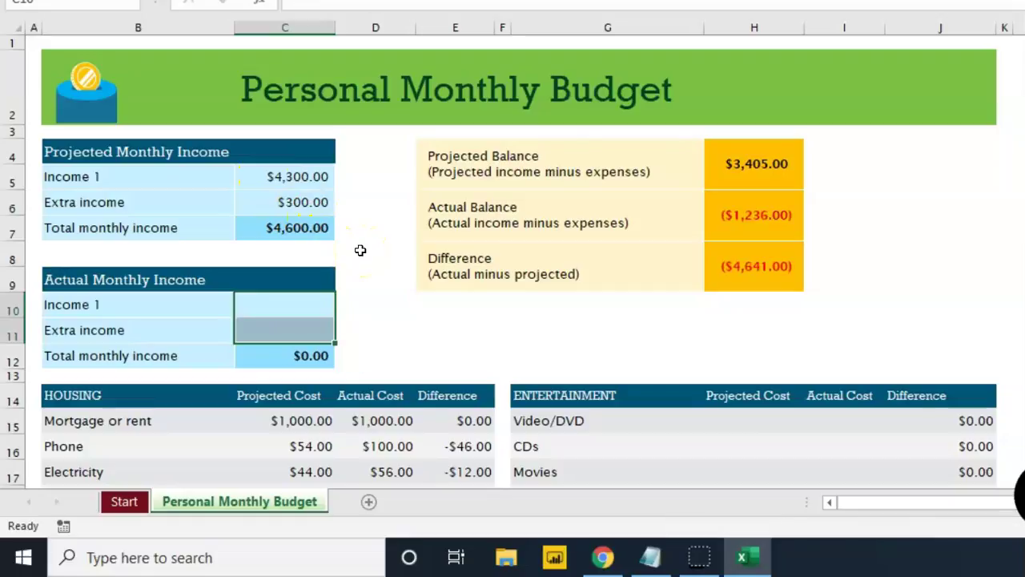
pyautogui.scroll(-2, 360, 250)
pyautogui.click(369, 240)
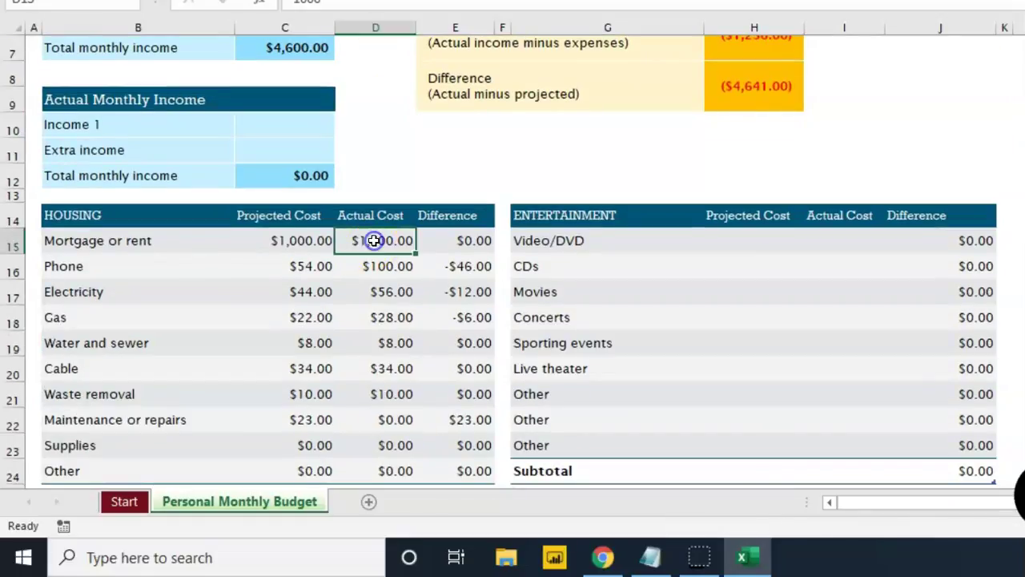
pyautogui.hotkey('ctrl', 'shift', 'Down')
pyautogui.press('Delete')
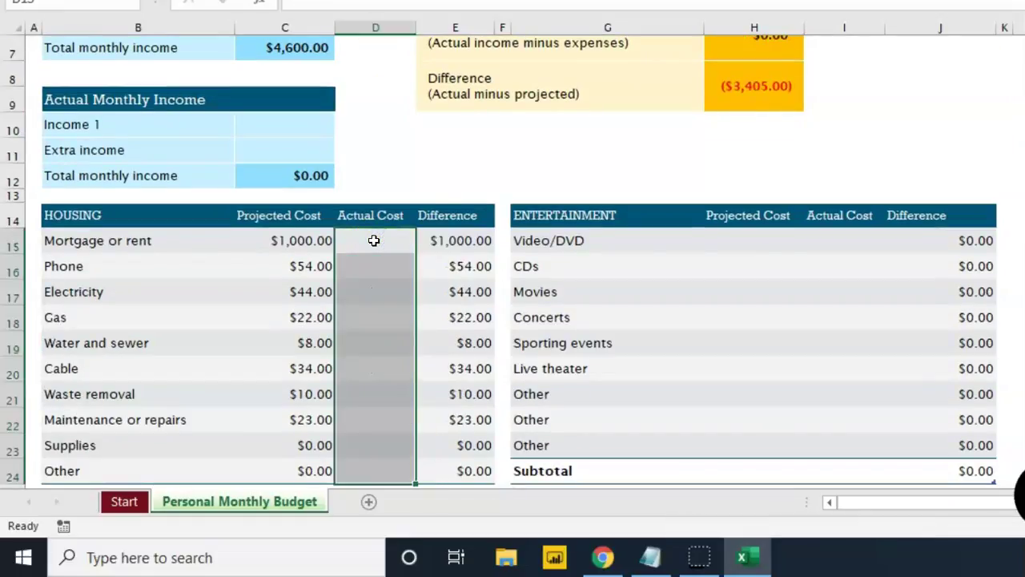
pyautogui.scroll(2, 374, 240)
pyautogui.moveTo(311, 176); pyautogui.dragTo(306, 201)
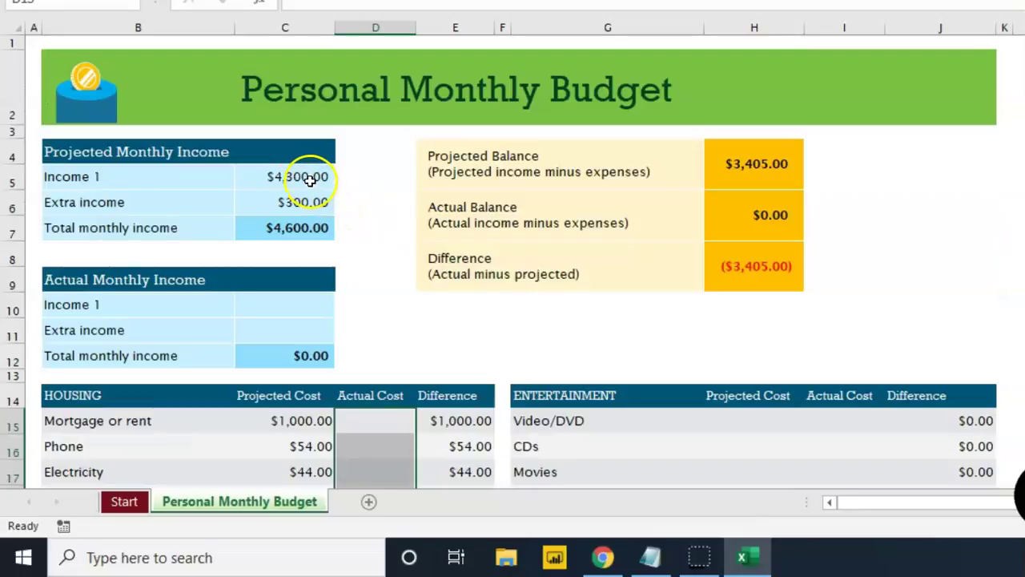
pyautogui.press('Delete')
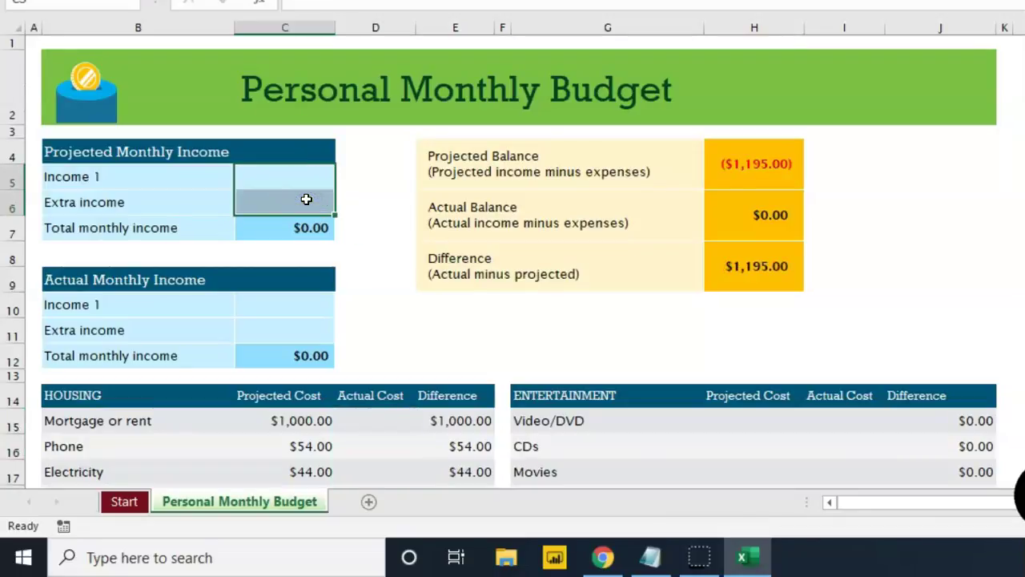
pyautogui.click(376, 242)
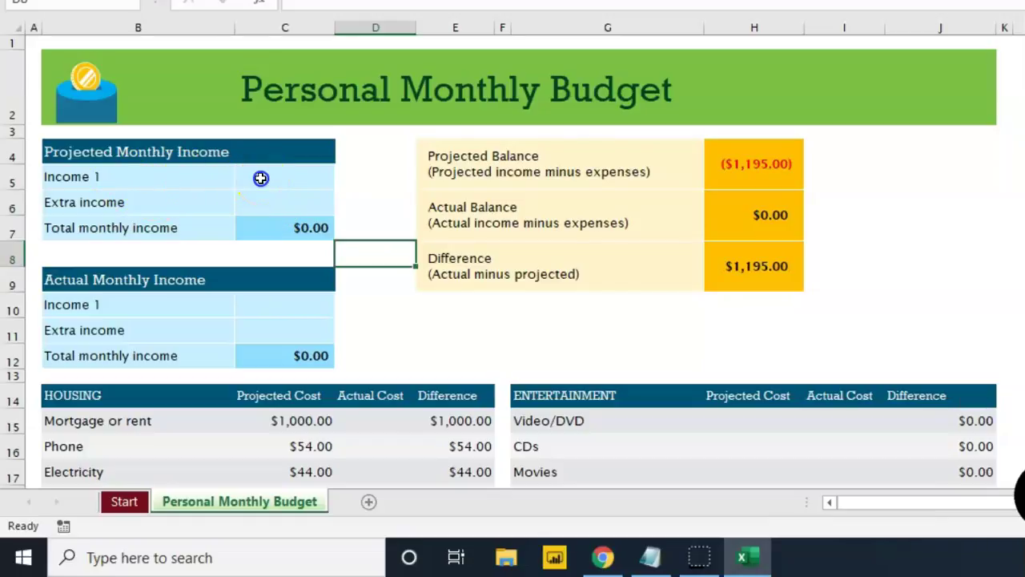
# - Enter projected Income 1 of 50,000 and Extra income of 5,000
pyautogui.click(261, 178)
pyautogui.write('5')
pyautogui.write('0,0')
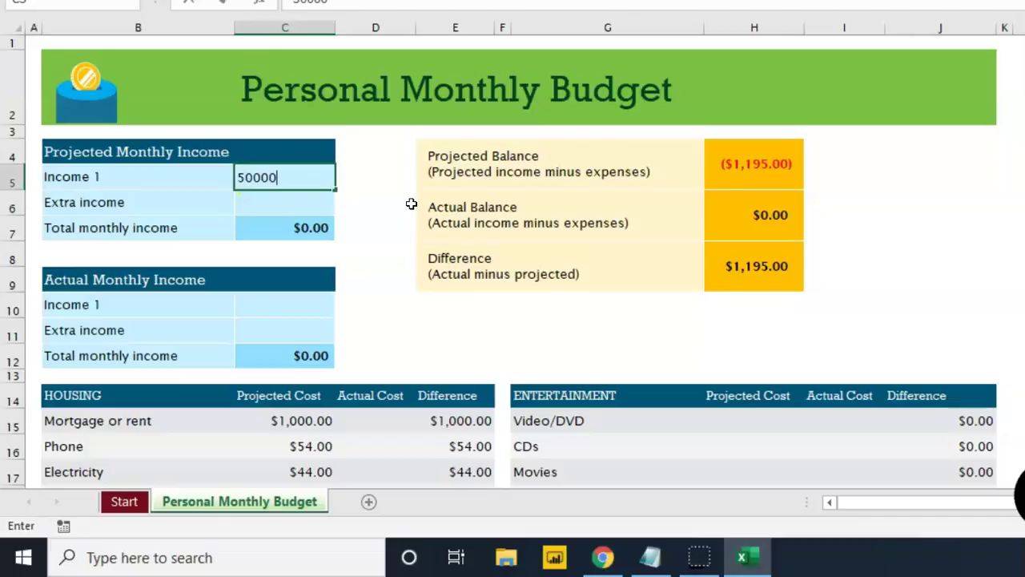
pyautogui.press('Return')
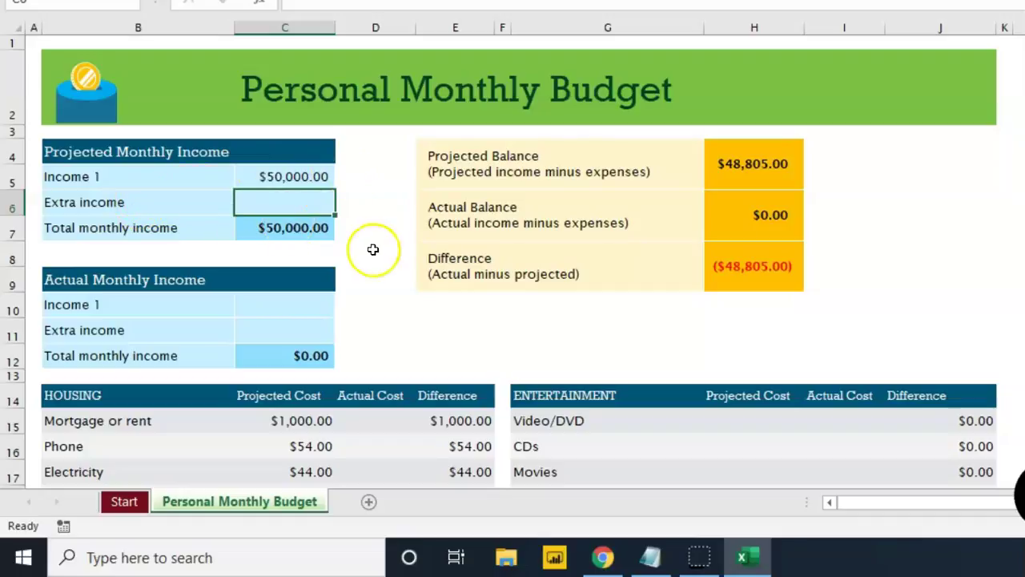
pyautogui.write('5,000')
pyautogui.press('Return')
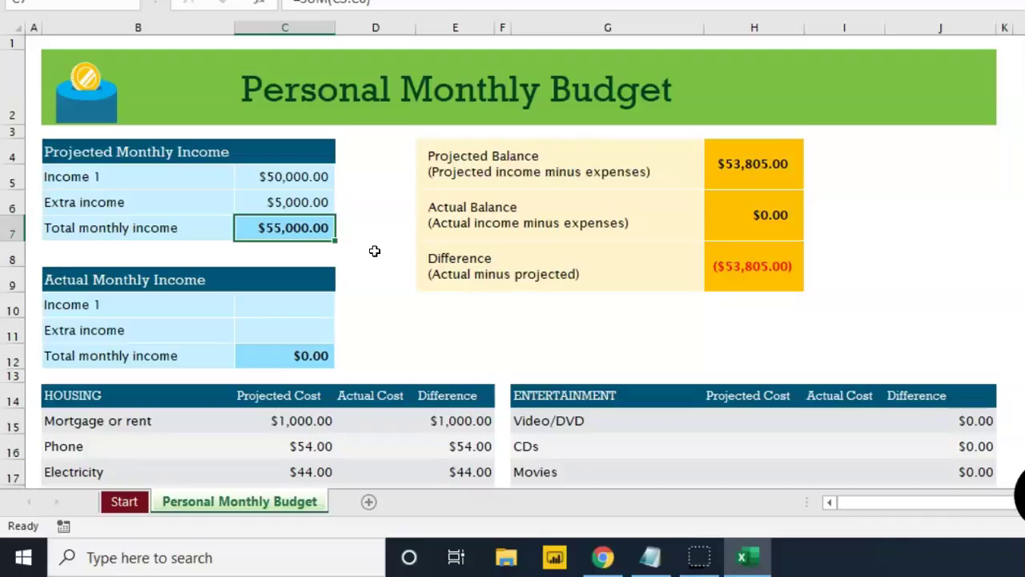
pyautogui.scroll(-2, 375, 251)
# - Clear the Housing projected costs, then enter mortgage ($10,000), phone, electricity and gas
pyautogui.click(308, 241)
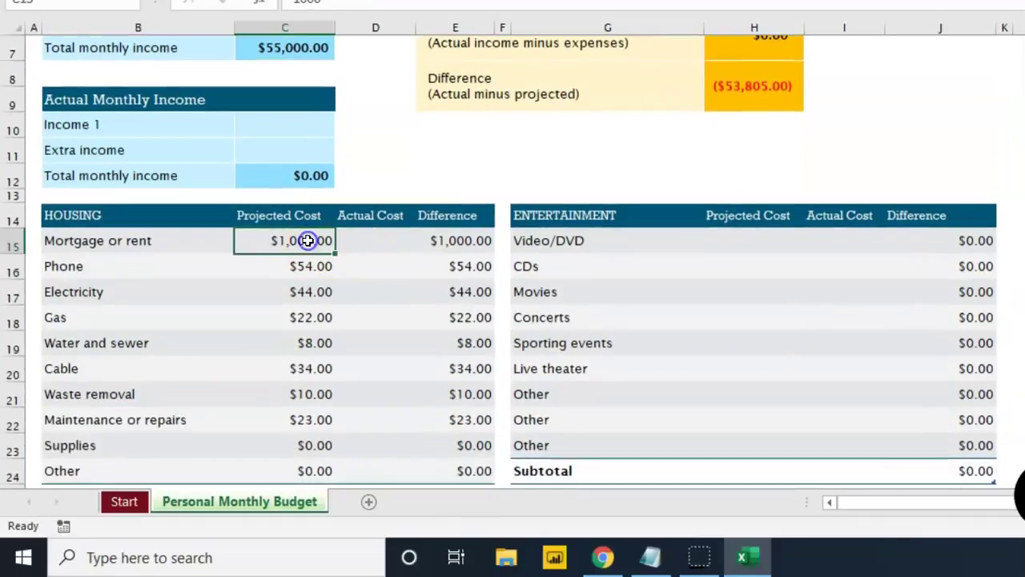
pyautogui.hotkey('ctrl', 'shift', 'Down')
pyautogui.press('Delete')
pyautogui.press('Up')
pyautogui.press('Down')
pyautogui.scroll(-1, 165, 177)
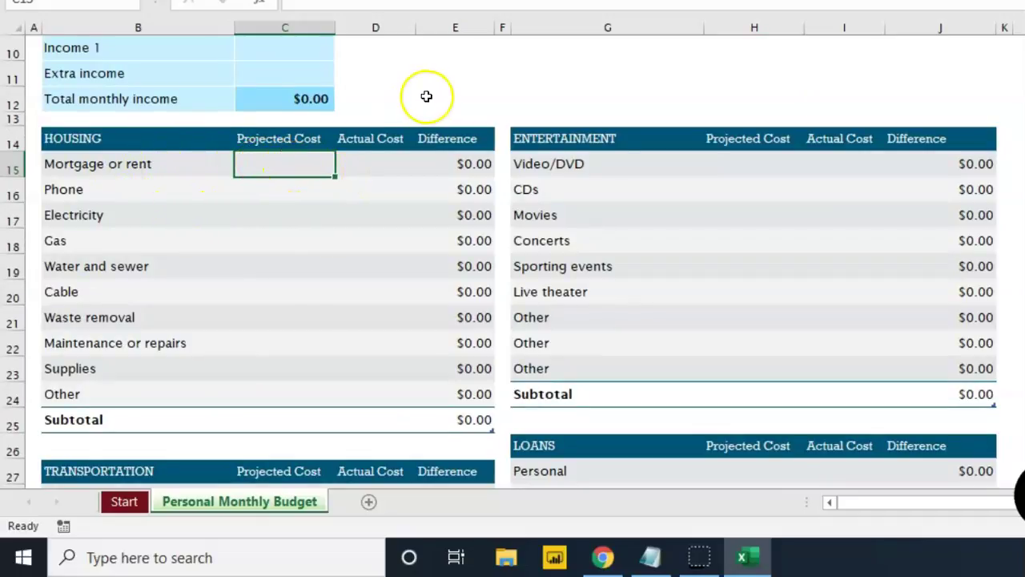
pyautogui.write('10000')
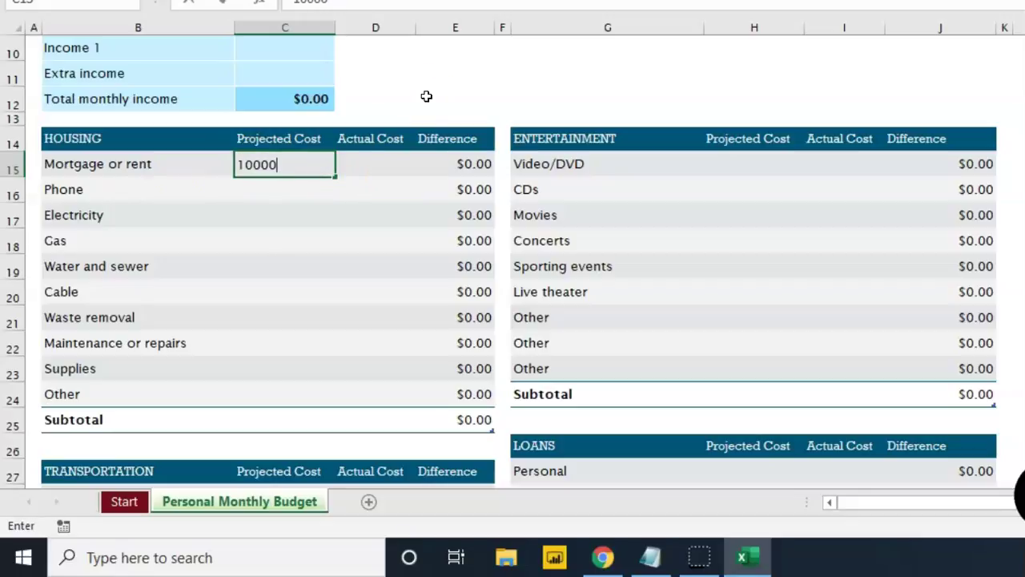
pyautogui.press('Return')
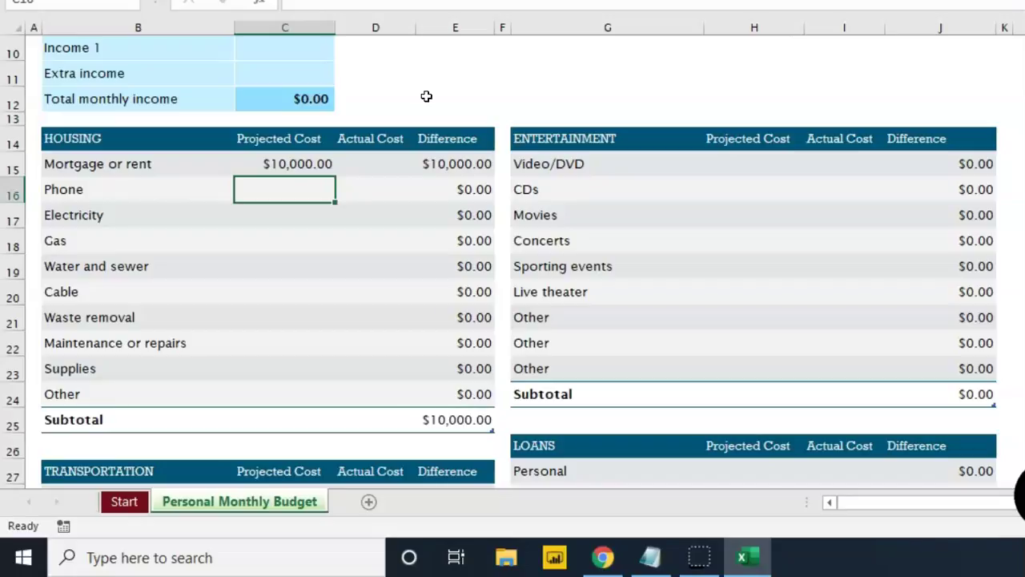
pyautogui.write('200')
pyautogui.press('Return')
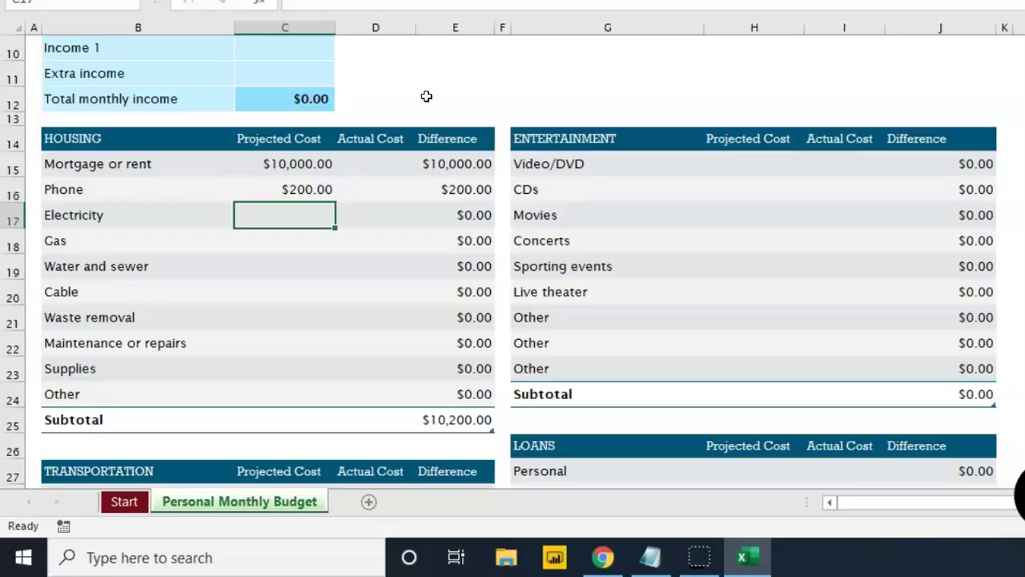
pyautogui.write('5000')
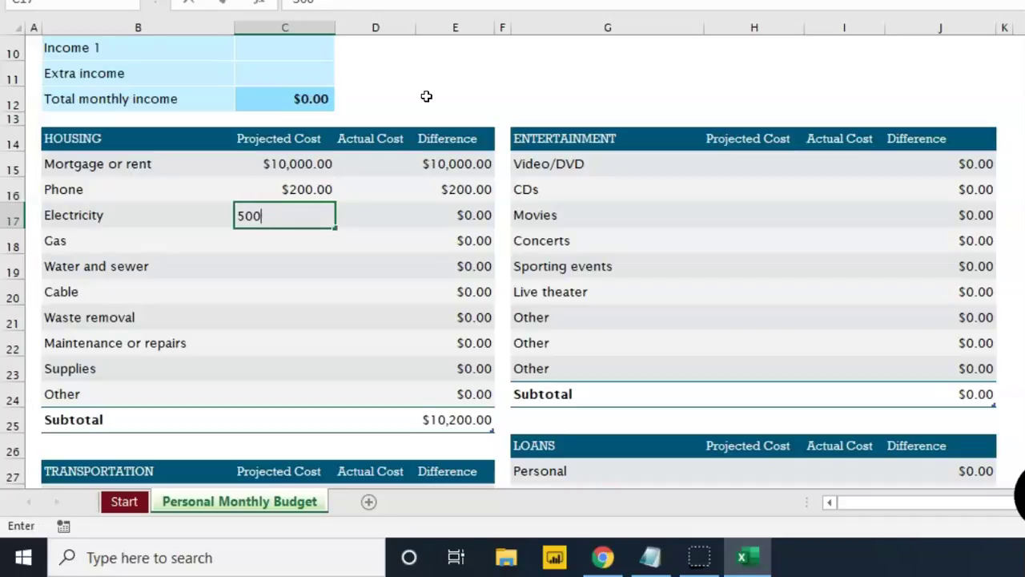
pyautogui.press('Return')
pyautogui.write('200')
pyautogui.press('Return')
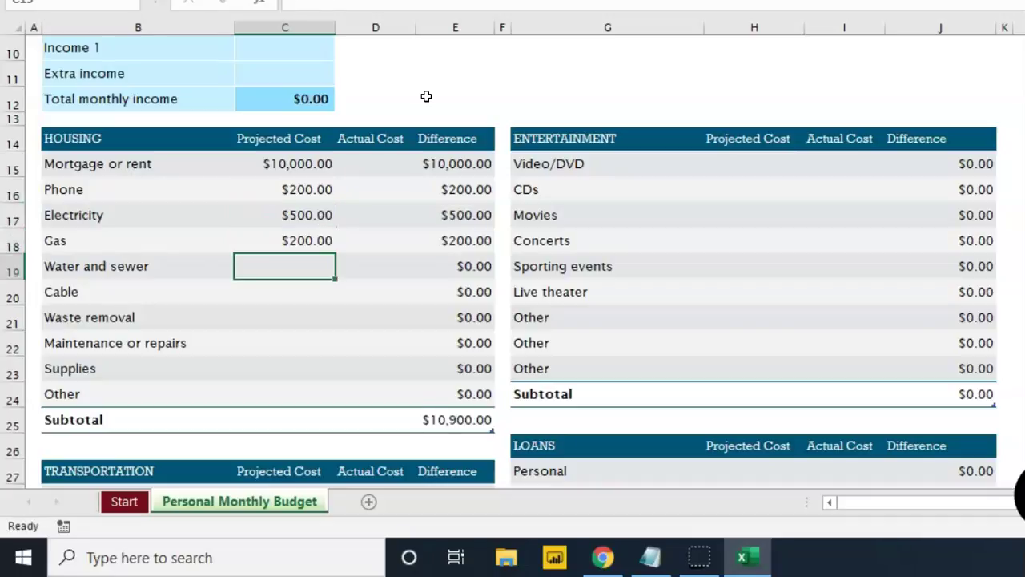
# - Enter water 150, cable 500, waste removal 50, maintenance 200, supplies 150, other 0
pyautogui.write('150')
pyautogui.press('Return')
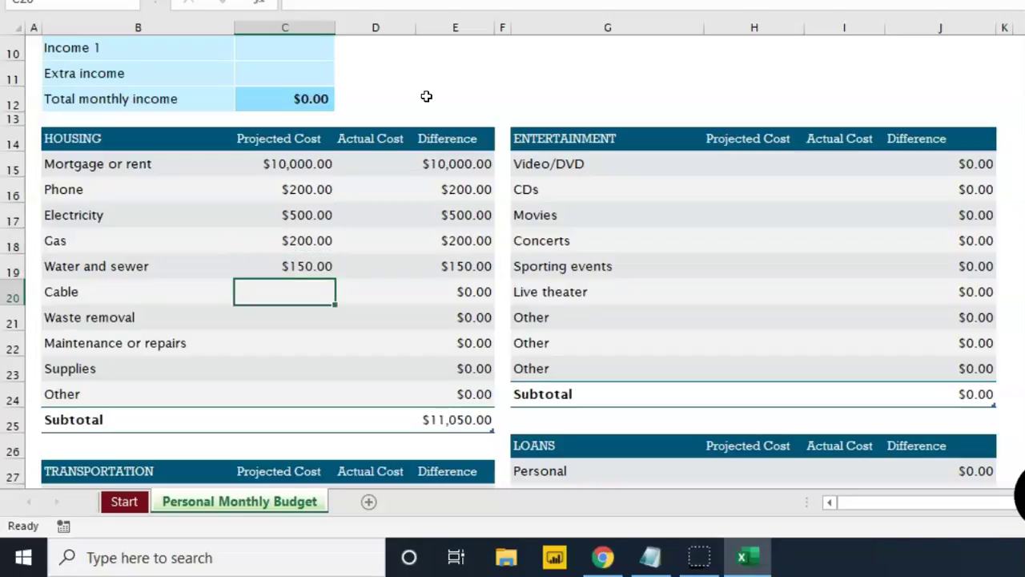
pyautogui.write('500')
pyautogui.press('Return')
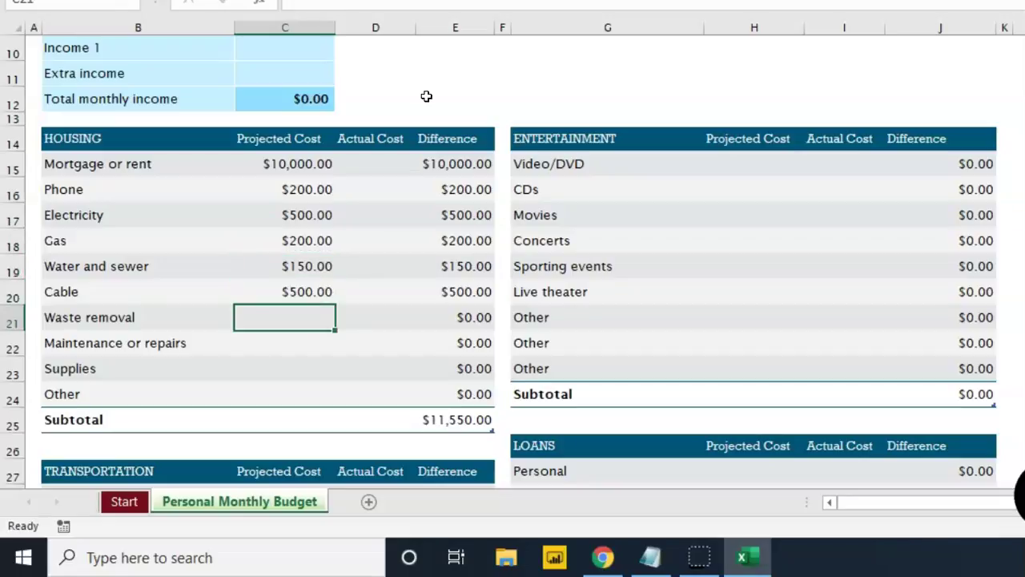
pyautogui.write('50')
pyautogui.press('Return')
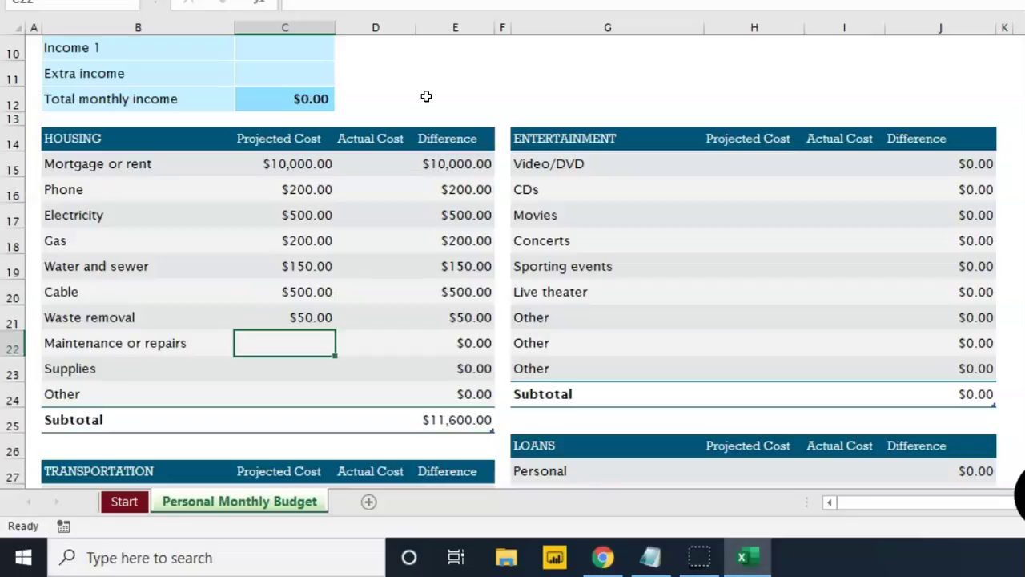
pyautogui.write('200')
pyautogui.press('Return')
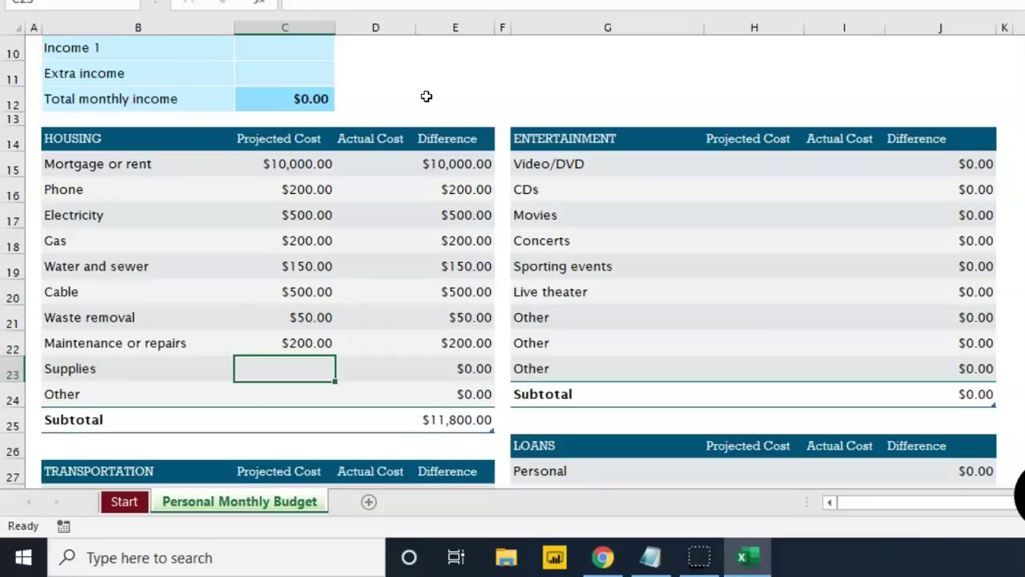
pyautogui.write('150')
pyautogui.press('Return')
pyautogui.write('0')
pyautogui.press('Return')
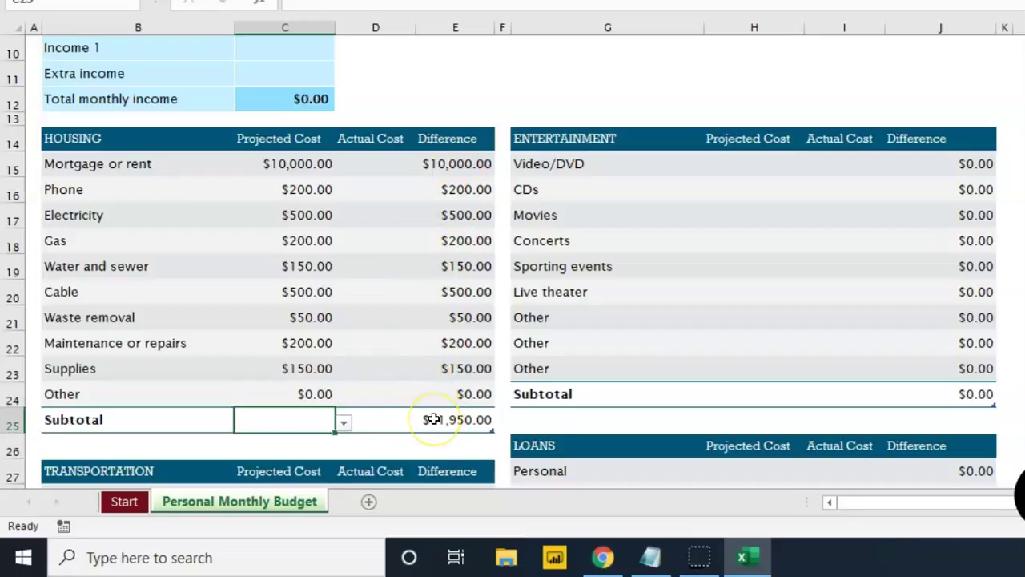
# - Enter projected transportation costs of 3,000 for Fuel and 500 for Maintenance
pyautogui.scroll(-2, 432, 419)
pyautogui.scroll(2, 433, 419)
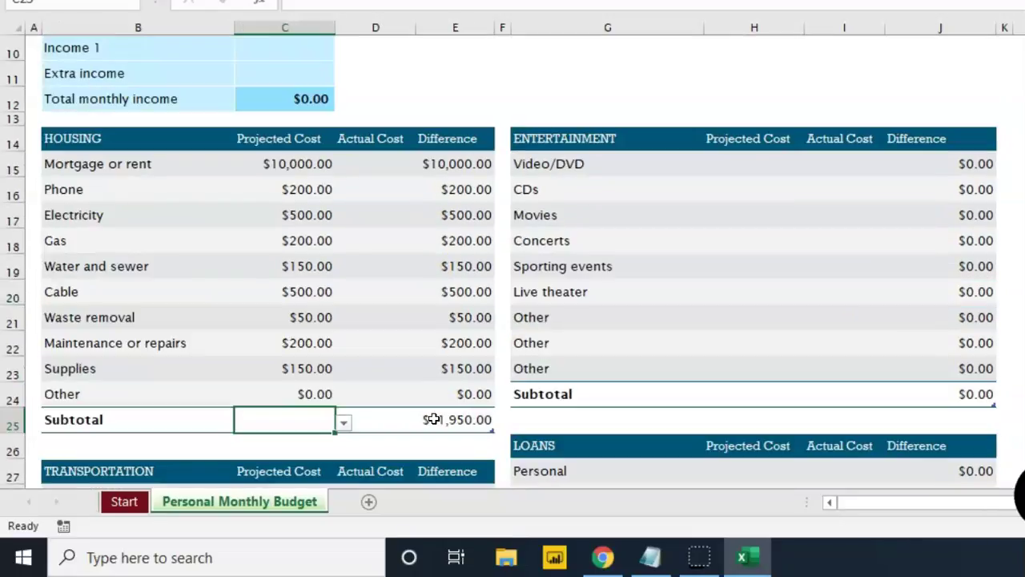
pyautogui.scroll(-1, 576, 338)
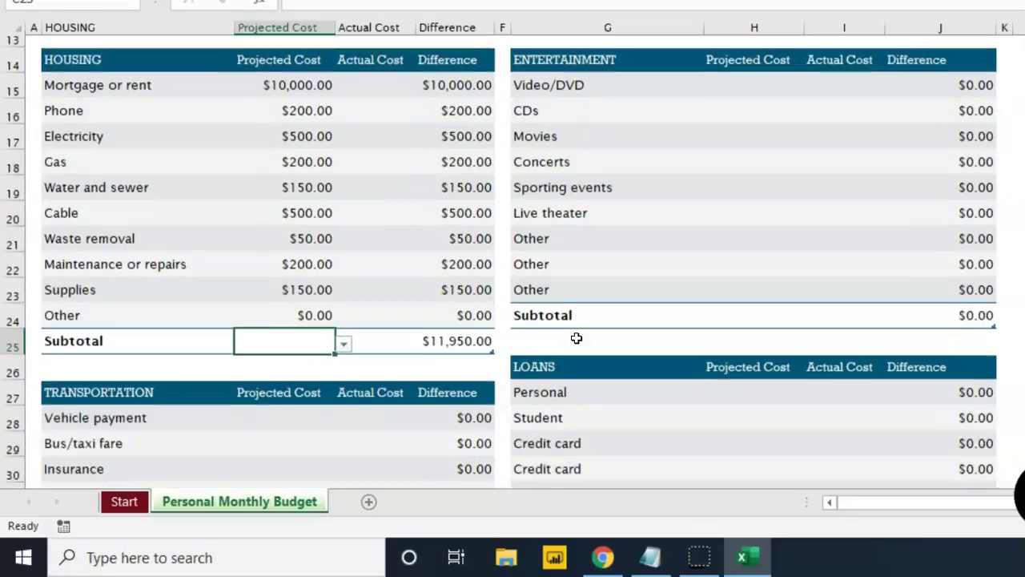
pyautogui.scroll(-1, 576, 338)
pyautogui.scroll(-1, 577, 338)
pyautogui.scroll(-2, 576, 338)
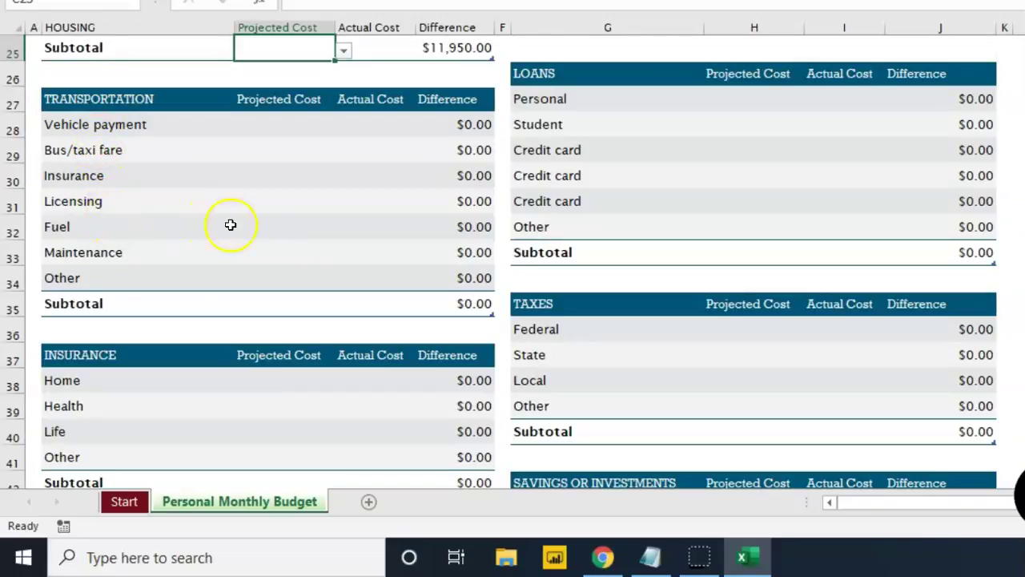
pyautogui.click(281, 227)
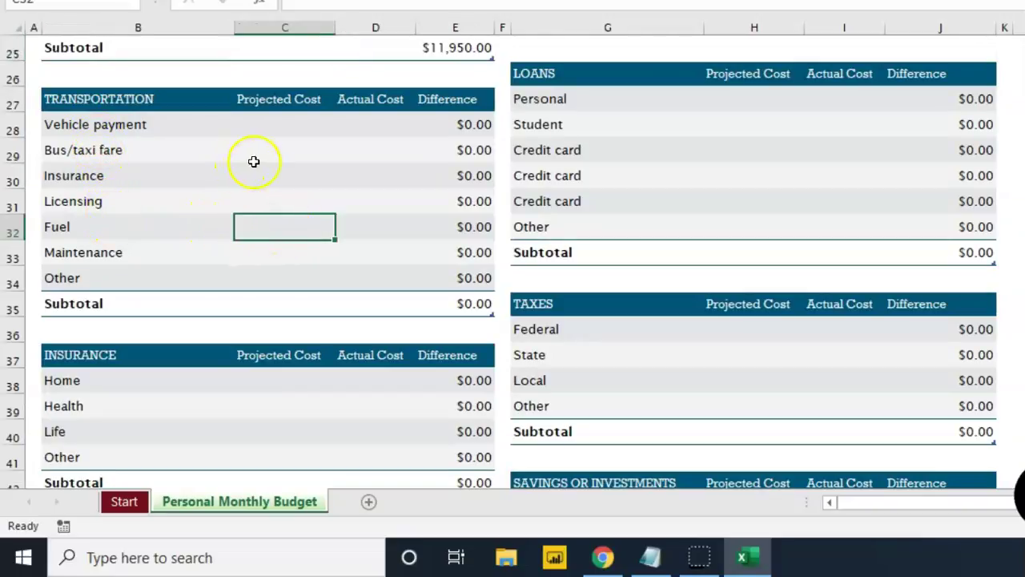
pyautogui.write('3')
pyautogui.write(',000')
pyautogui.press('Return')
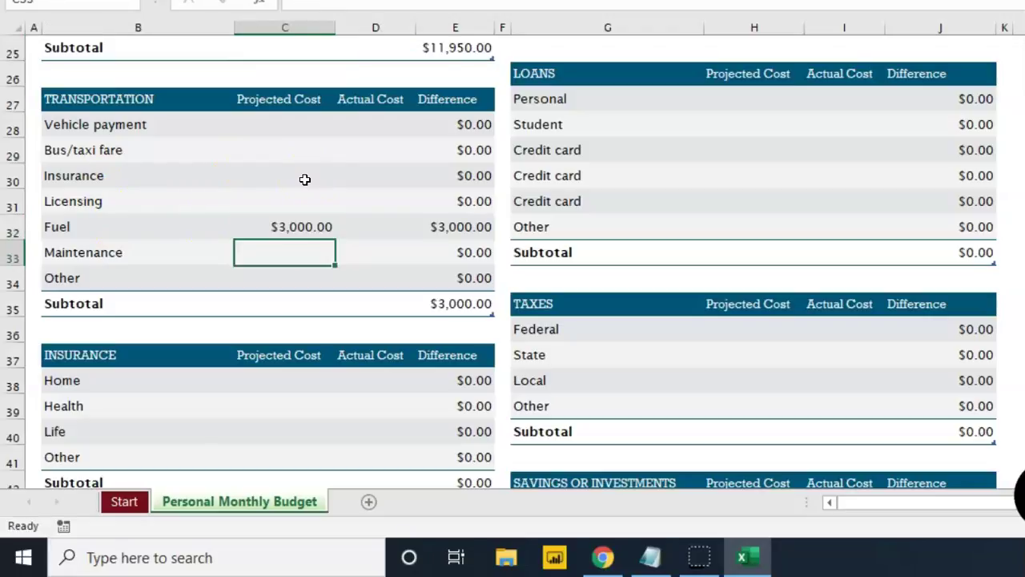
pyautogui.press('Down')
pyautogui.press('Up')
pyautogui.write('500')
pyautogui.press('Return')
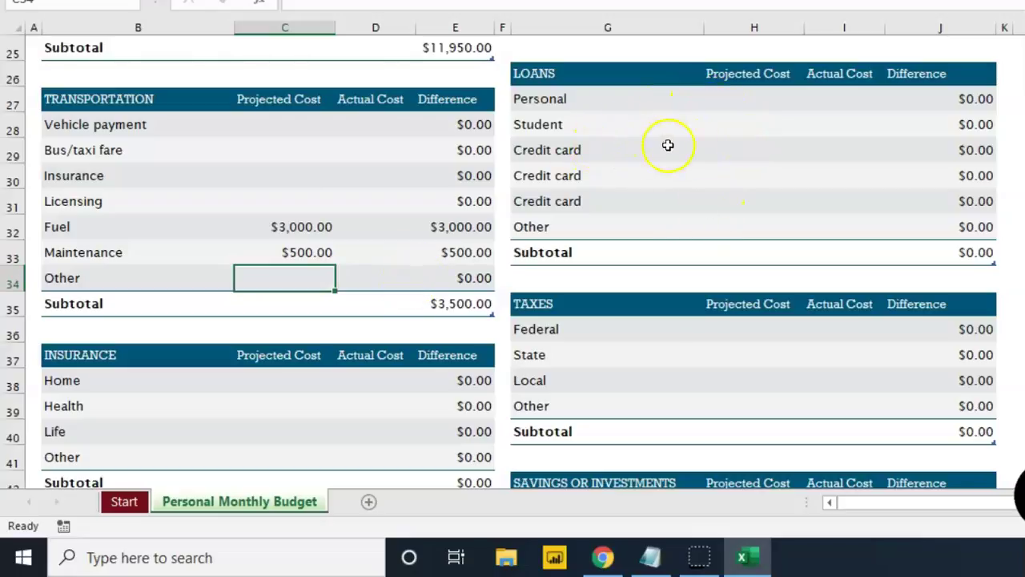
# - Enter a 3,500 projected cost for the Credit card loan
pyautogui.click(743, 150)
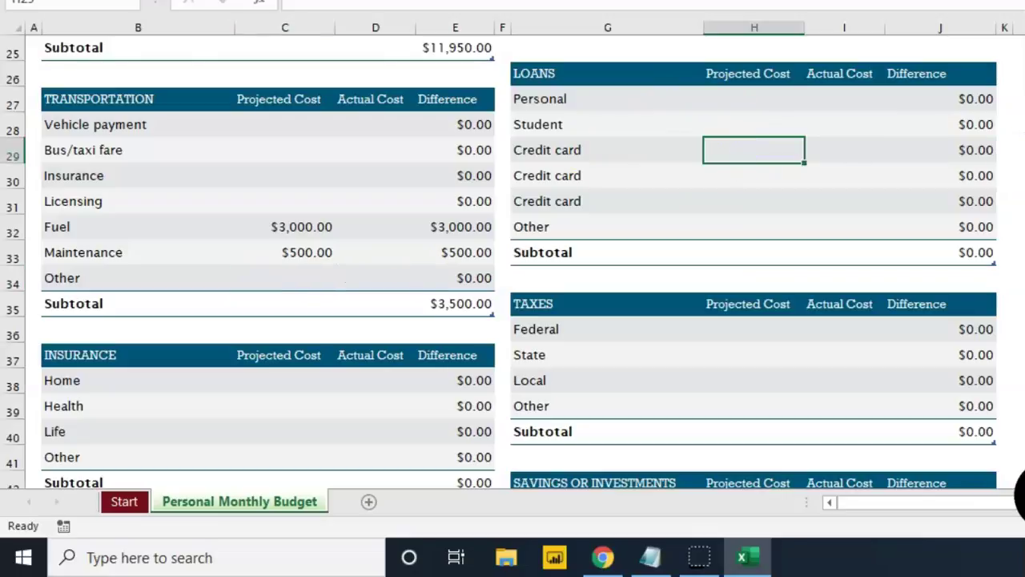
pyautogui.write('3500')
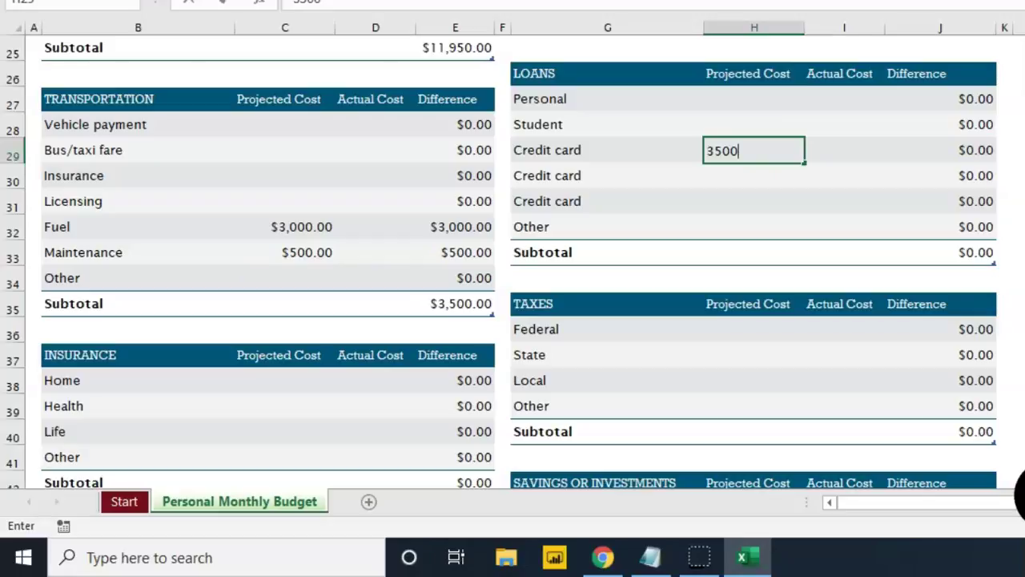
pyautogui.press('Return')
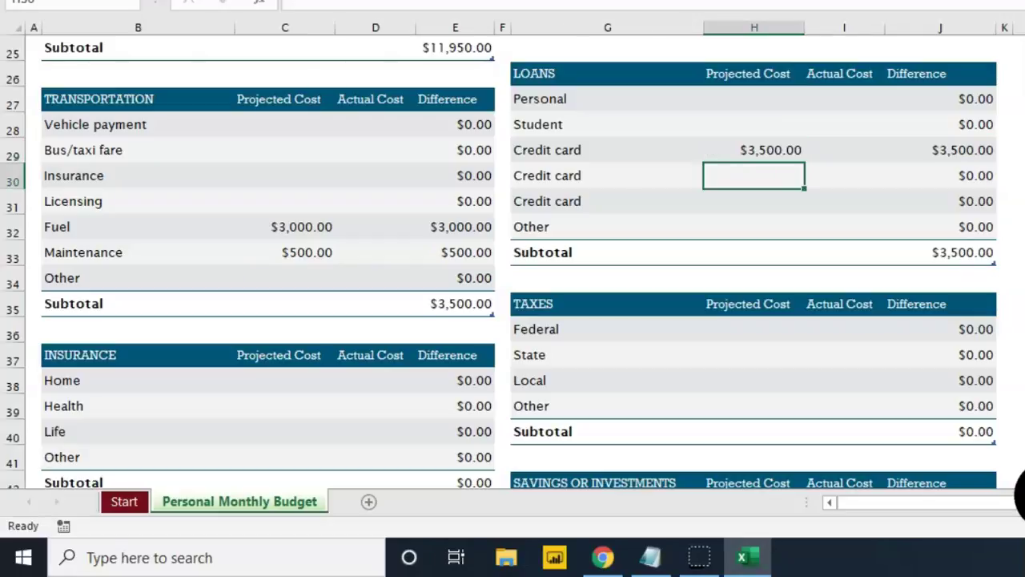
# - Enter 1,000 projected costs for Health insurance and Life insurance
pyautogui.scroll(3, 288, 176)
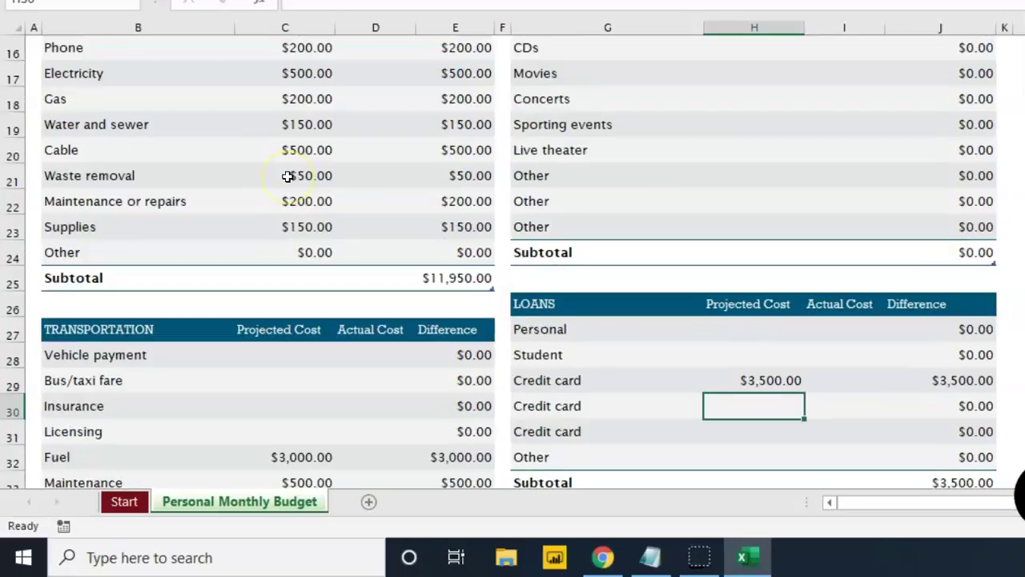
pyautogui.scroll(-2, 287, 177)
pyautogui.scroll(-3, 287, 176)
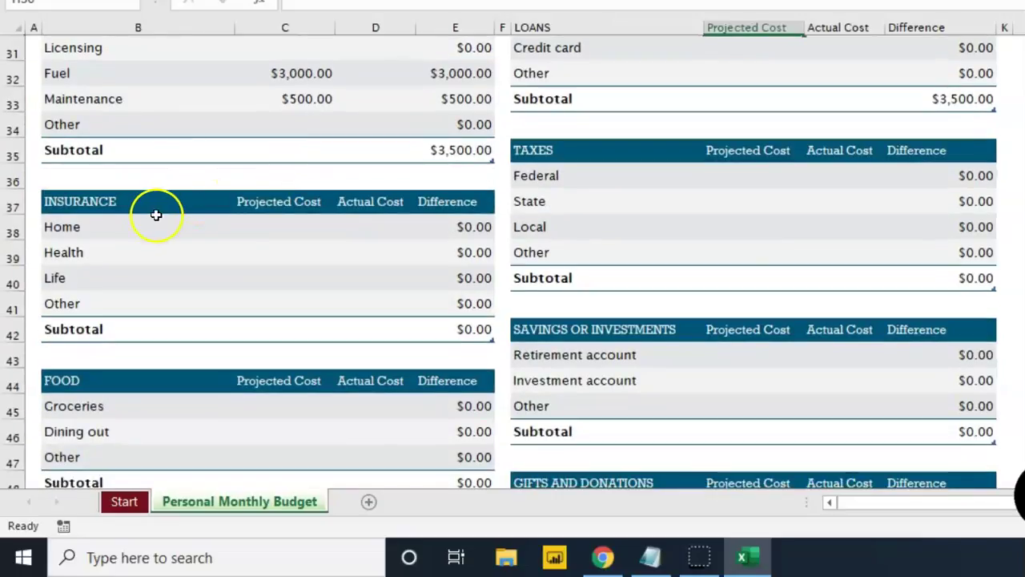
pyautogui.click(282, 247)
pyautogui.write('1000')
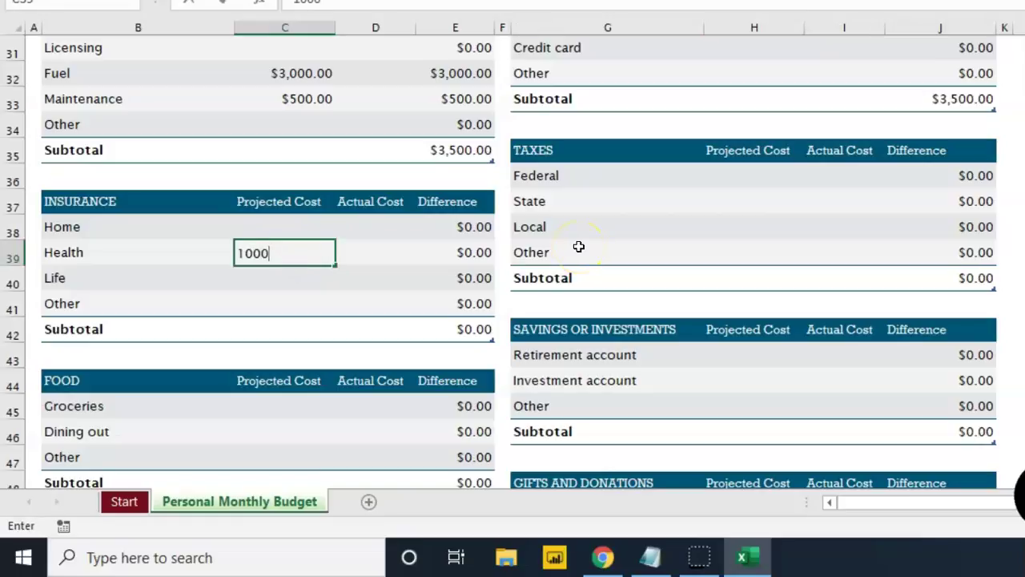
pyautogui.press('Return')
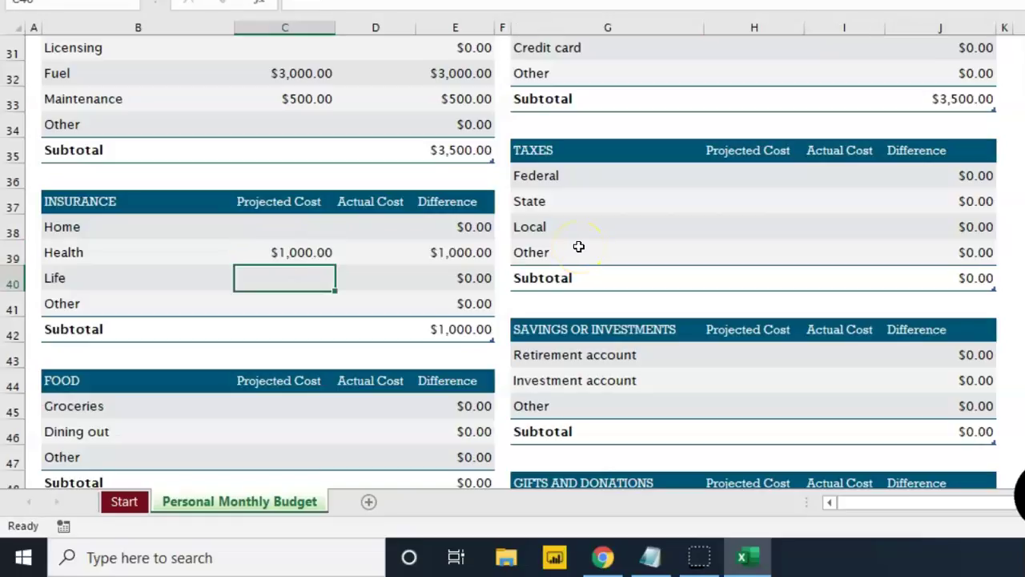
pyautogui.write('1,000')
pyautogui.press('Return')
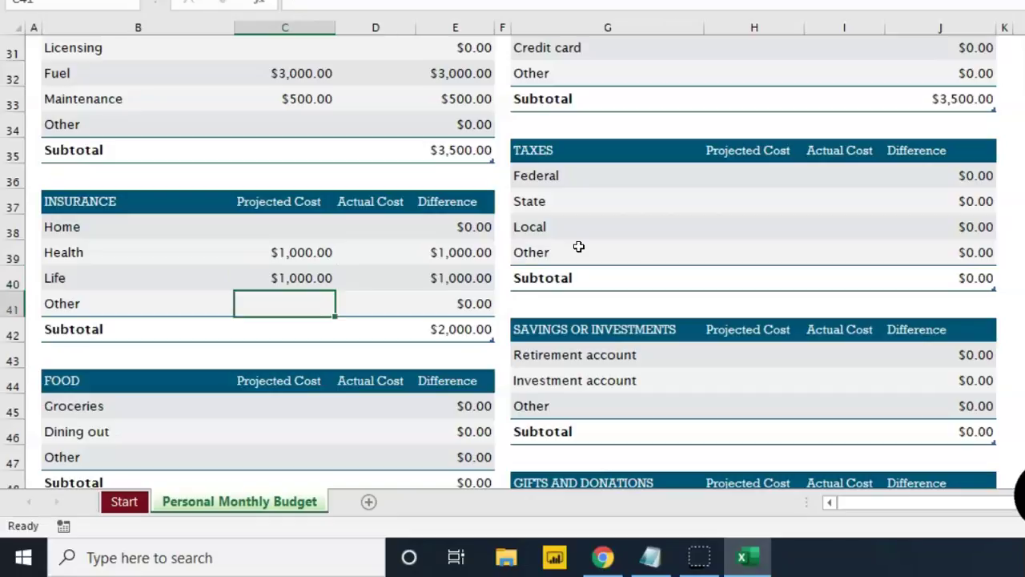
# - Rename the Federal tax row to 'Income Tax' with a 1,000 projected cost
pyautogui.scroll(-1, 579, 247)
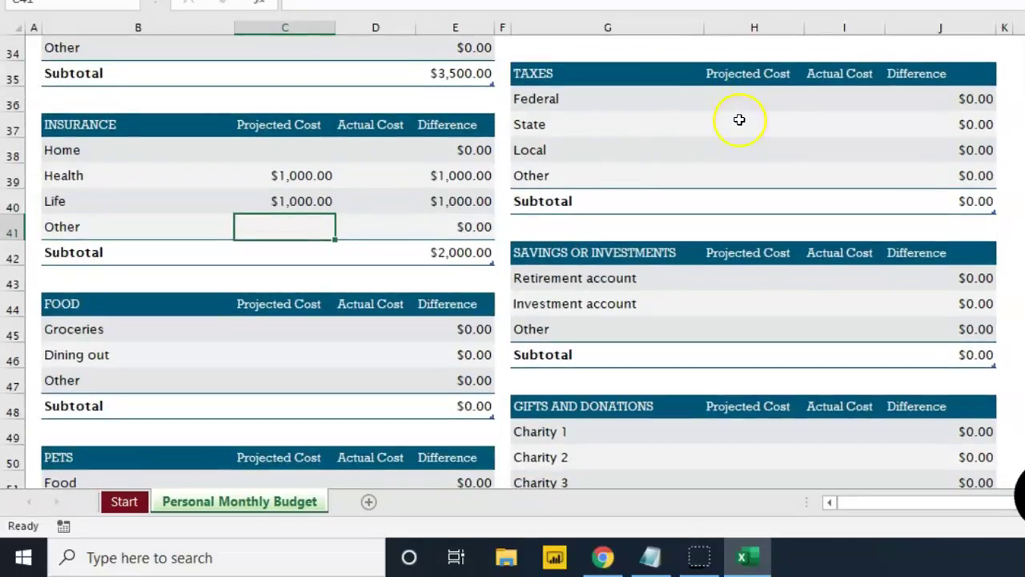
pyautogui.click(545, 103)
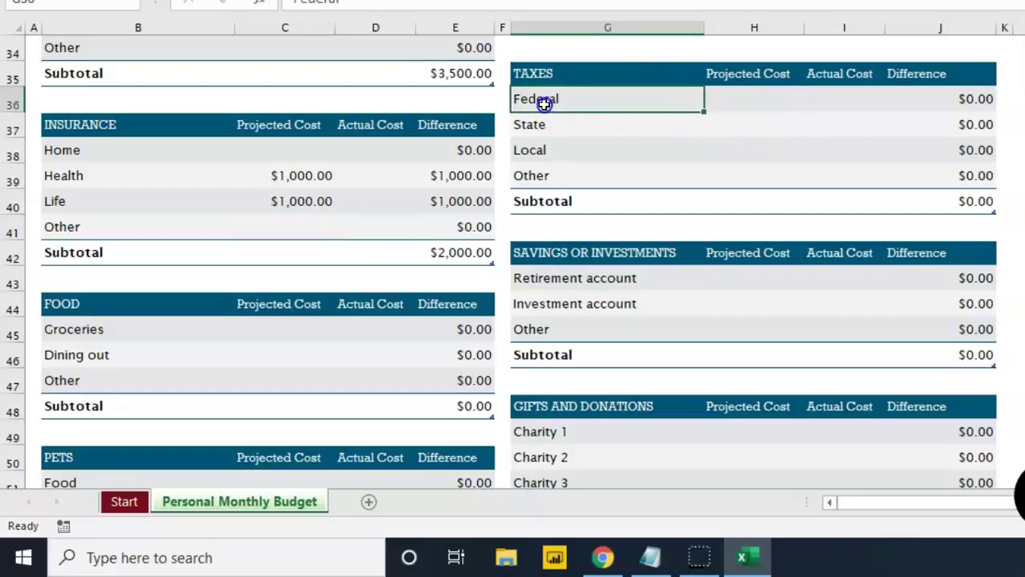
pyautogui.write('In')
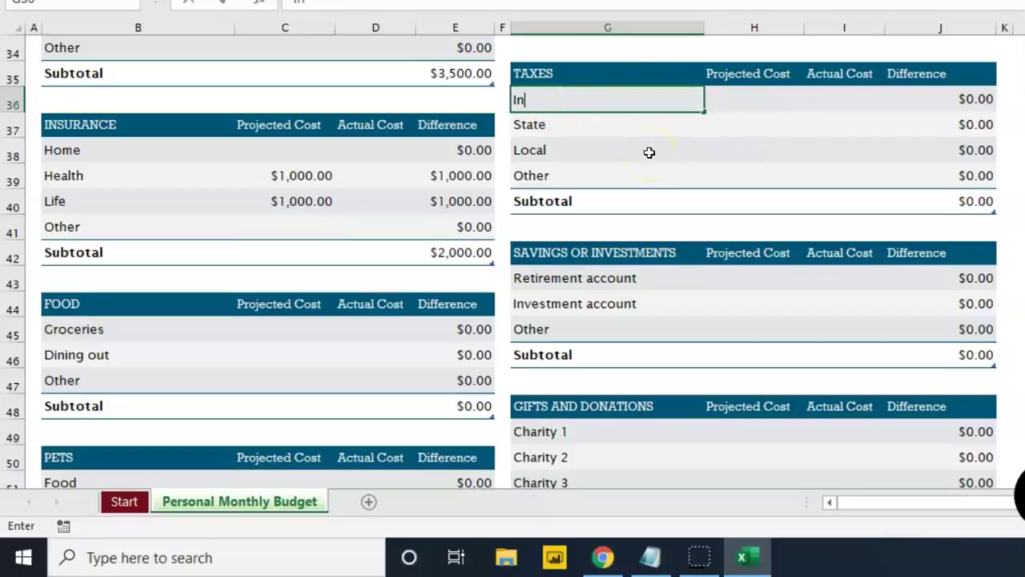
pyautogui.write('come Tax')
pyautogui.press('Return')
pyautogui.press('Up')
pyautogui.press('Right')
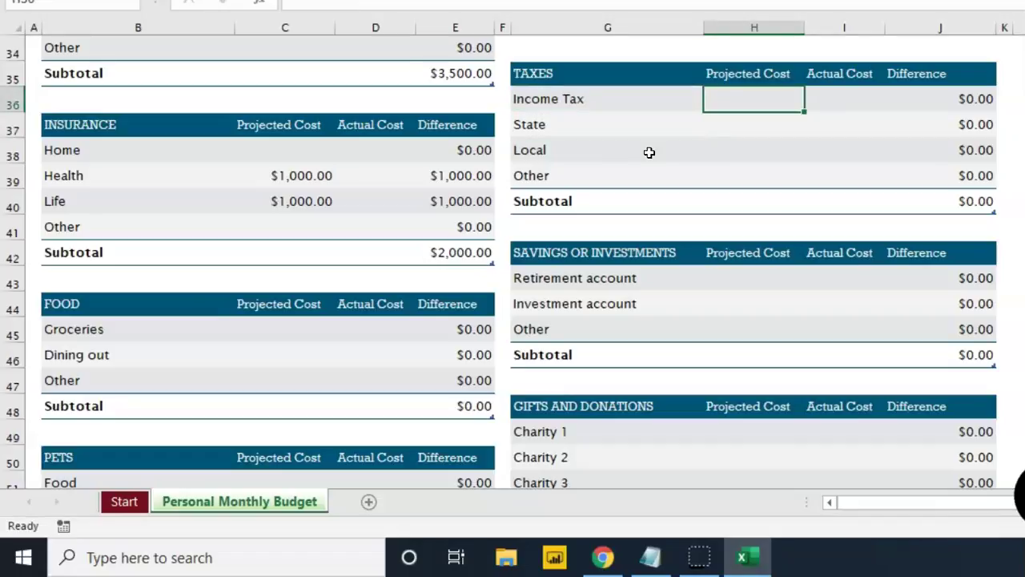
pyautogui.write('1,000')
pyautogui.press('Return')
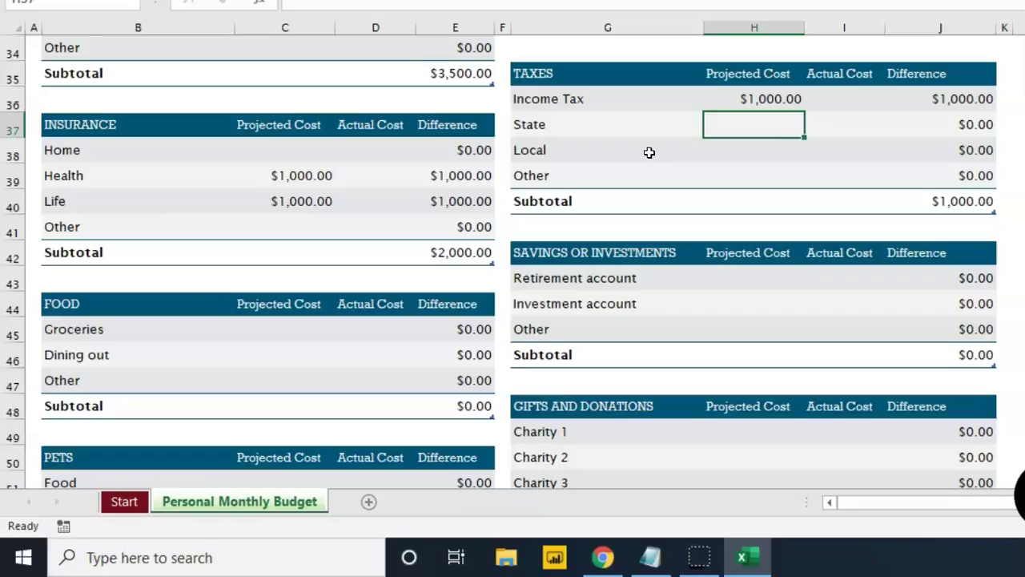
# - Enter projected Groceries of 10,000 and an Investment account of 1,000
pyautogui.scroll(-1, 561, 168)
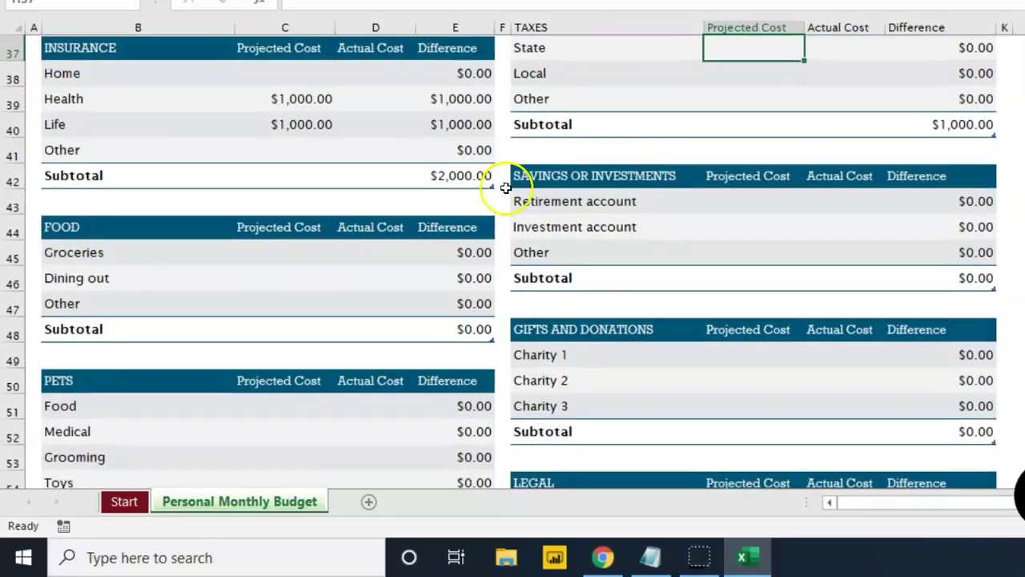
pyautogui.click(255, 250)
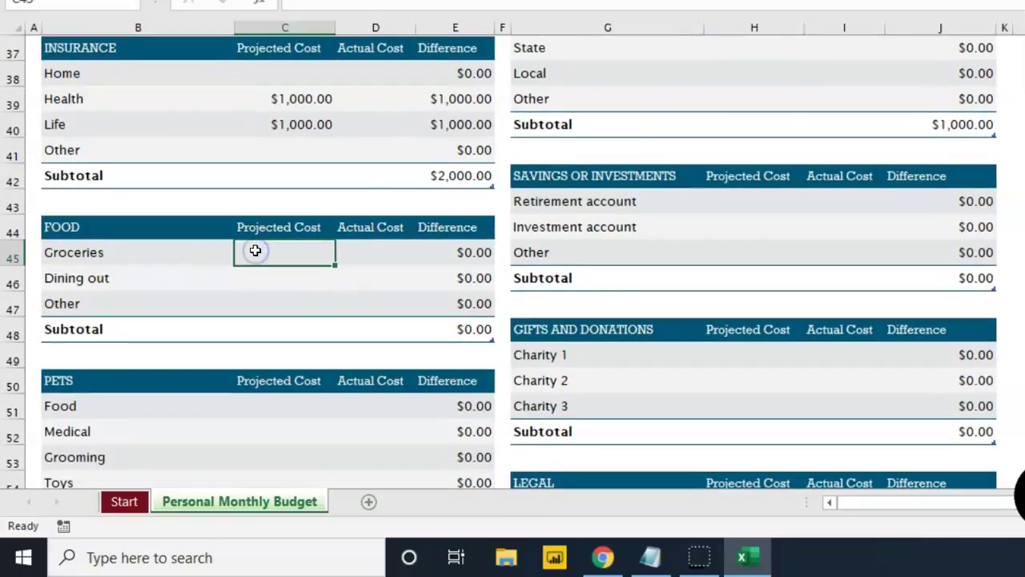
pyautogui.write('10000')
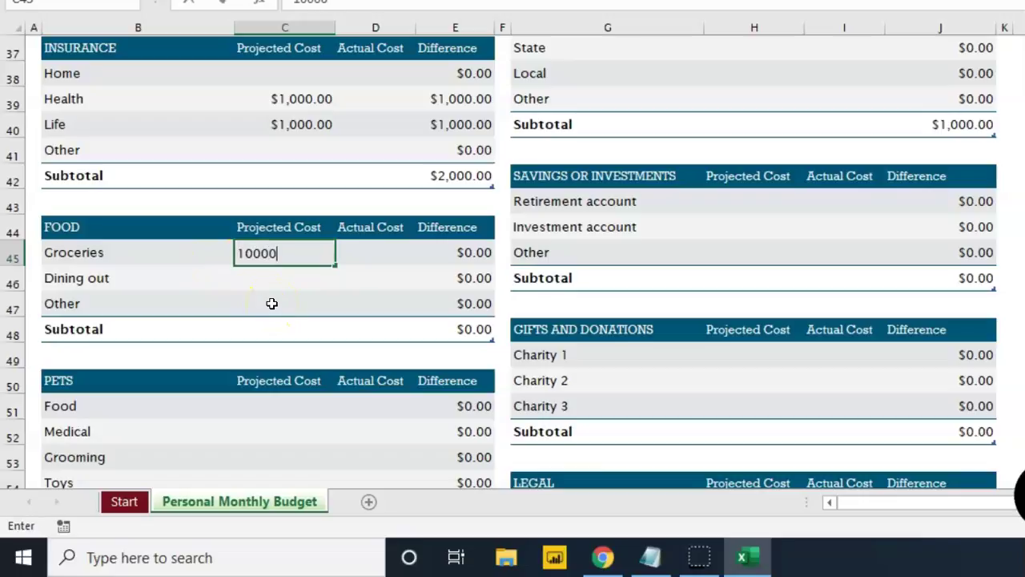
pyautogui.press('Return')
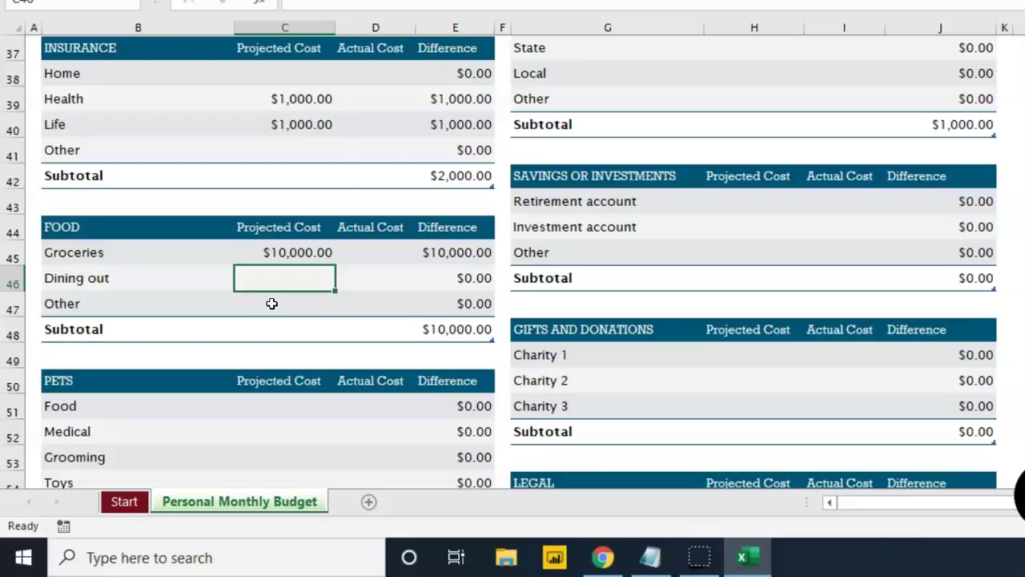
pyautogui.click(741, 224)
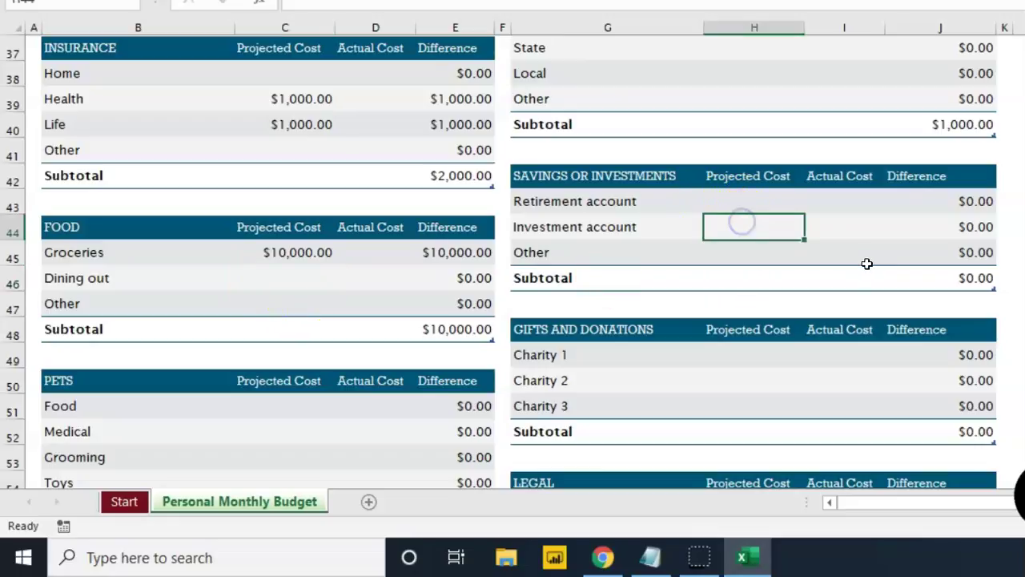
pyautogui.write('1,000')
pyautogui.press('Return')
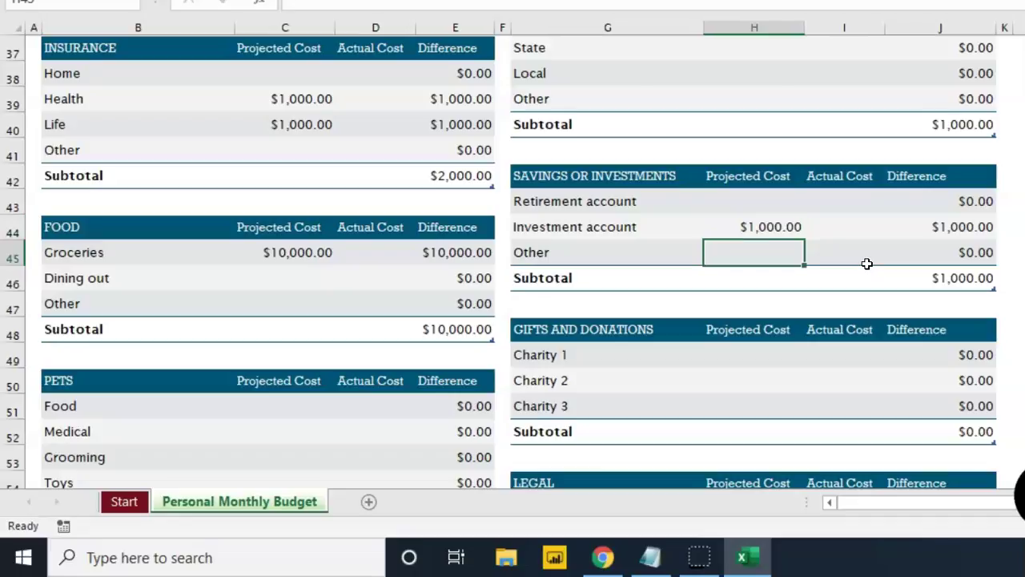
pyautogui.scroll(-1, 867, 263)
# - Enter Personal Care projected costs for Medical, 500 Hair/nails and 1,000 Other
pyautogui.scroll(-1, 868, 264)
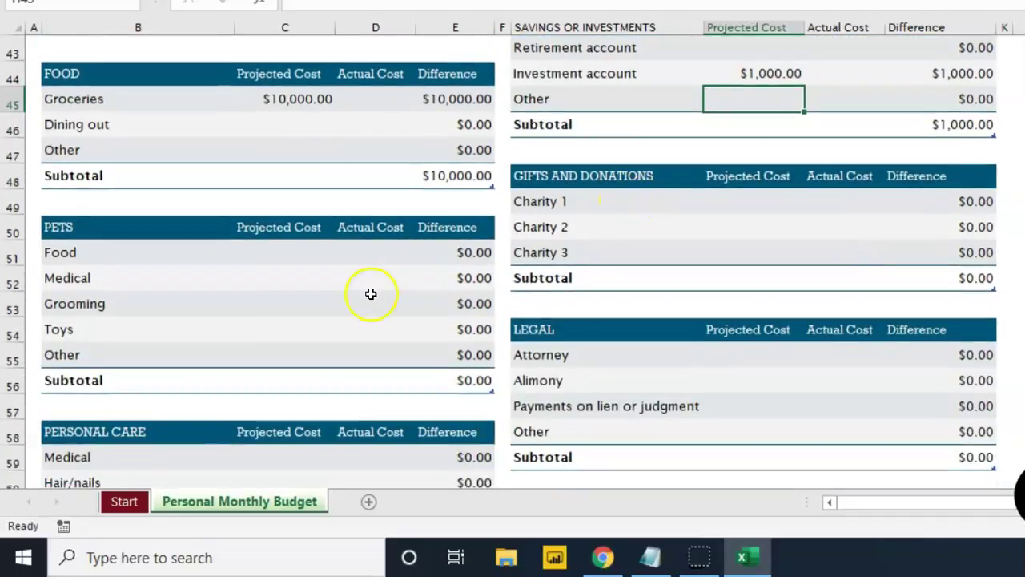
pyautogui.scroll(-1, 371, 293)
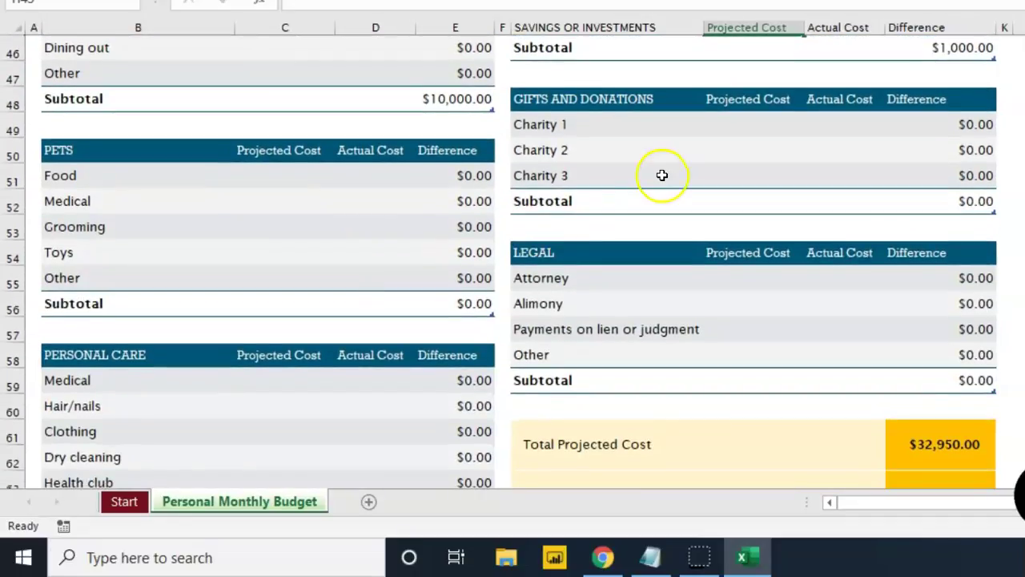
pyautogui.scroll(-2, 443, 323)
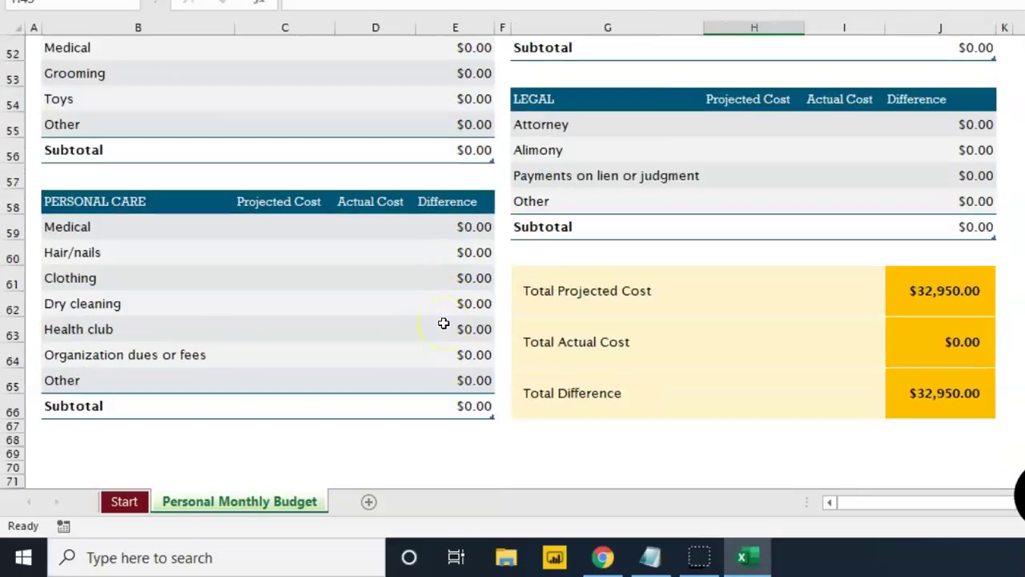
pyautogui.click(263, 225)
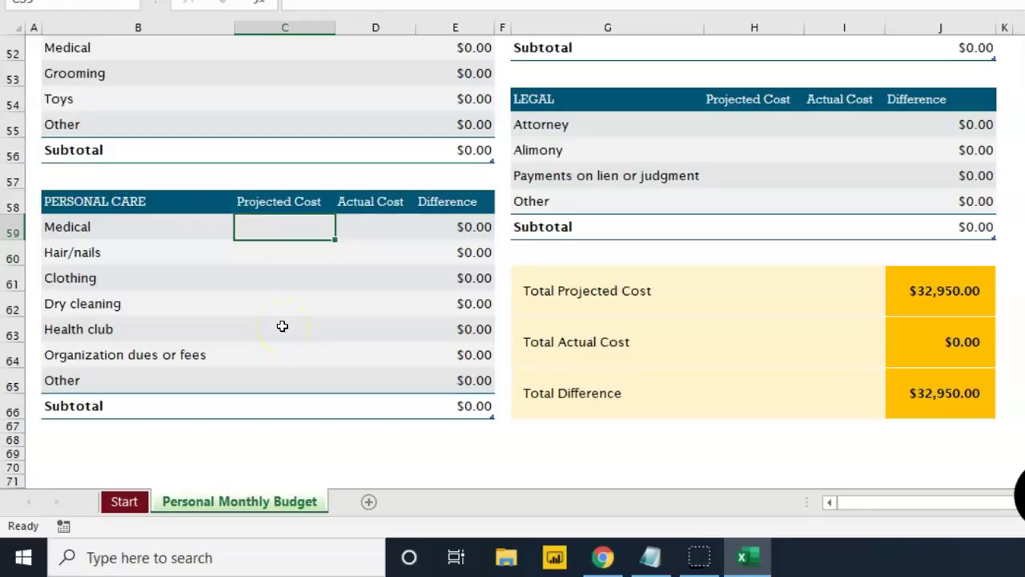
pyautogui.write('5000')
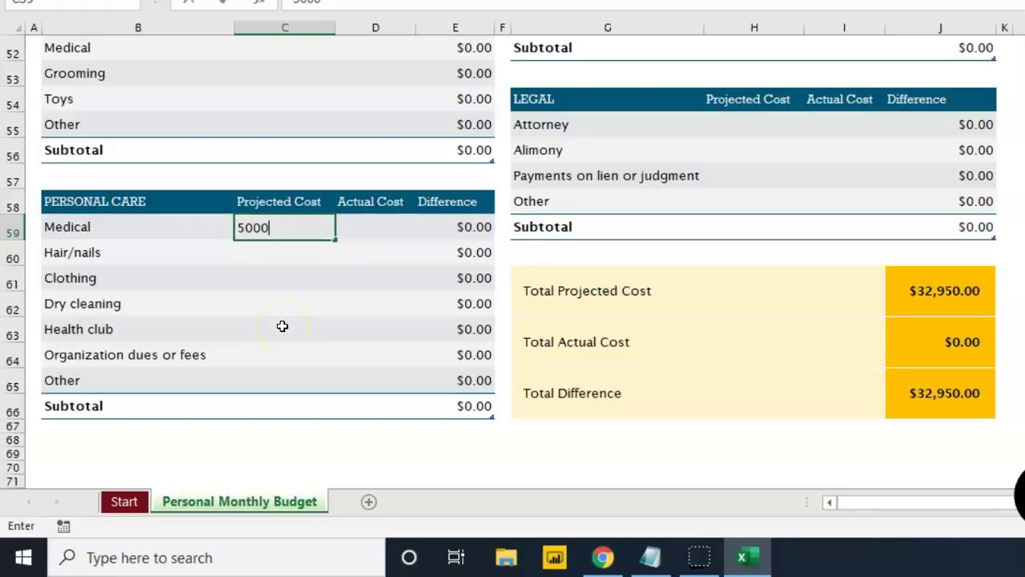
pyautogui.press('Return')
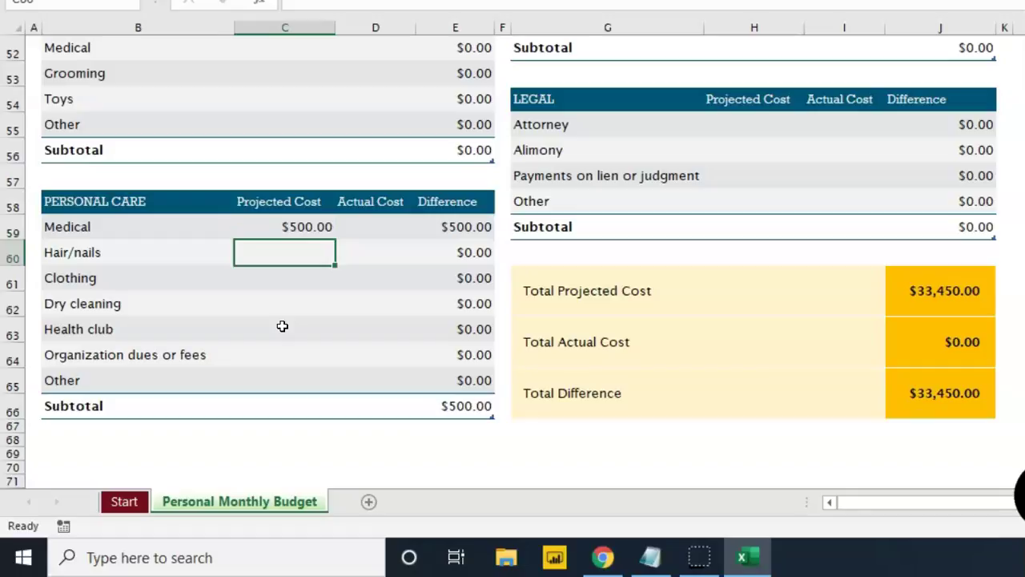
pyautogui.write('500')
pyautogui.press('Return')
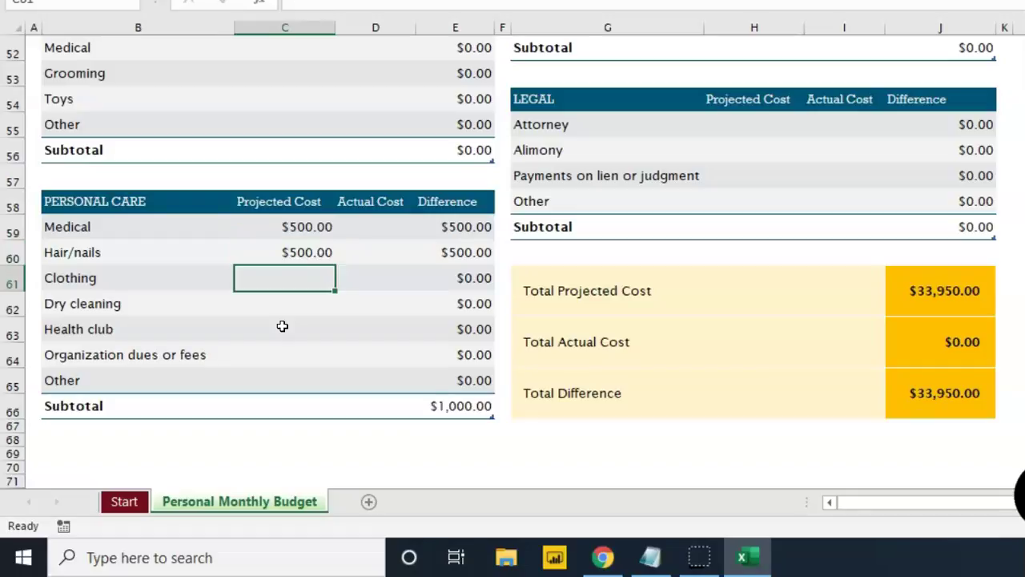
pyautogui.press('Return')
pyautogui.press('Return')
pyautogui.press('Return')
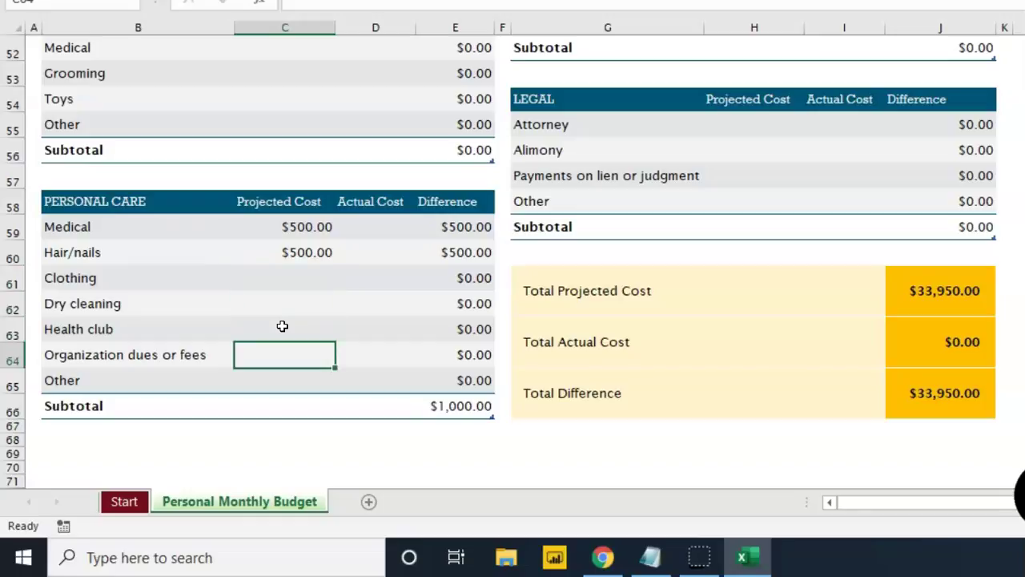
pyautogui.press('Return')
pyautogui.write('10')
pyautogui.press('Return')
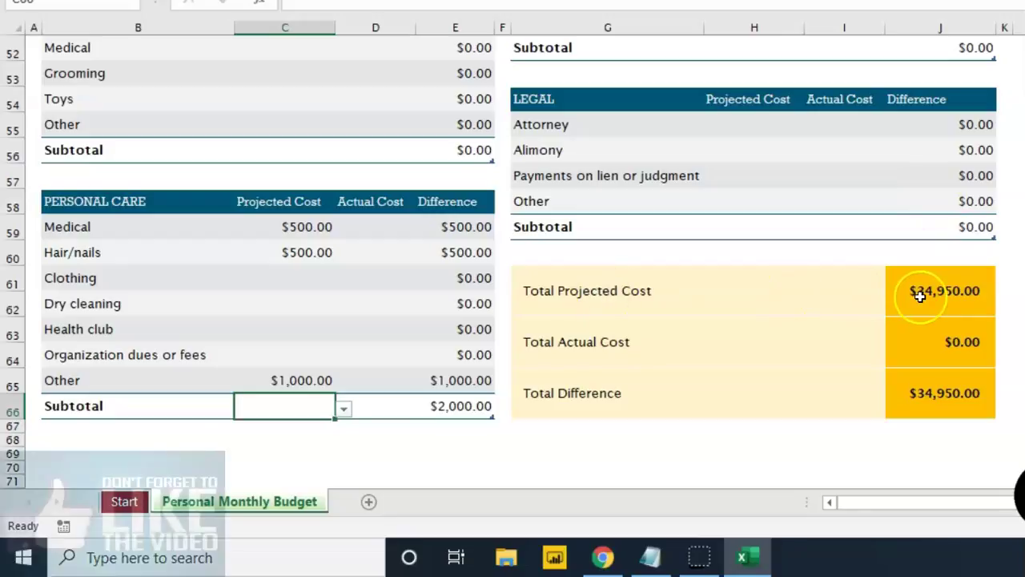
# - Check the Total Projected Cost formula and revise the Medical cost to 550
pyautogui.click(952, 290)
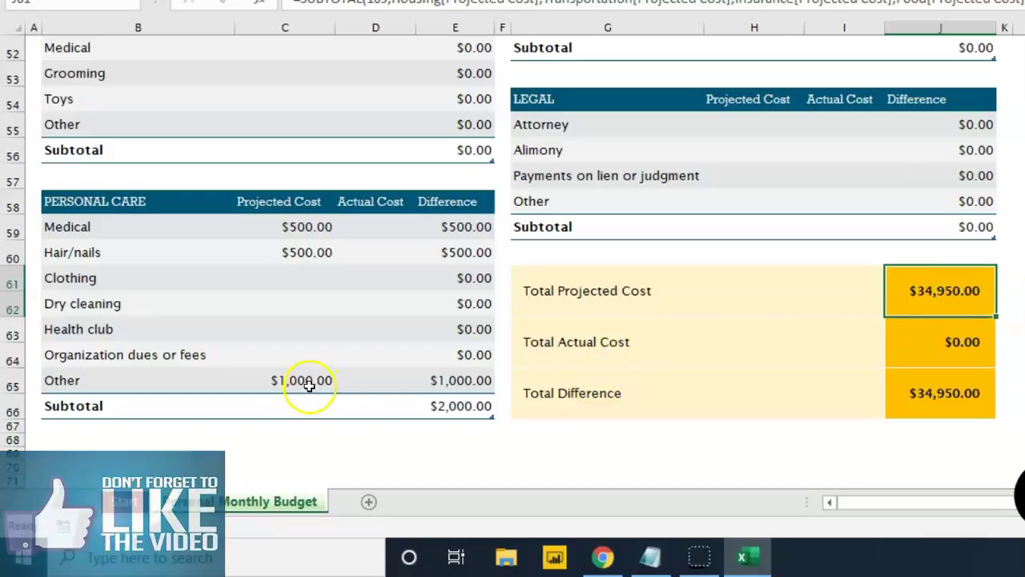
pyautogui.click(323, 226)
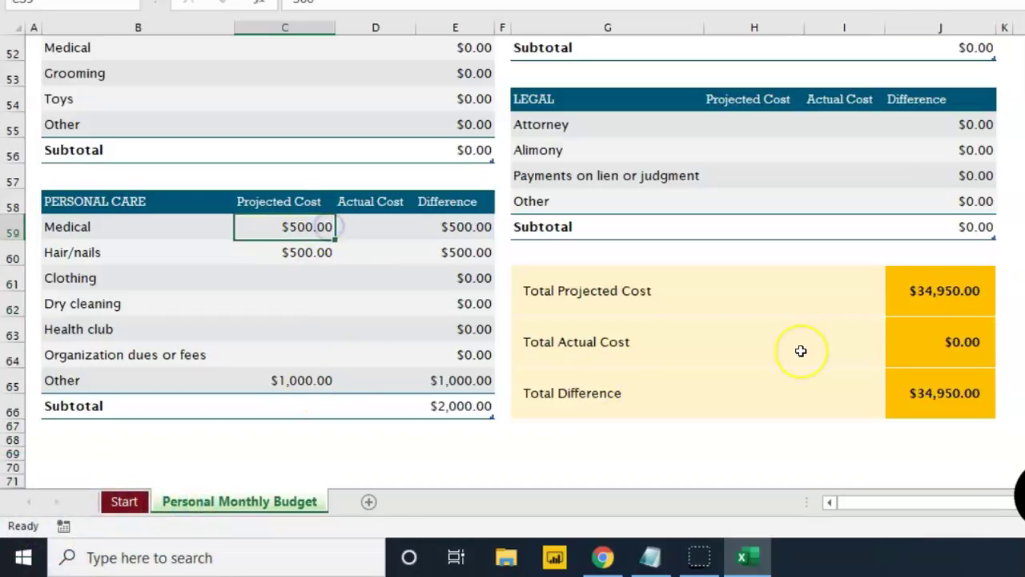
pyautogui.write('550')
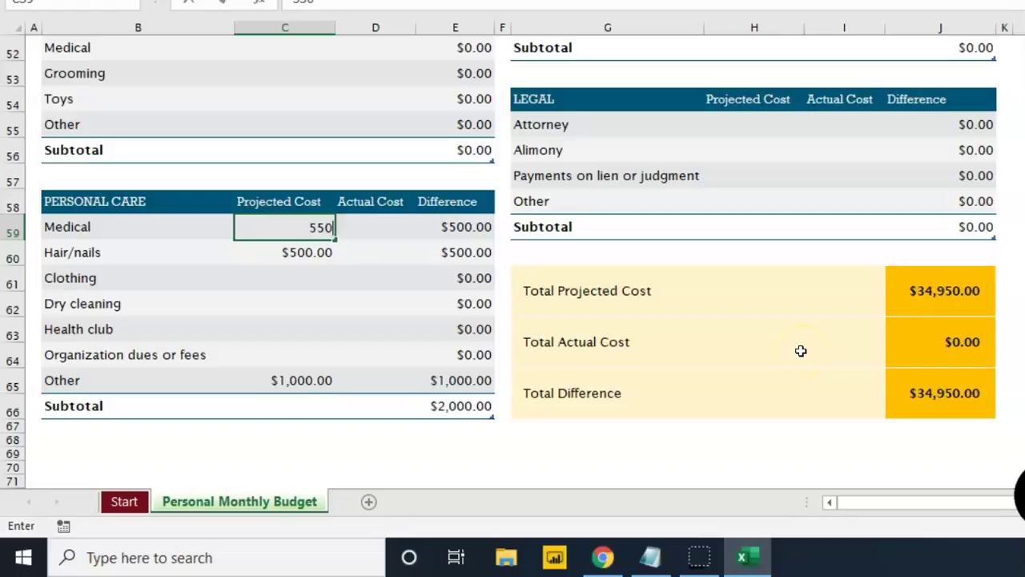
pyautogui.press('Return')
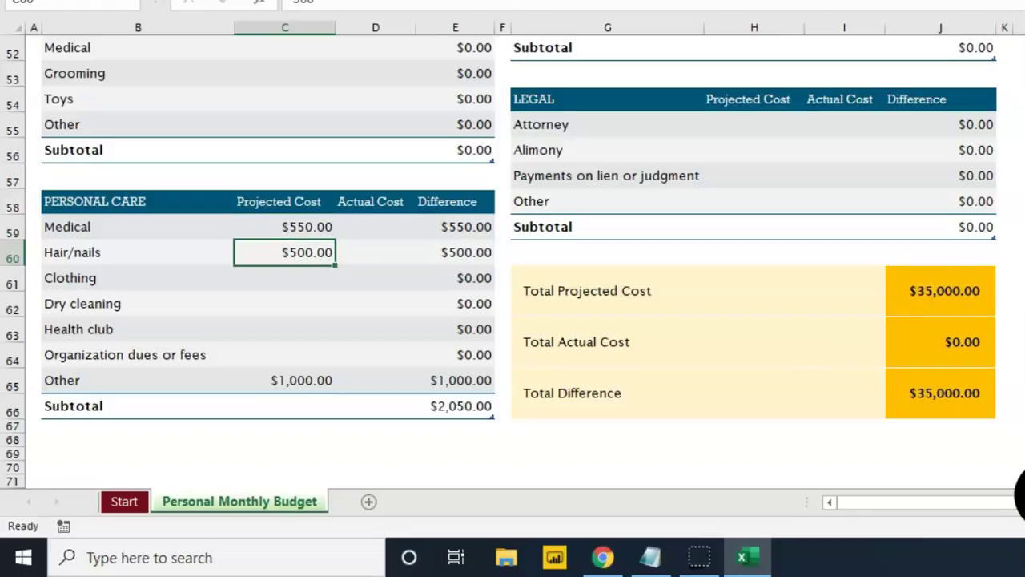
pyautogui.scroll(17, 513, 256)
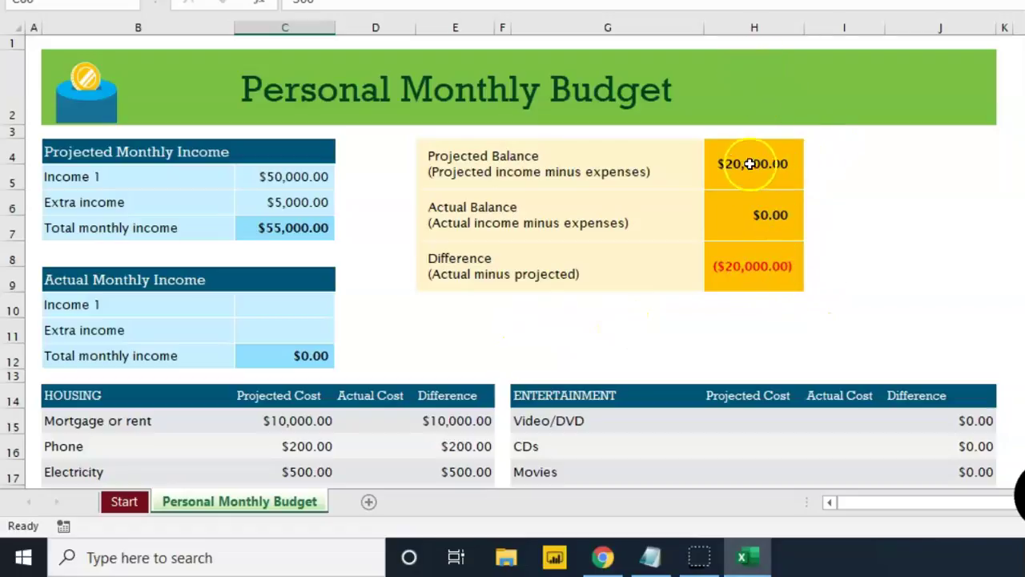
# - Enter actual Income 1 of 48,000 and actual extra income of 5,000
pyautogui.click(282, 303)
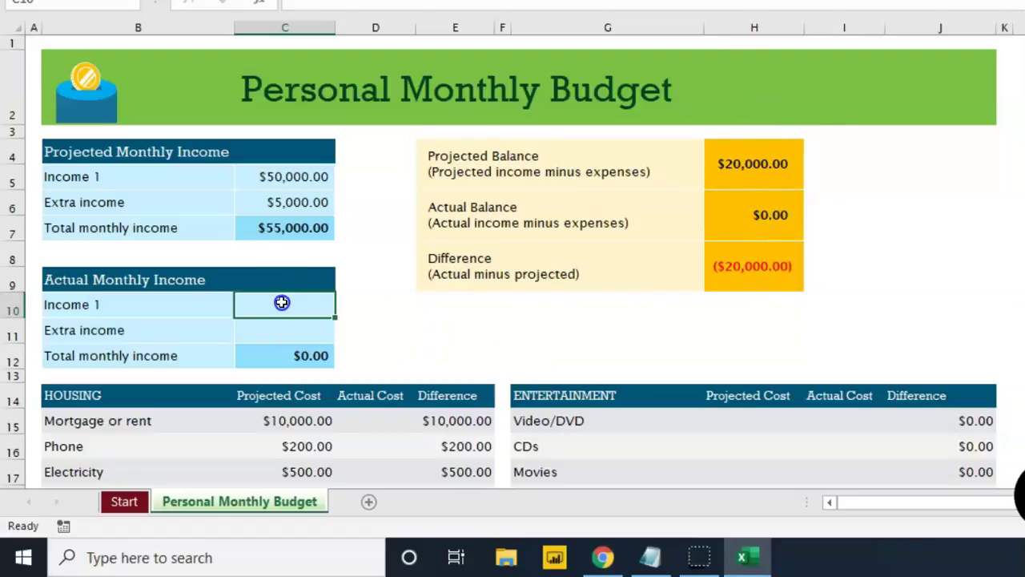
pyautogui.write('48000')
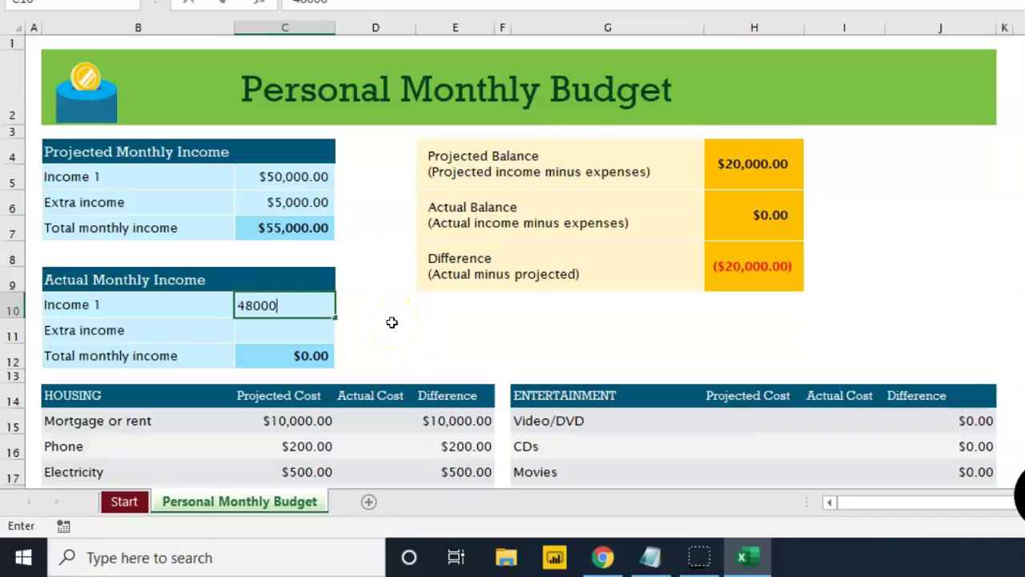
pyautogui.press('Return')
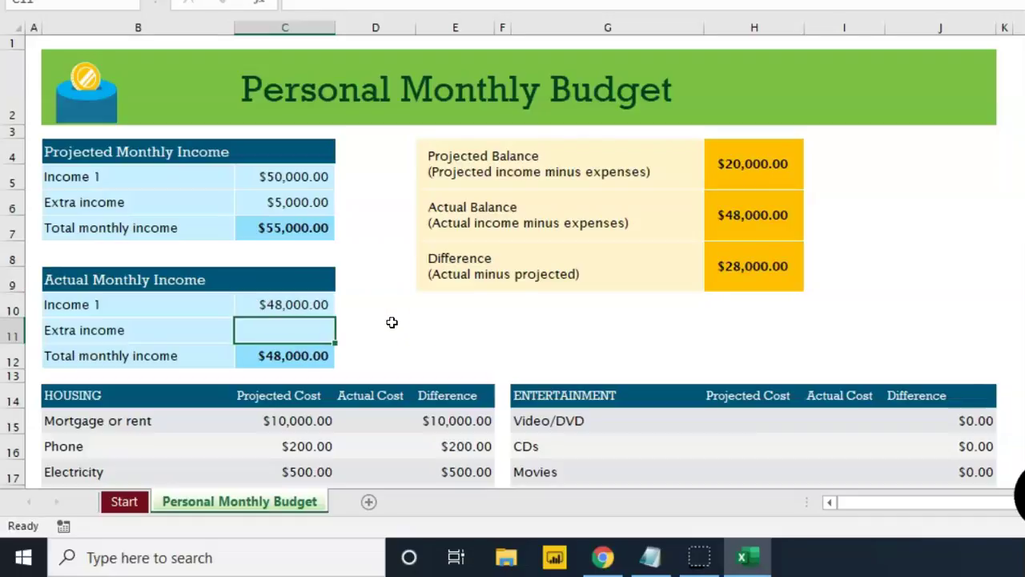
pyautogui.write('5,000')
pyautogui.press('Return')
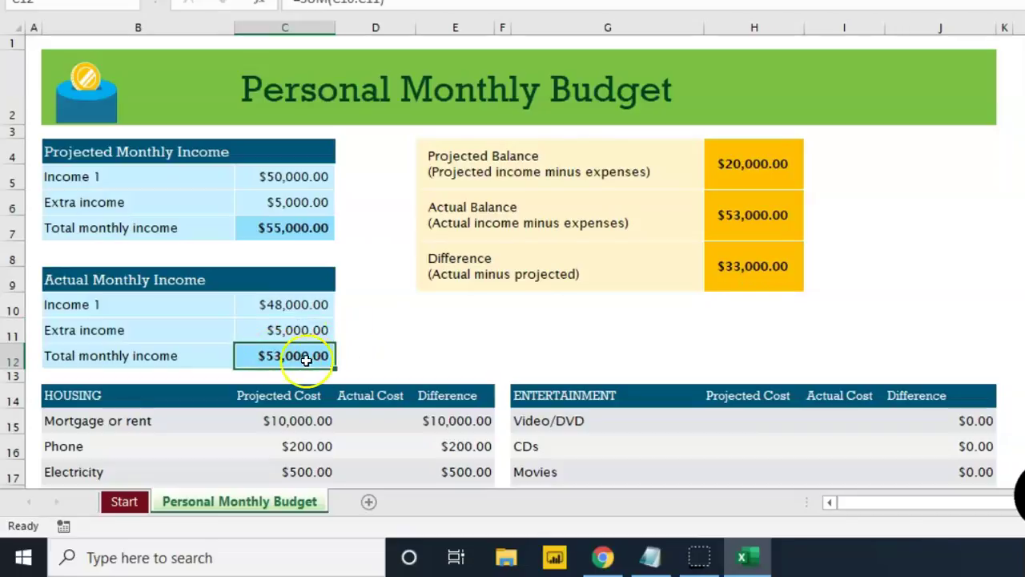
pyautogui.scroll(-1, 384, 355)
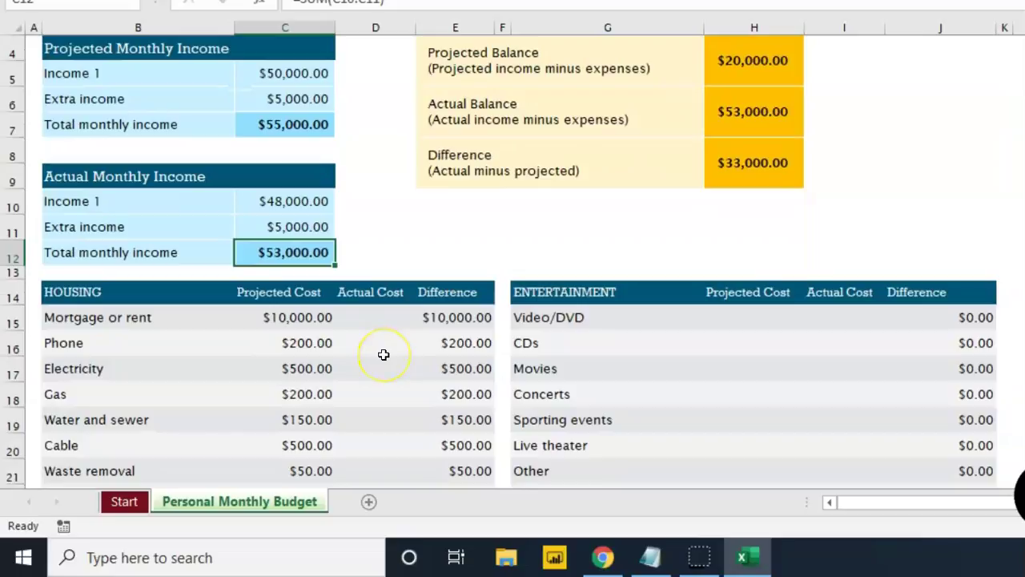
# - Copy projected mortgage and phone into actual costs, then enter electricity 600 and gas 250
pyautogui.scroll(-1, 383, 355)
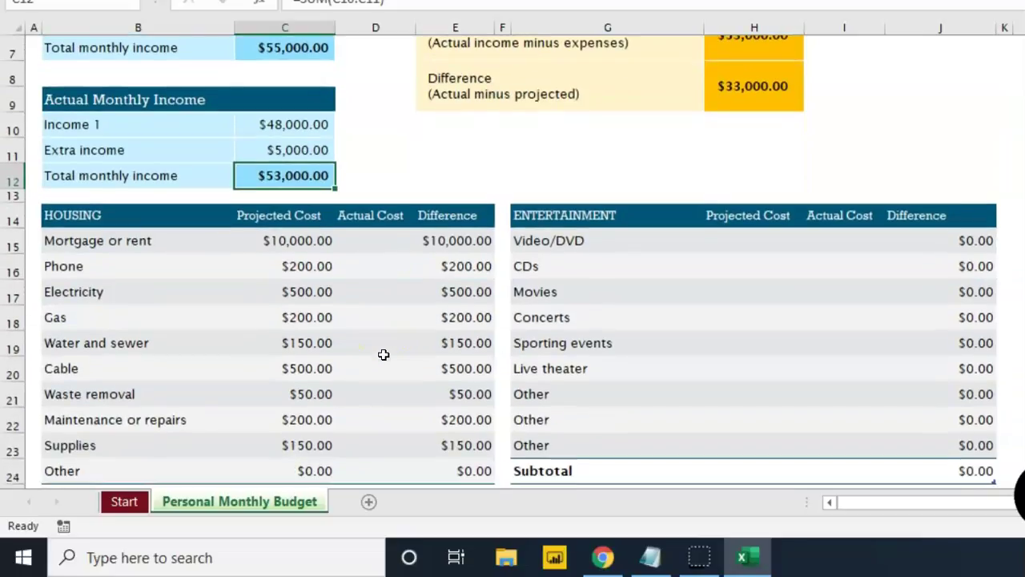
pyautogui.click(357, 240)
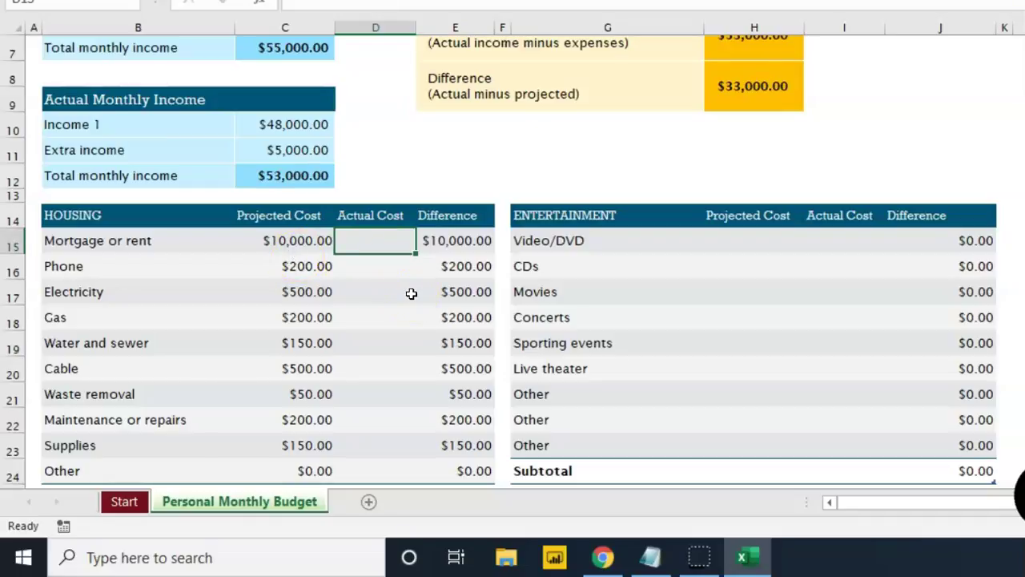
pyautogui.hotkey('ctrl', 'r')
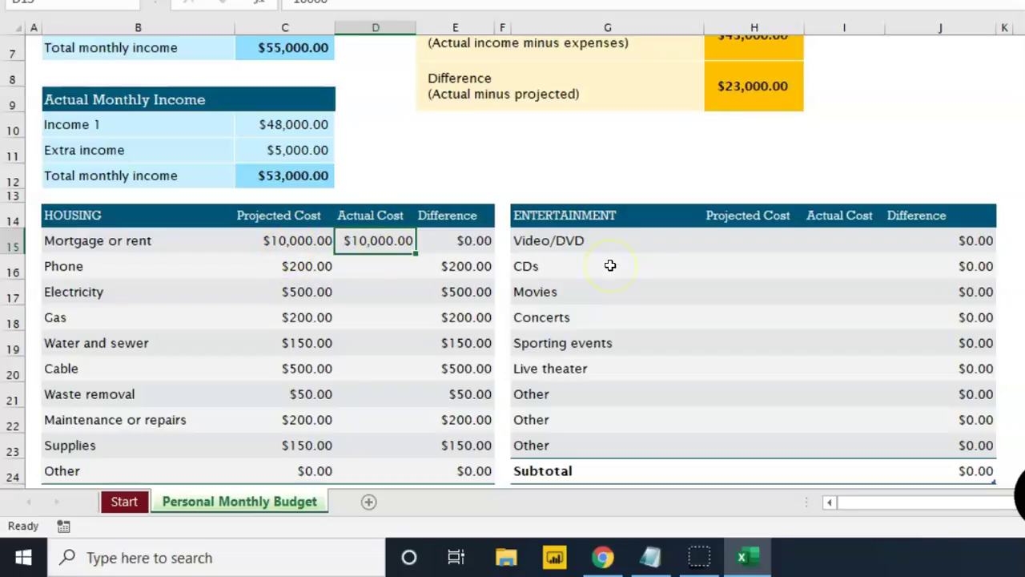
pyautogui.press('Down')
pyautogui.hotkey('ctrl', 'r')
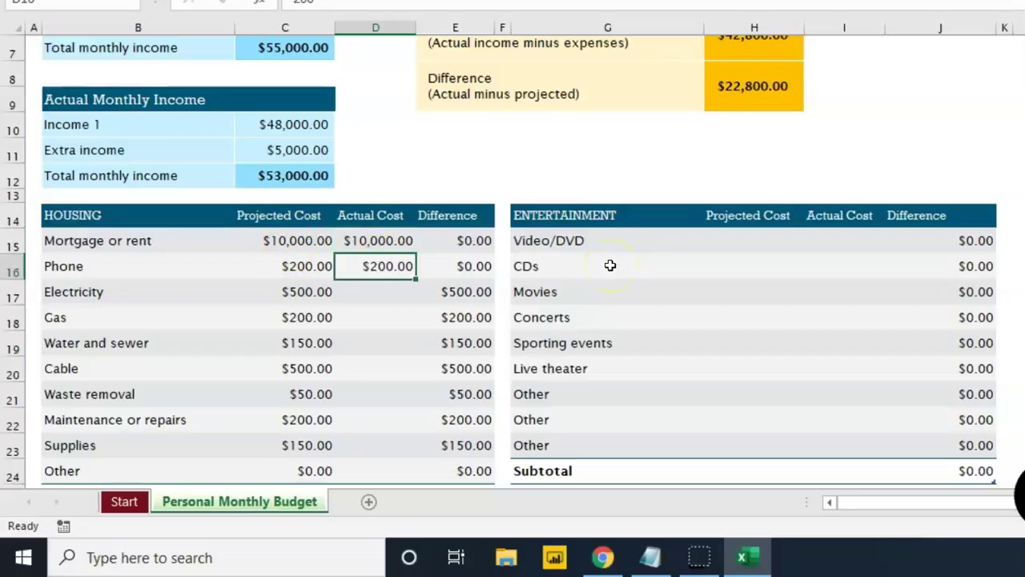
pyautogui.press('Down')
pyautogui.write('600')
pyautogui.press('Return')
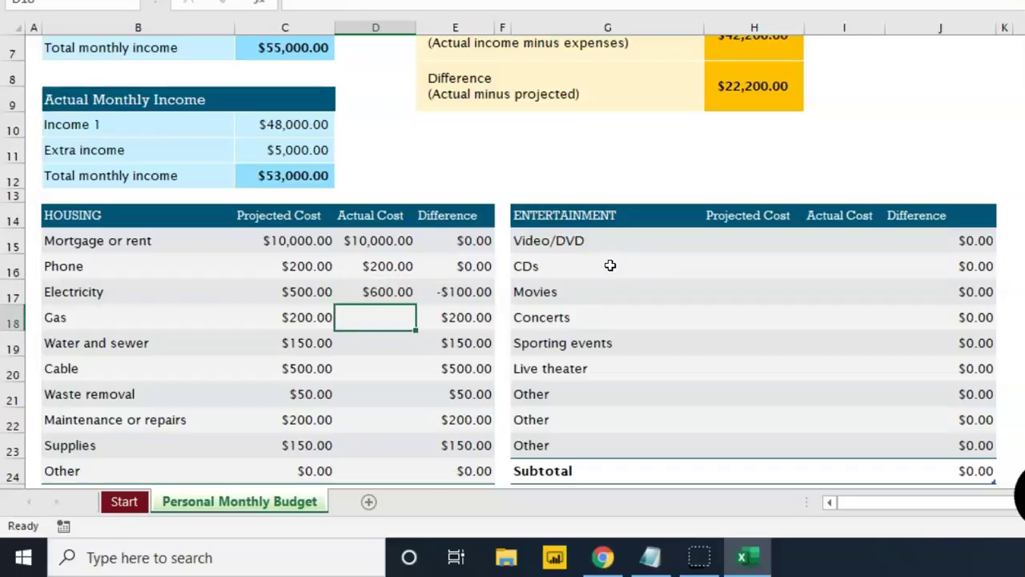
pyautogui.write('250')
pyautogui.press('Return')
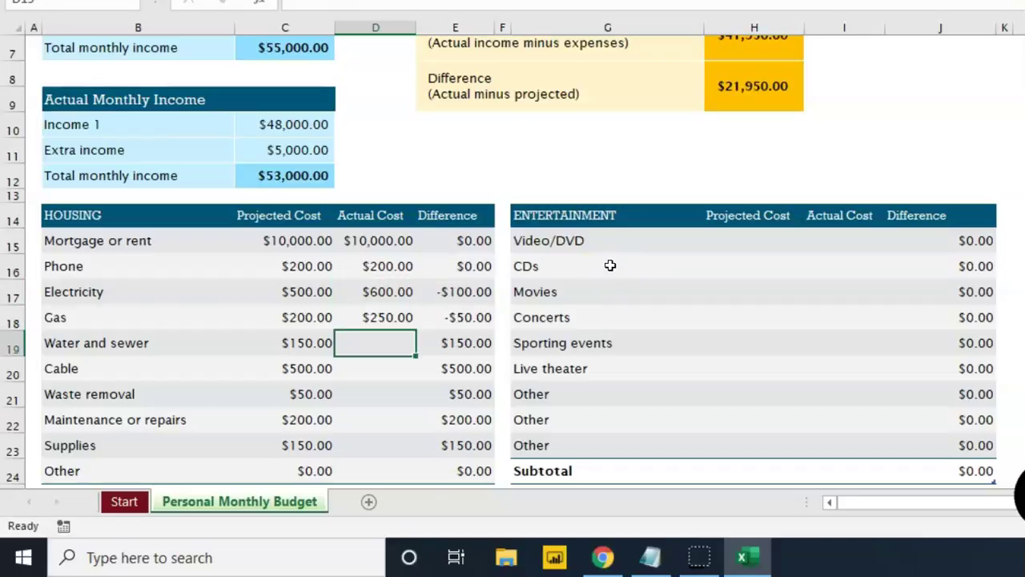
# - Enter actual water 100, cable 500, waste 50, maintenance 150, supplies 200, other 0
pyautogui.write('10')
pyautogui.write('0.00')
pyautogui.press('Return')
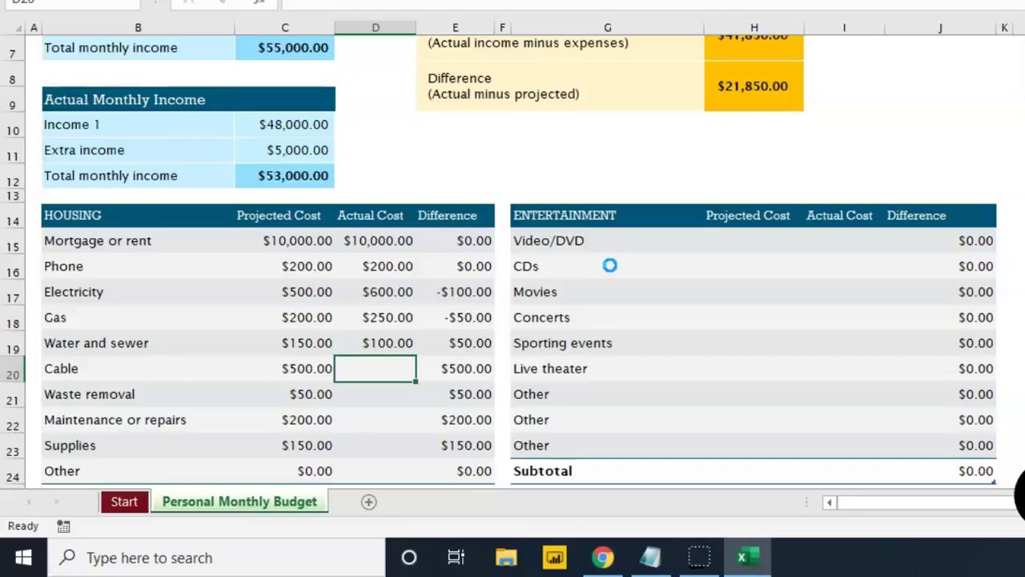
pyautogui.write('500')
pyautogui.hotkey('ctrl', 'Return')
pyautogui.press('Return')
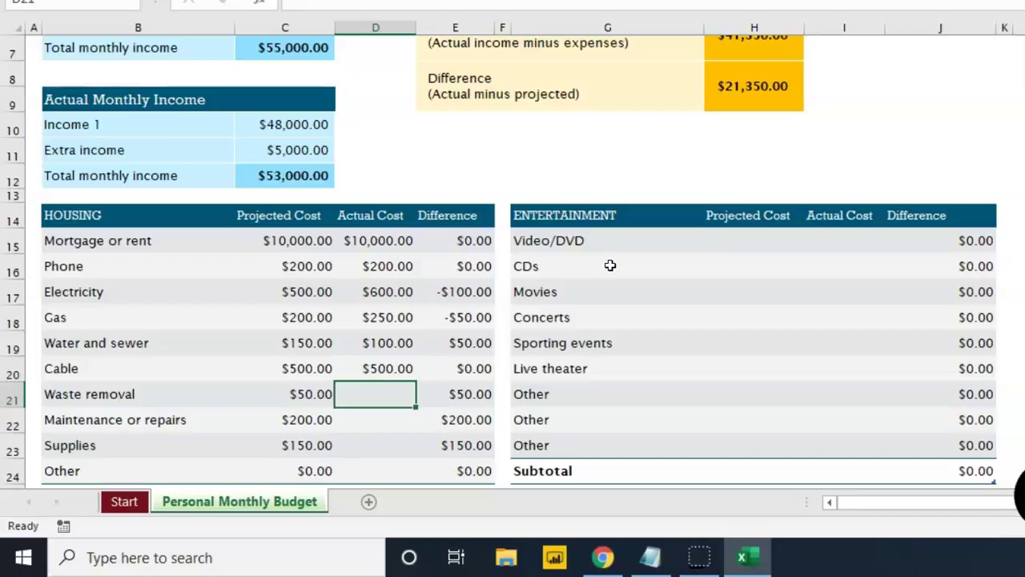
pyautogui.write('50')
pyautogui.hotkey('ctrl', 'Return')
pyautogui.press('Return')
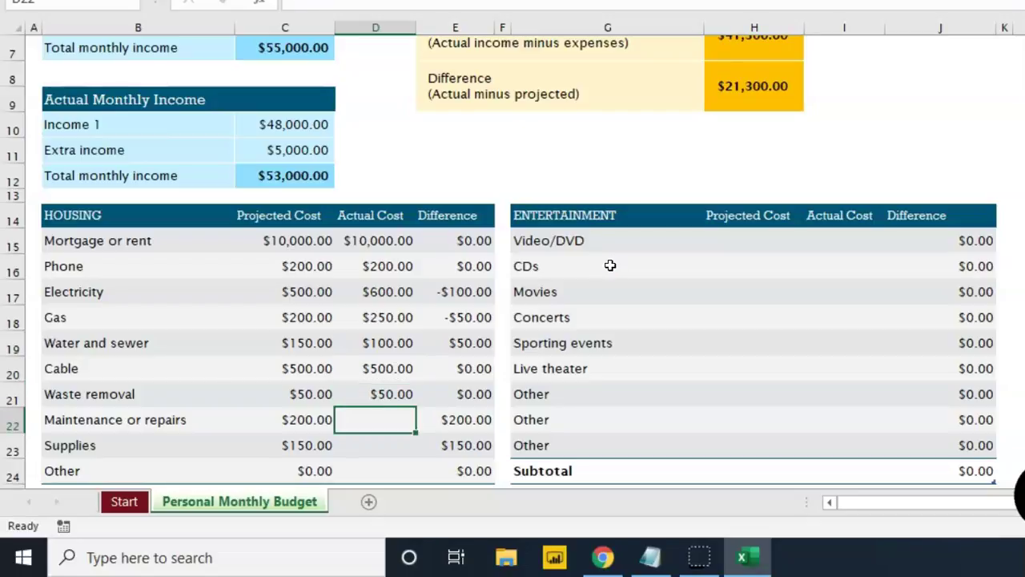
pyautogui.write('150')
pyautogui.press('Return')
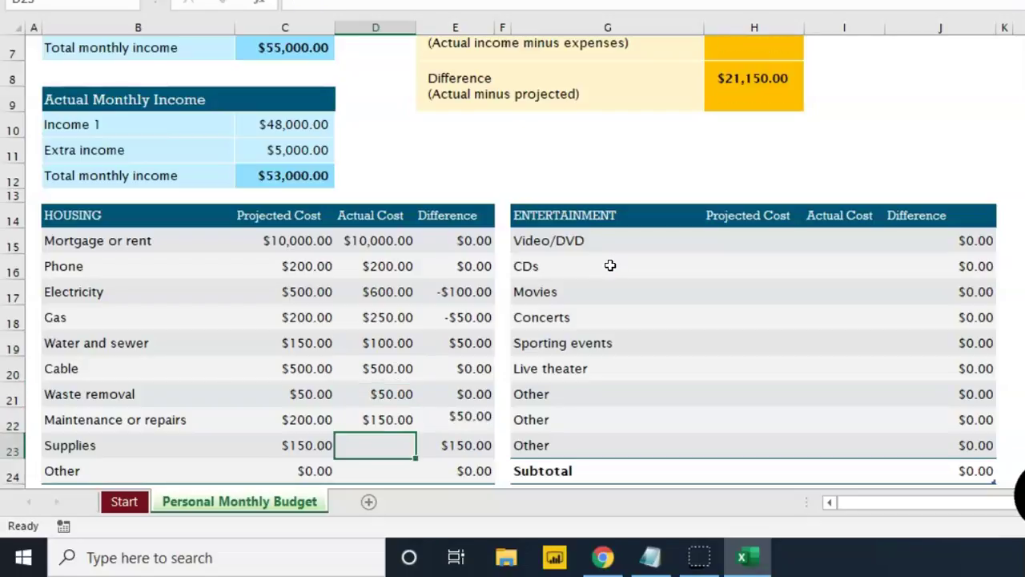
pyautogui.write('200')
pyautogui.press('Return')
pyautogui.write('0')
pyautogui.press('Return')
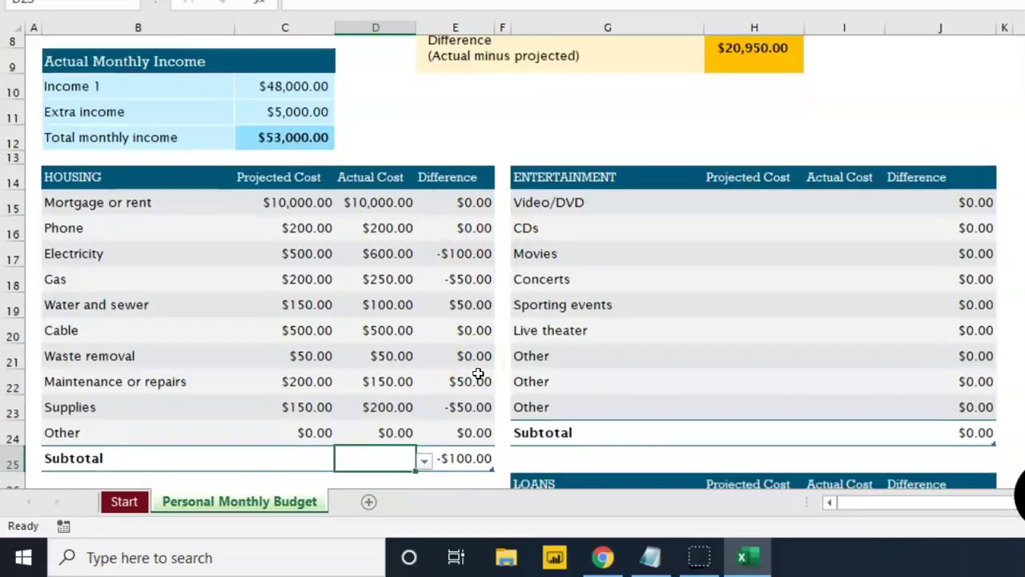
# - Enter actual costs of 3,500 for Fuel, 300 for Maintenance and 3,000 for Credit card
pyautogui.scroll(-3, 478, 373)
pyautogui.scroll(-2, 478, 373)
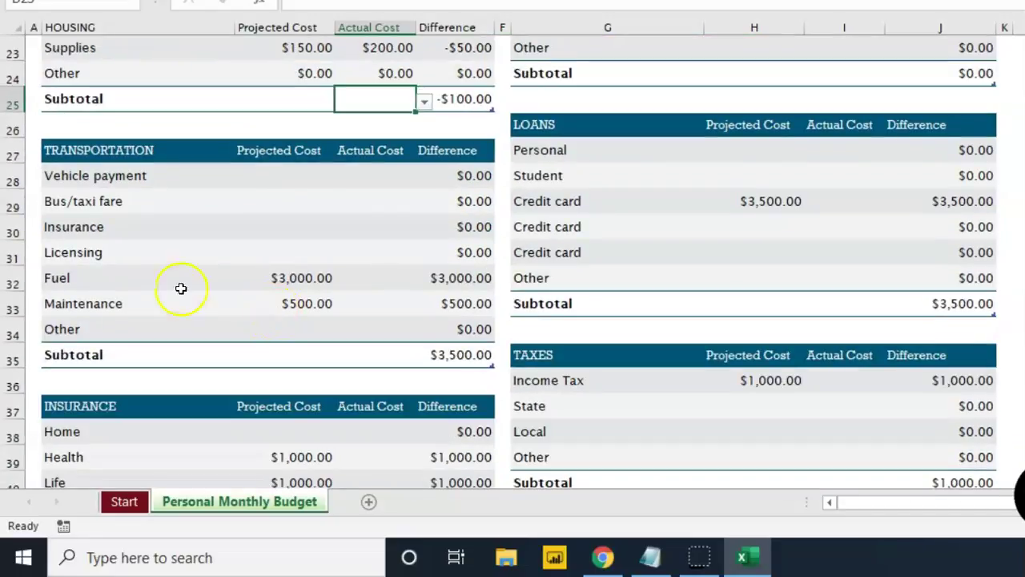
pyautogui.click(393, 285)
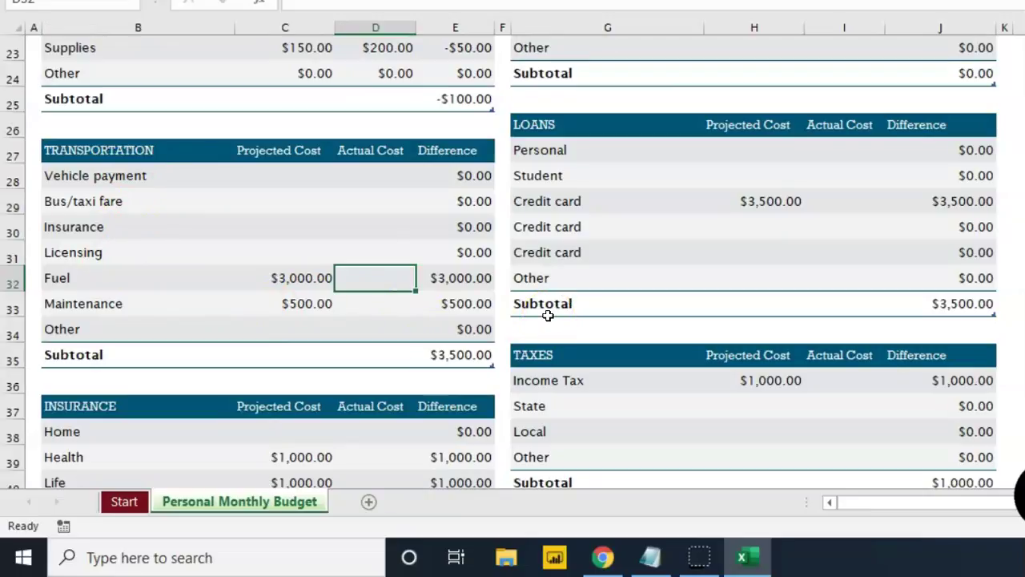
pyautogui.write('3500')
pyautogui.press('Return')
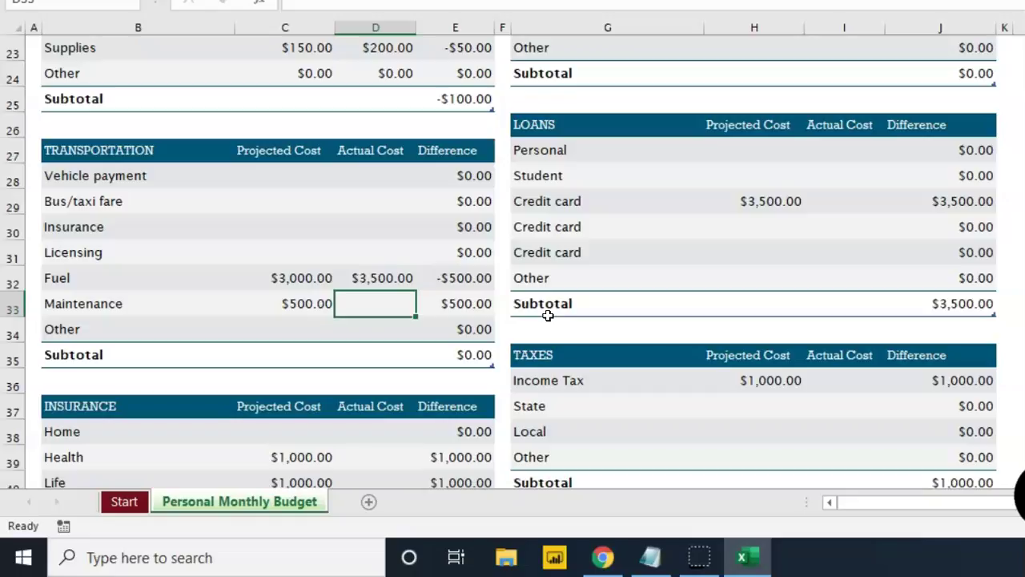
pyautogui.write('3')
pyautogui.write('00.00')
pyautogui.press('Return')
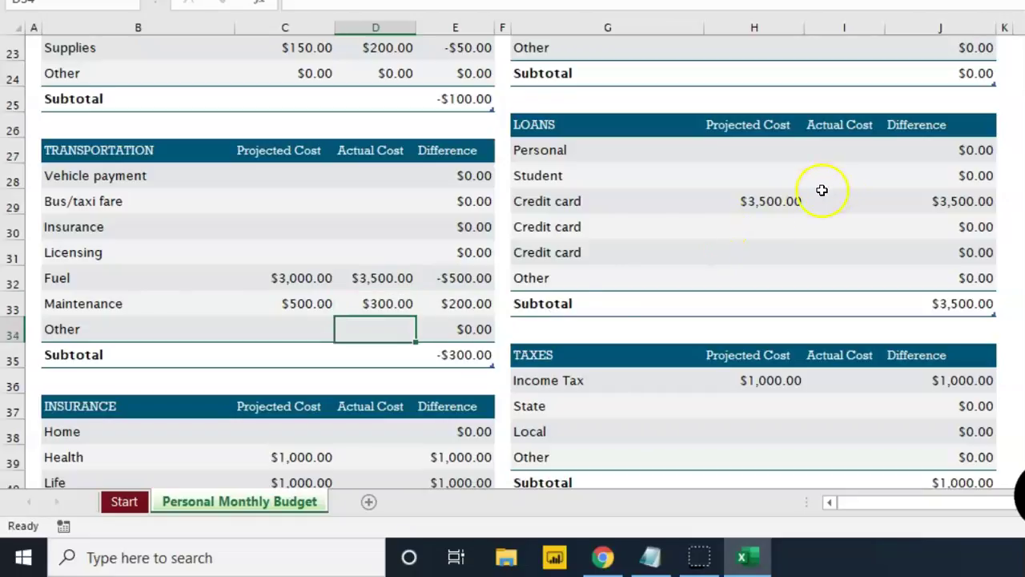
pyautogui.click(832, 199)
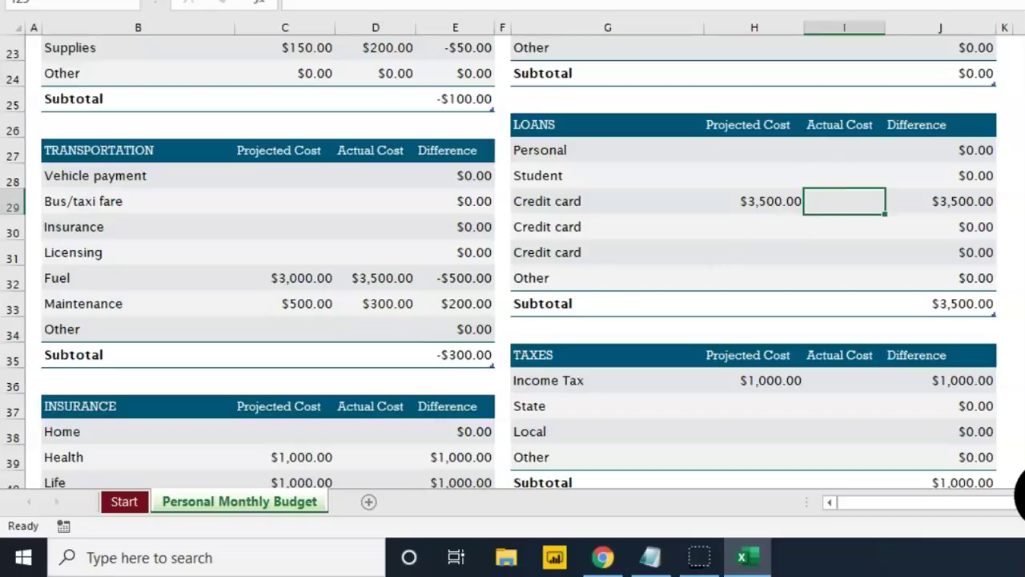
pyautogui.write('3000')
pyautogui.press('Return')
# - Enter actual costs of 1,000 each for Income Tax, Health and Life insurance
pyautogui.scroll(-1, 513, 256)
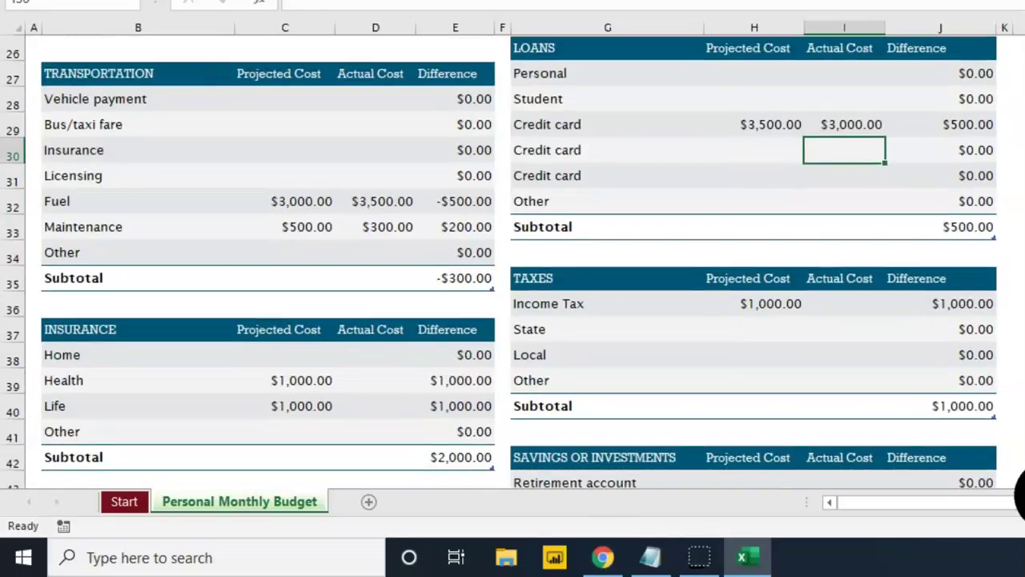
pyautogui.scroll(-1, 961, 197)
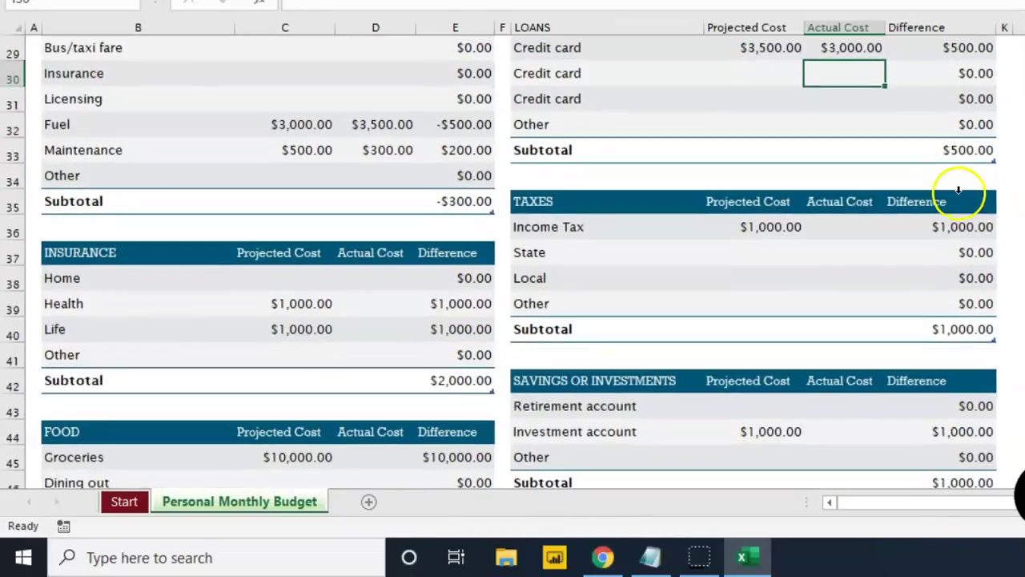
pyautogui.click(835, 230)
pyautogui.write('1000')
pyautogui.hotkey('ctrl', 'Return')
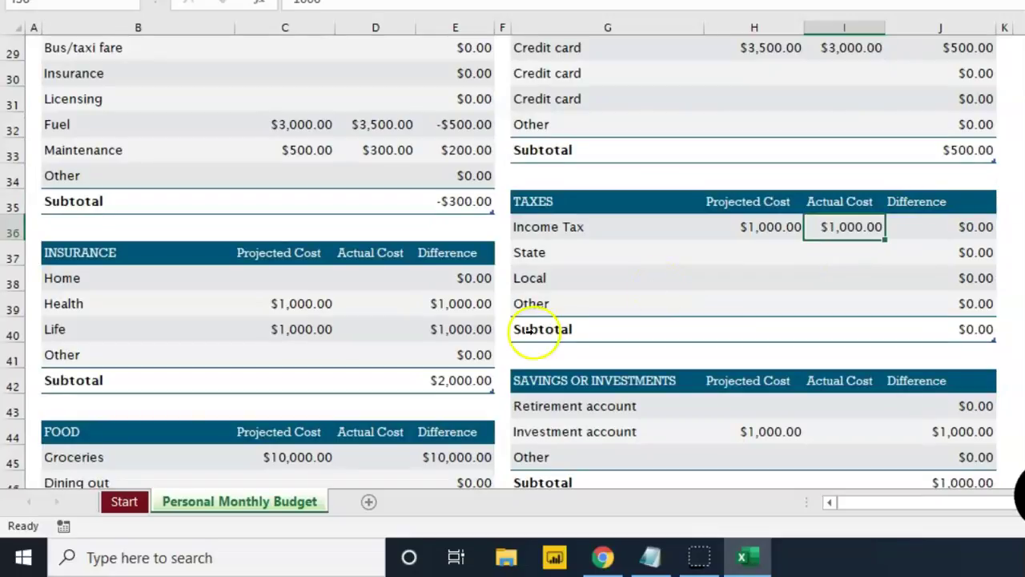
pyautogui.click(373, 301)
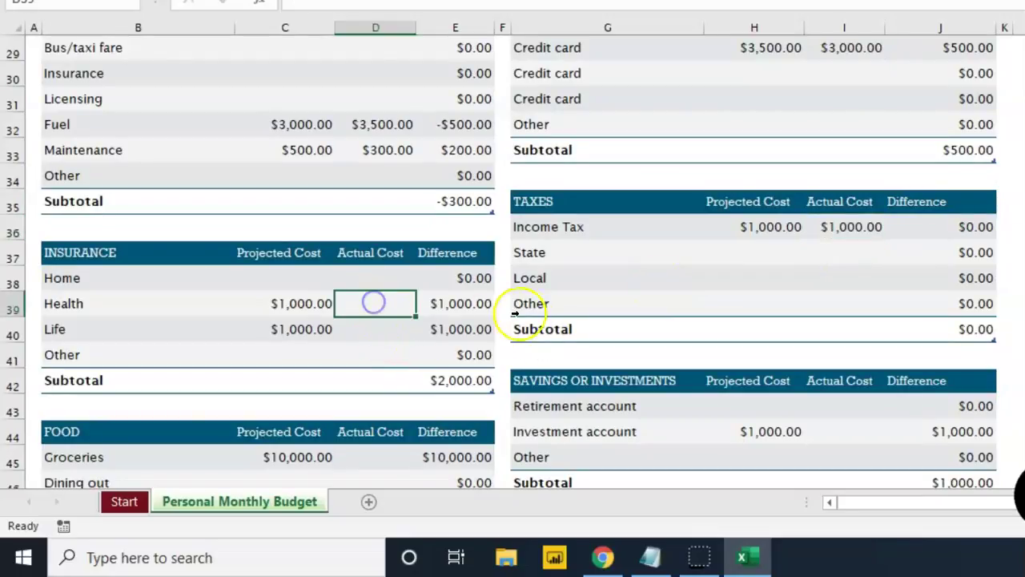
pyautogui.write('1000')
pyautogui.hotkey('ctrl', 'Return')
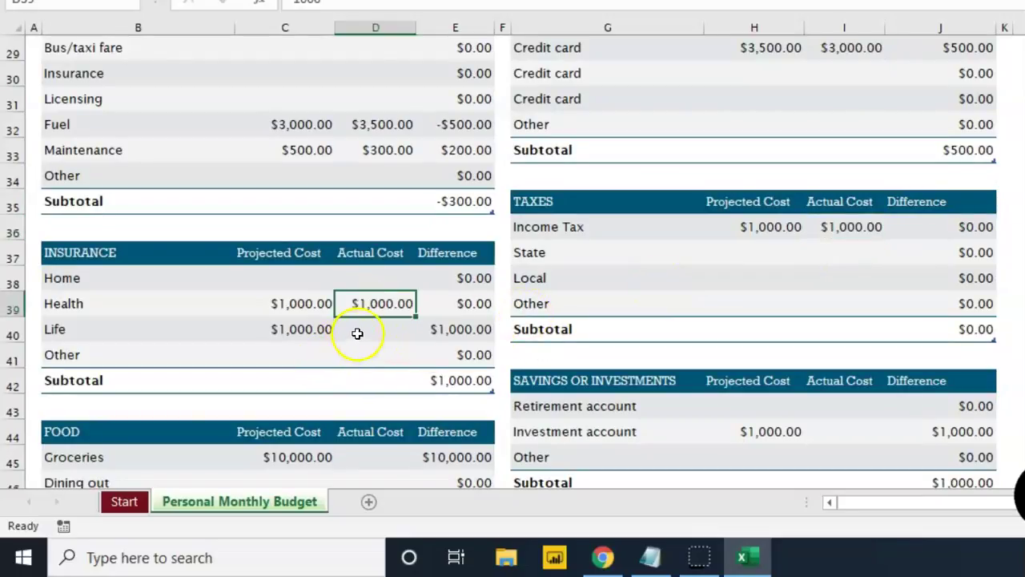
pyautogui.click(359, 329)
pyautogui.write('1000')
pyautogui.hotkey('ctrl', 'Return')
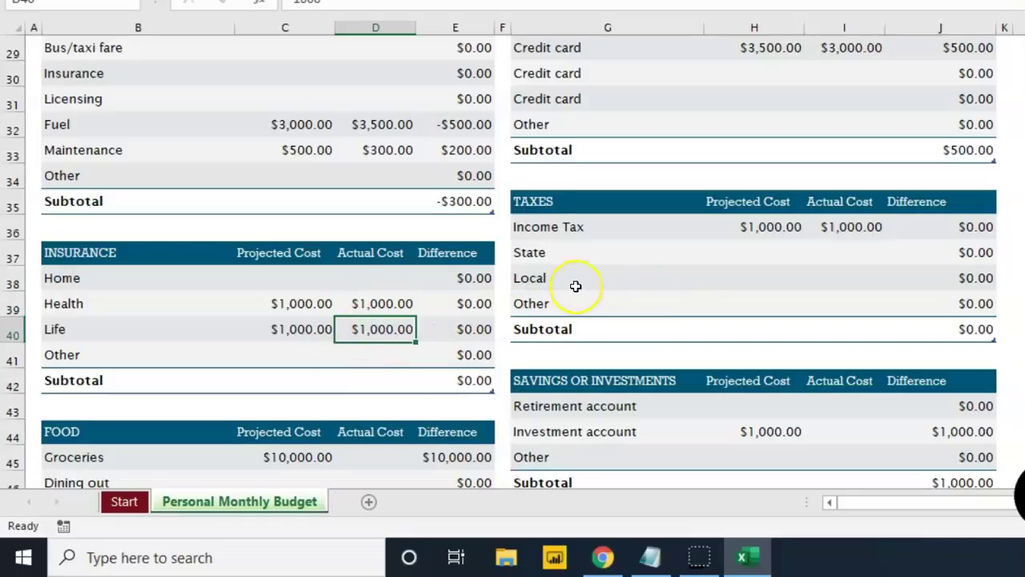
# - Enter actual costs of 1,000 for Investment account and 11,000 for Groceries
pyautogui.scroll(-1, 576, 286)
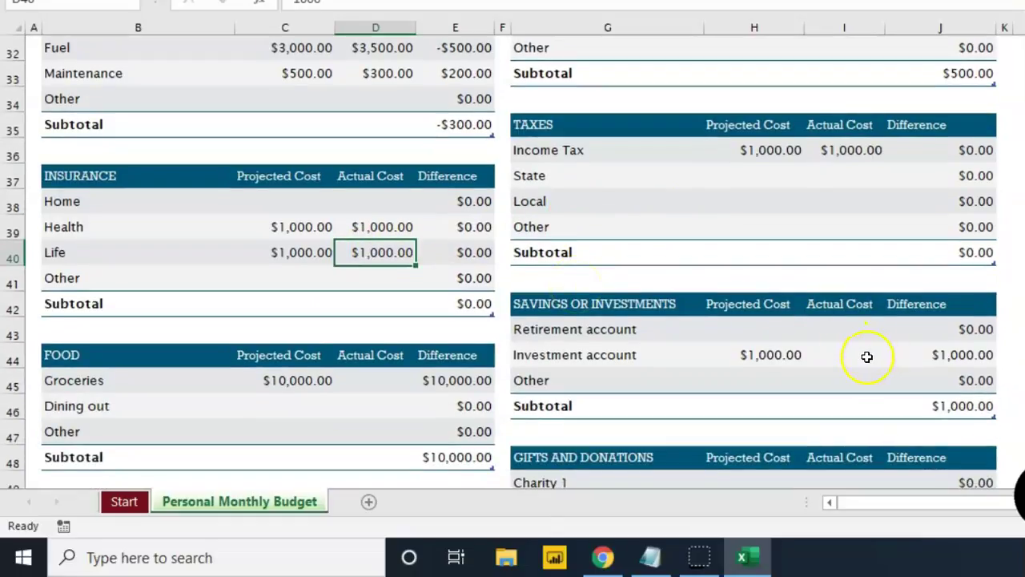
pyautogui.click(868, 357)
pyautogui.write('1000')
pyautogui.hotkey('ctrl', 'Return')
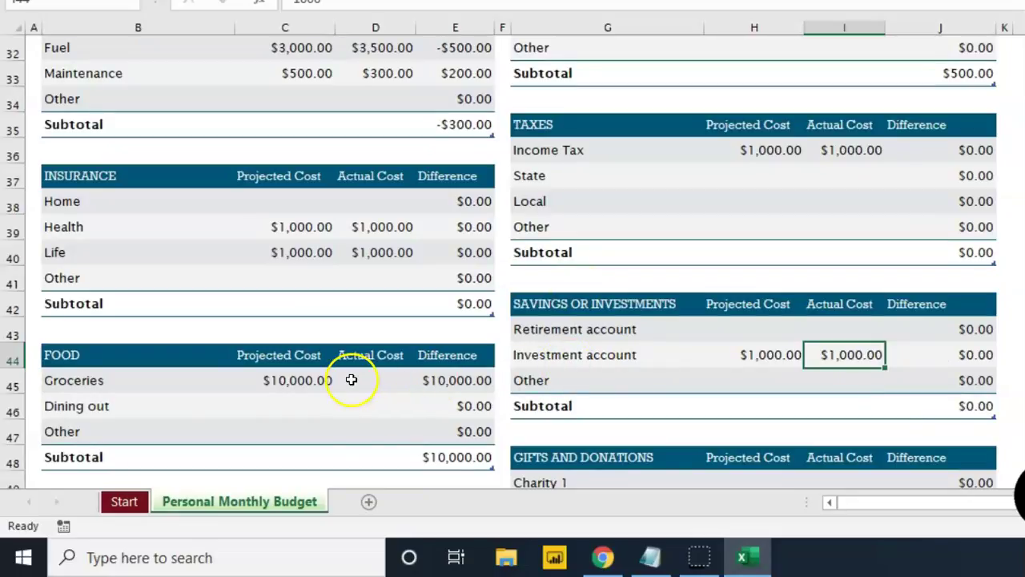
pyautogui.click(358, 380)
pyautogui.write('11000')
pyautogui.press('Return')
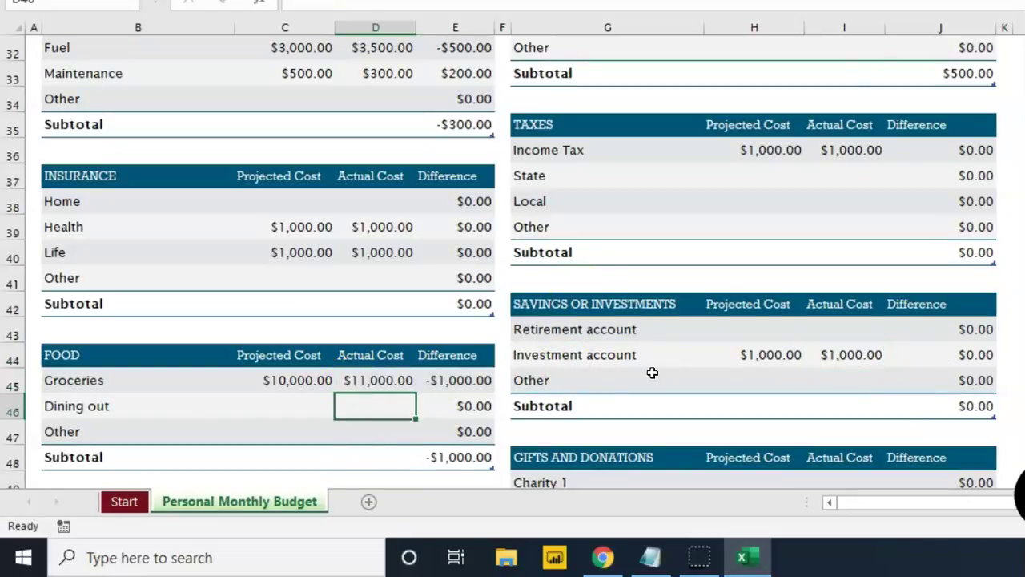
pyautogui.scroll(-4, 653, 373)
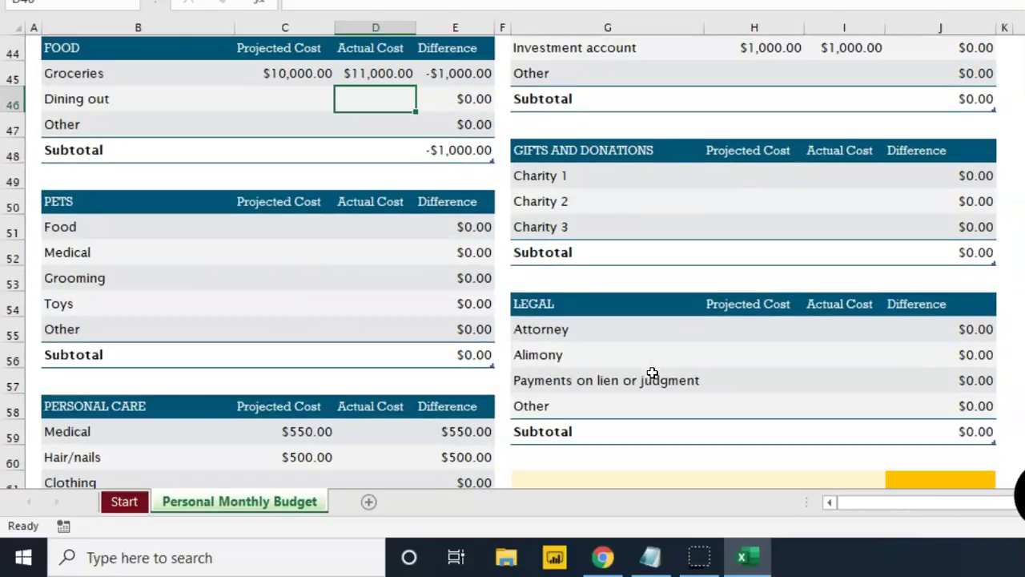
# - Enter Personal Care actual costs of 600 Medical, 400 Hair/nails and 1,100 Other
pyautogui.scroll(-3, 653, 372)
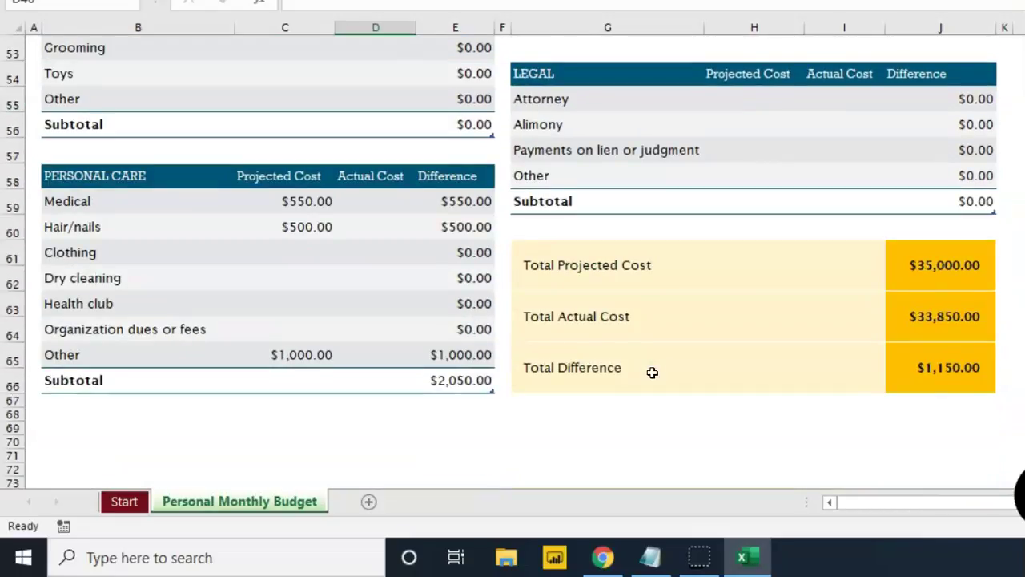
pyautogui.scroll(3, 653, 372)
pyautogui.scroll(-2, 653, 372)
pyautogui.scroll(-1, 653, 372)
pyautogui.click(376, 202)
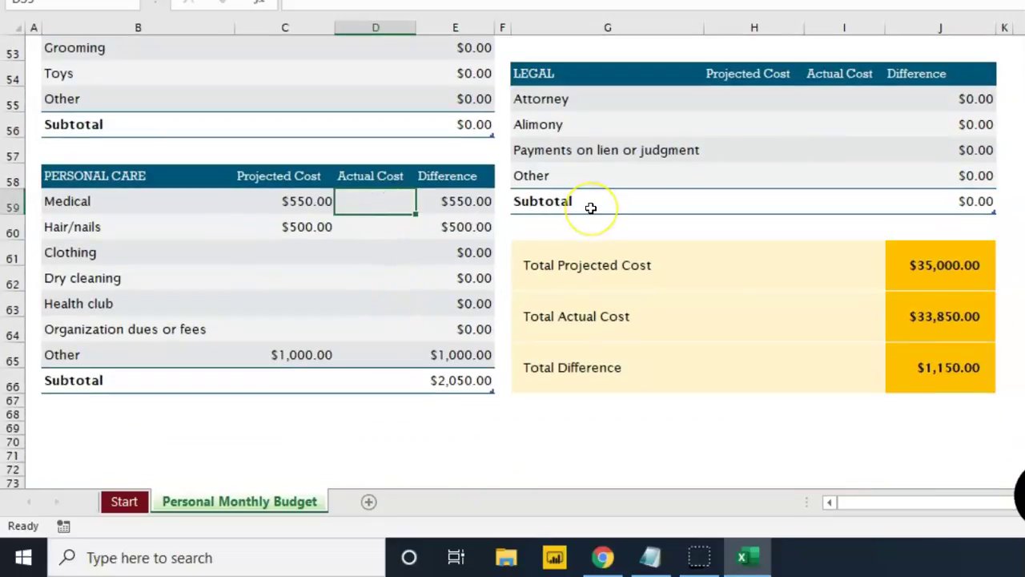
pyautogui.write('600')
pyautogui.press('Return')
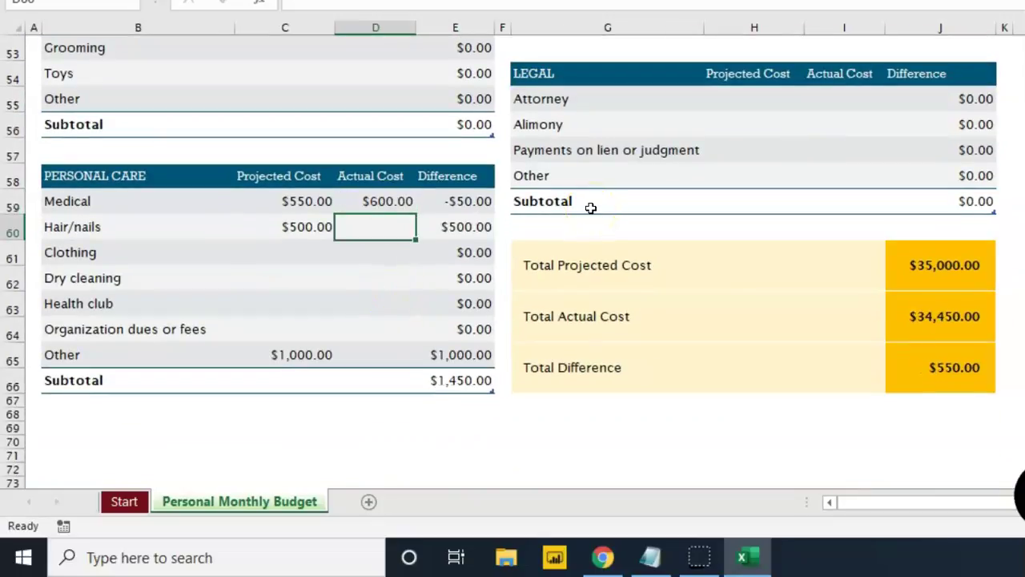
pyautogui.write('400')
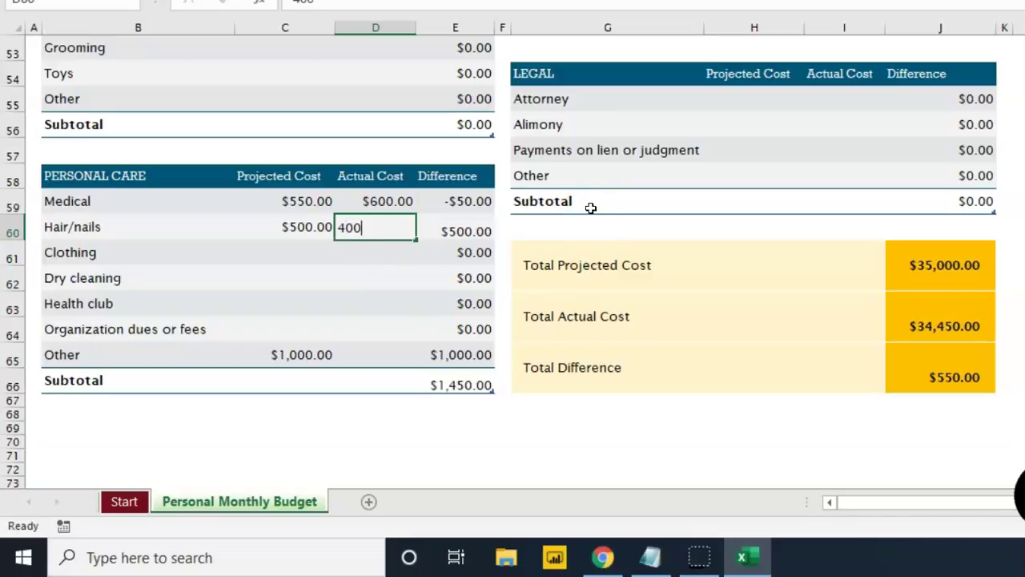
pyautogui.press('Return')
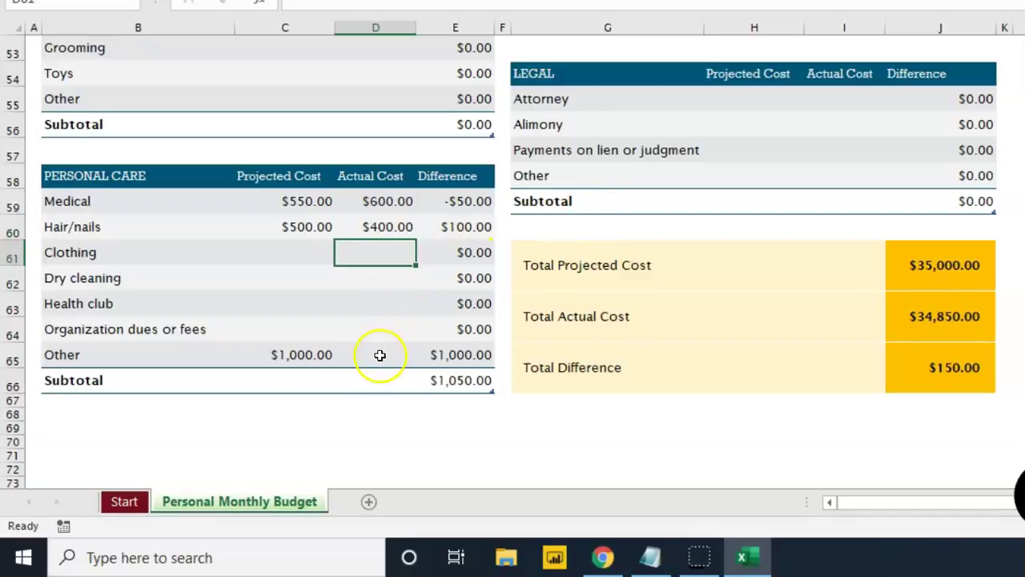
pyautogui.click(381, 352)
pyautogui.write('1,100')
pyautogui.press('Return')
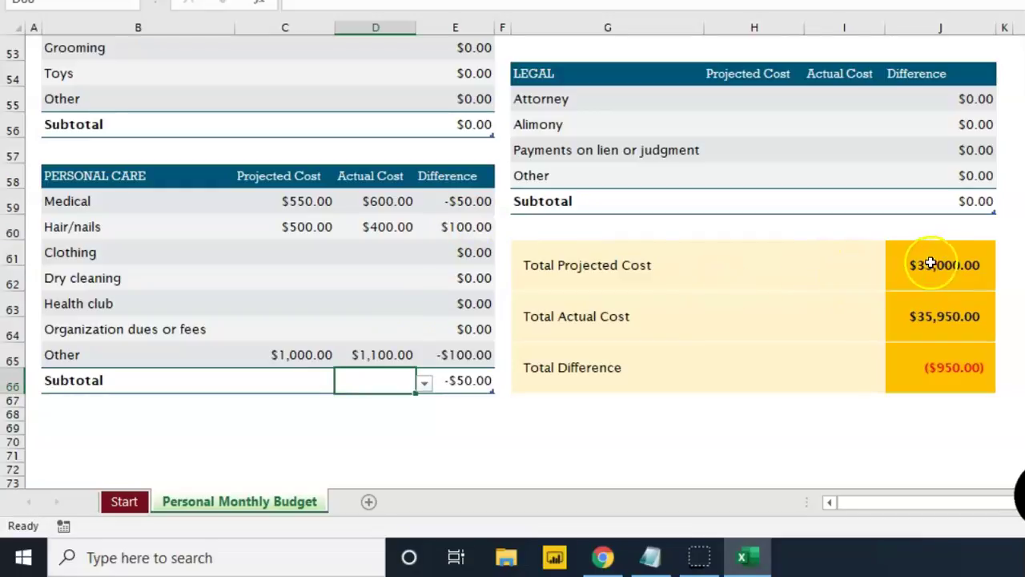
# - Check the Total Projected and Actual Cost formulas, then revise Other actual cost to 1,150
pyautogui.click(933, 265)
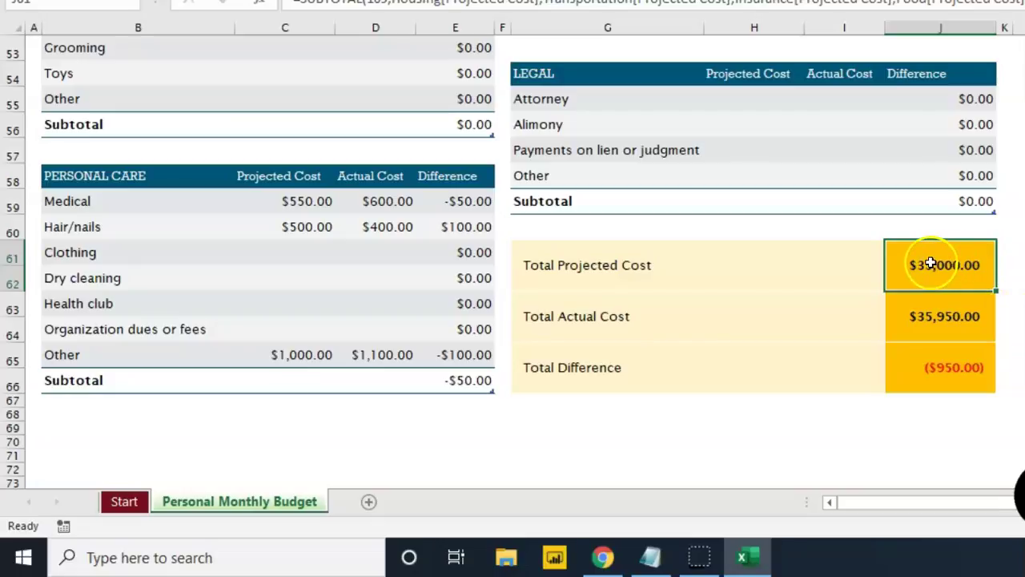
pyautogui.click(932, 312)
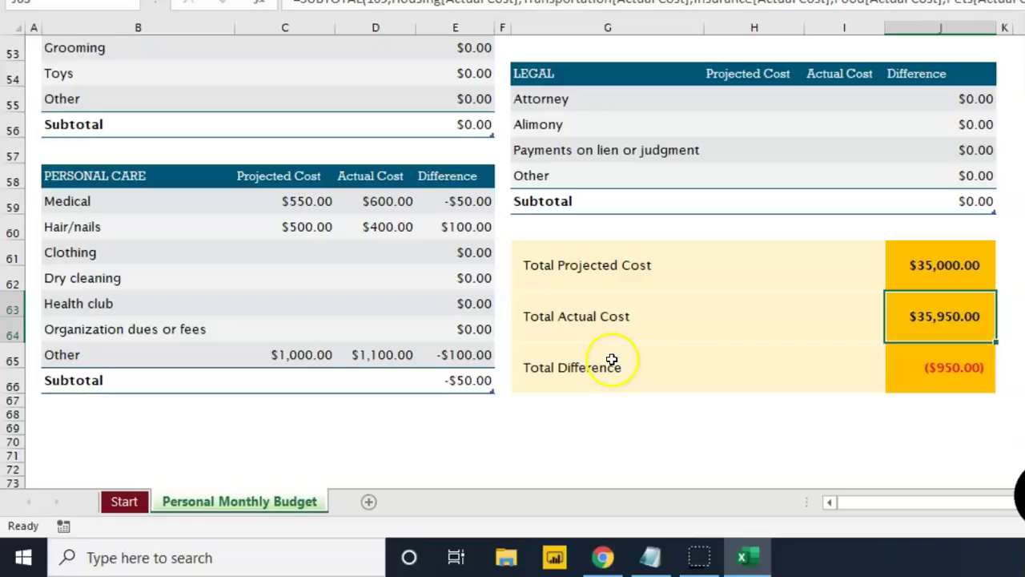
pyautogui.click(380, 354)
pyautogui.write('1150')
pyautogui.press('Return')
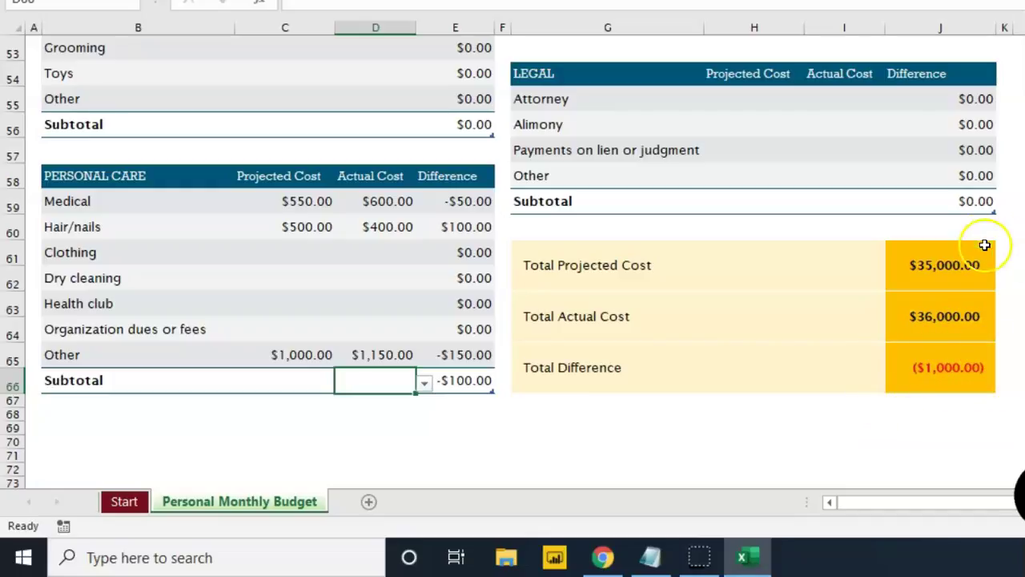
# - Bold the Actual Balance label and its amount across E6:H7 in the summary block
pyautogui.scroll(15, 512, 256)
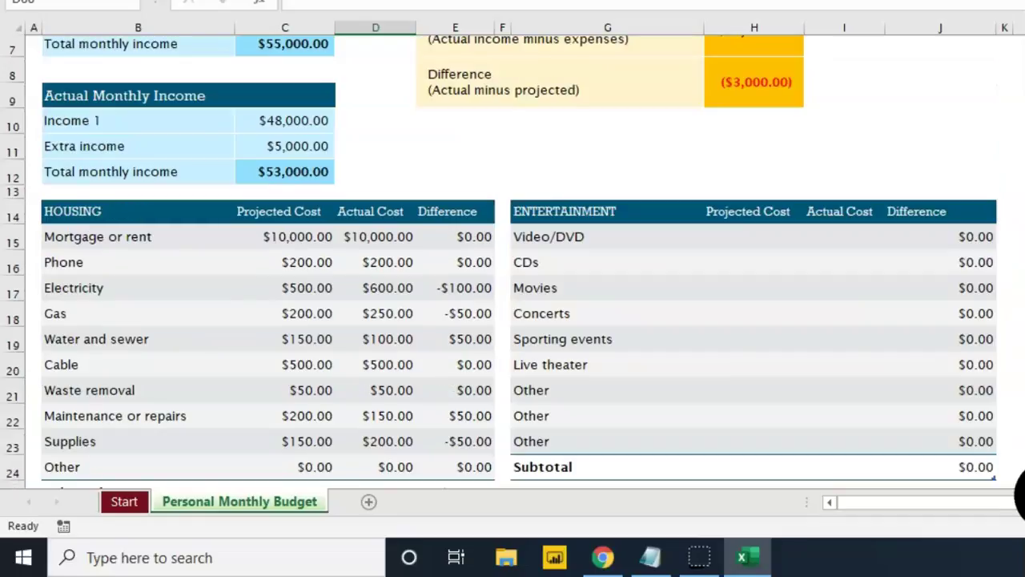
pyautogui.scroll(2, 513, 256)
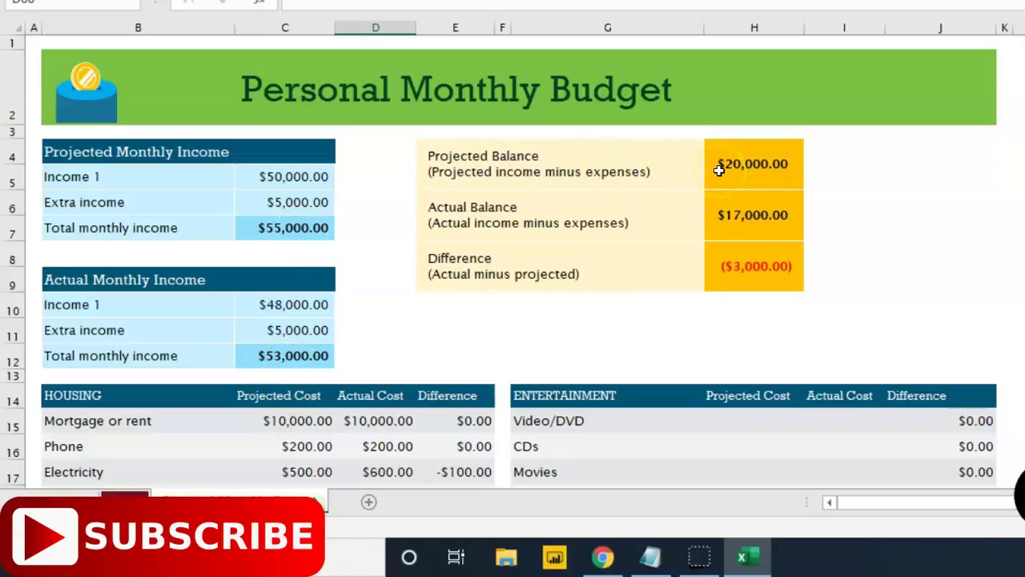
pyautogui.moveTo(481, 217); pyautogui.dragTo(791, 216)
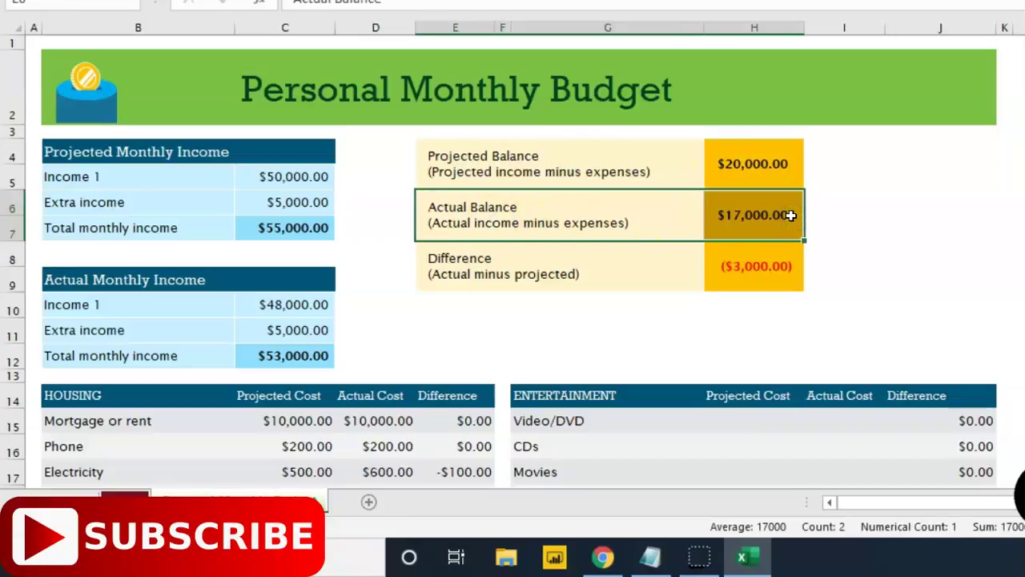
pyautogui.hotkey('ctrl', 'b')
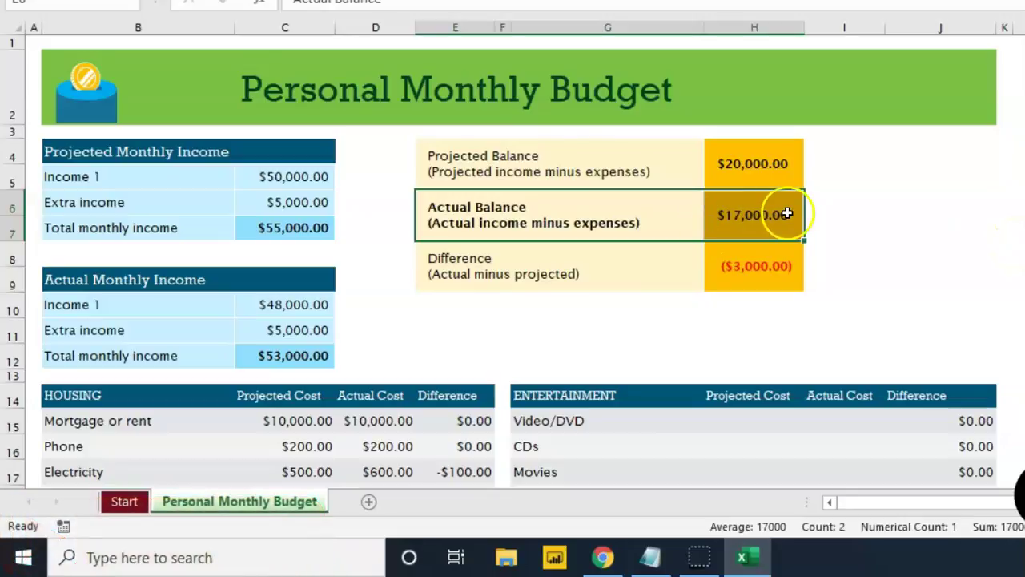
pyautogui.click(861, 237)
pyautogui.click(963, 234)
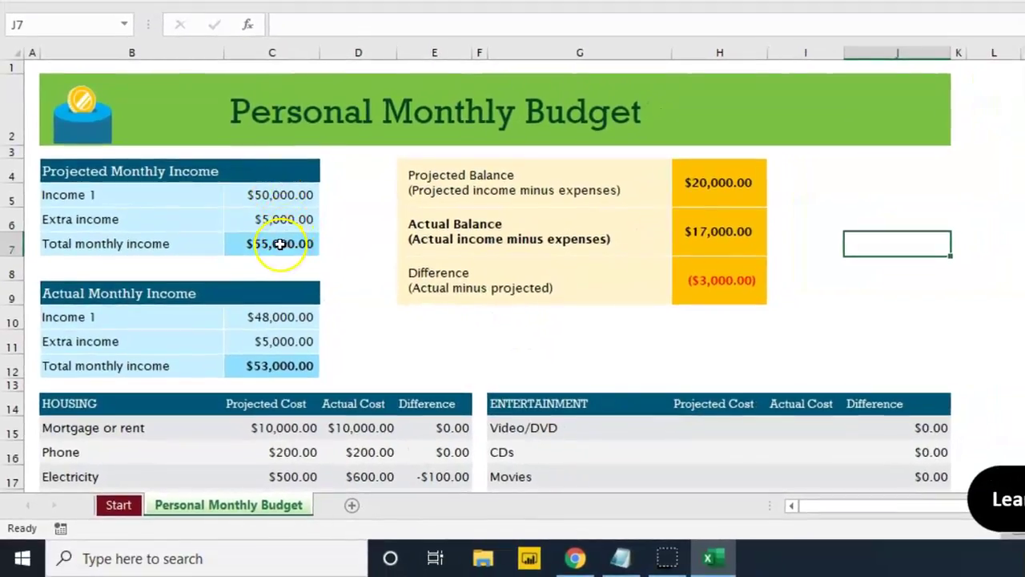
# - Inspect the projected and actual income totals and the H4 and H6 balance formulas
pyautogui.click(279, 244)
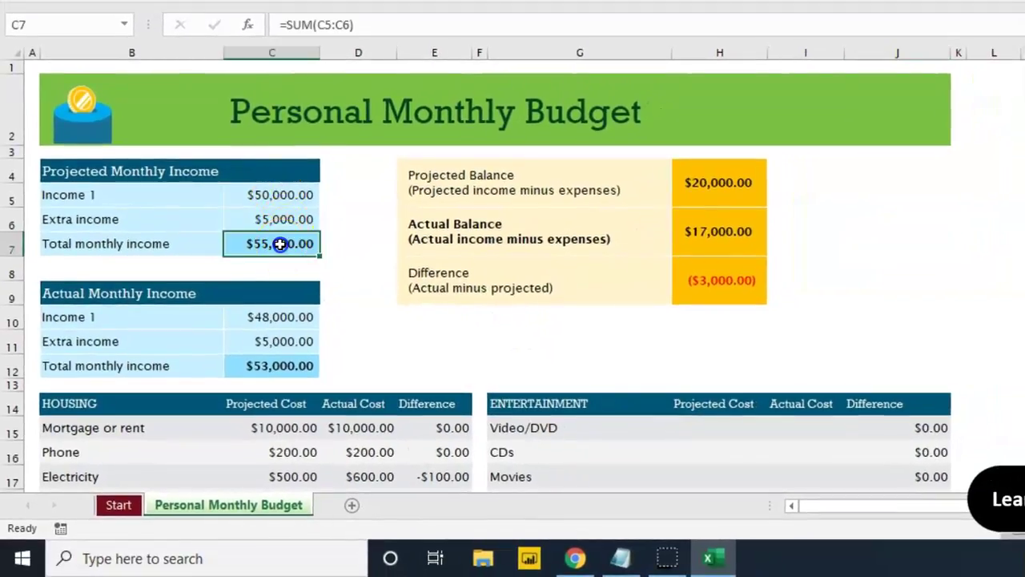
pyautogui.click(288, 363)
pyautogui.click(710, 184)
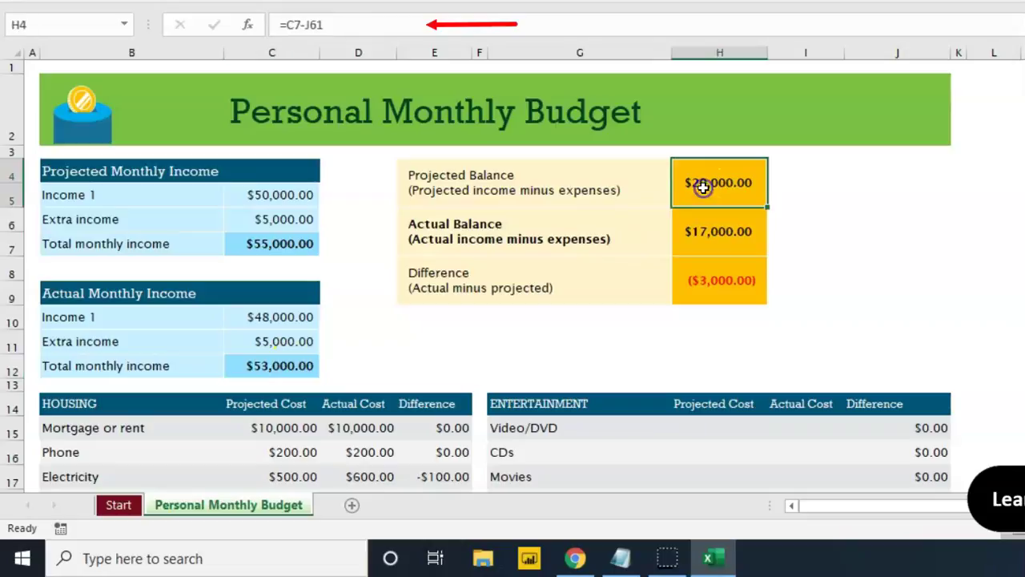
pyautogui.click(719, 231)
pyautogui.click(928, 237)
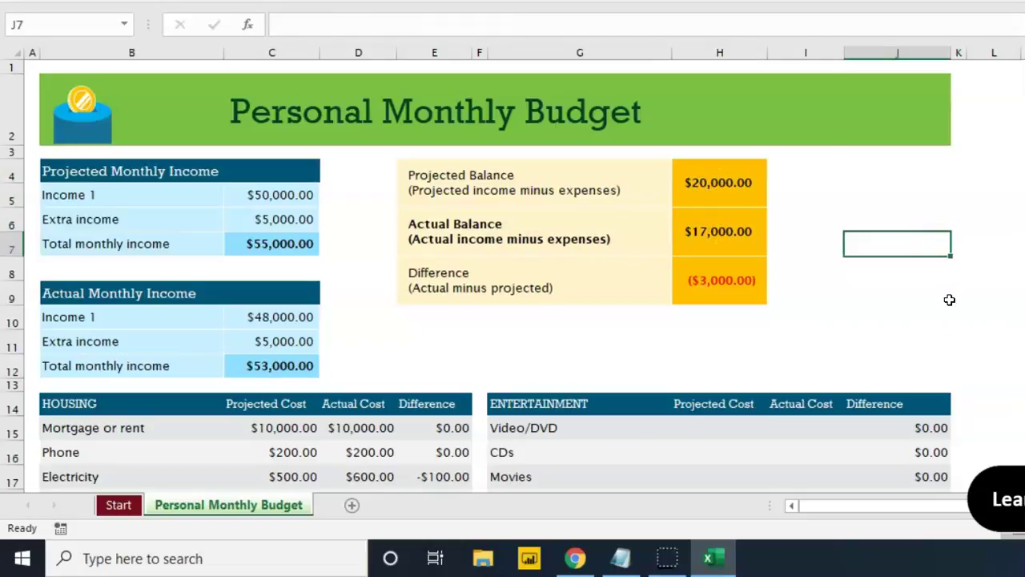
pyautogui.press('F5')
# - Use Go To Special to select number constants only, excluding text, logicals and errors
pyautogui.click(622, 253)
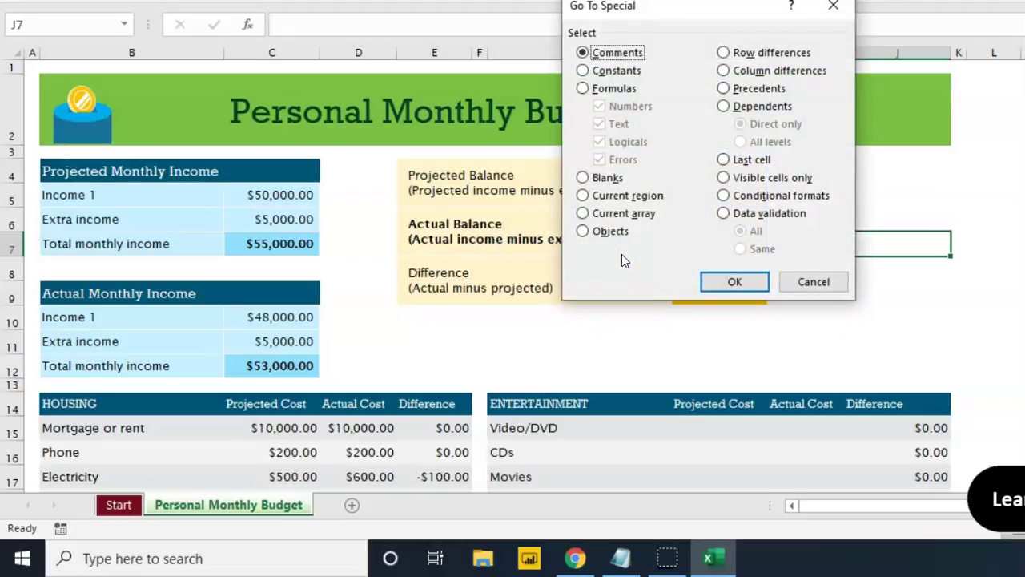
pyautogui.click(583, 72)
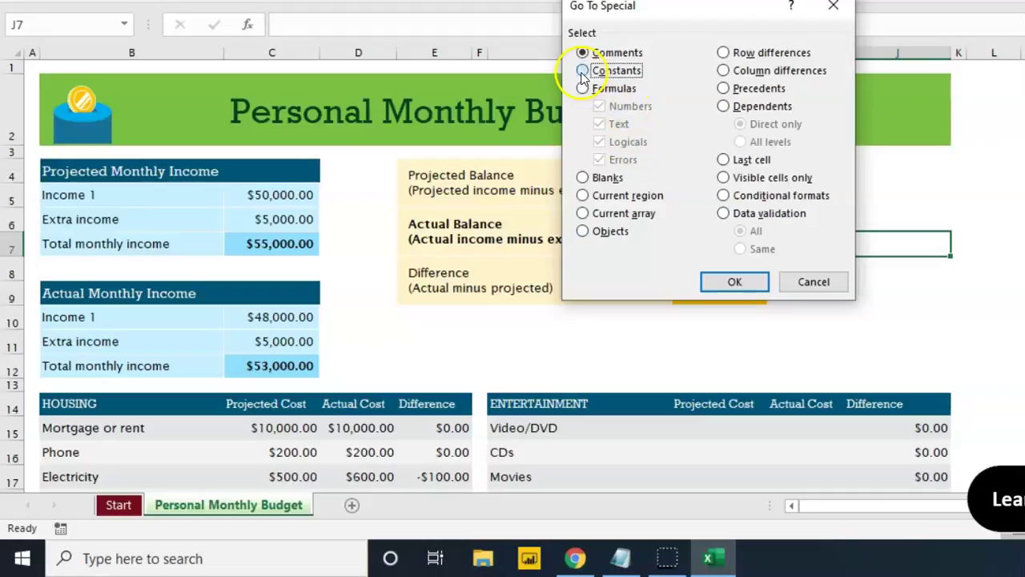
pyautogui.click(599, 125)
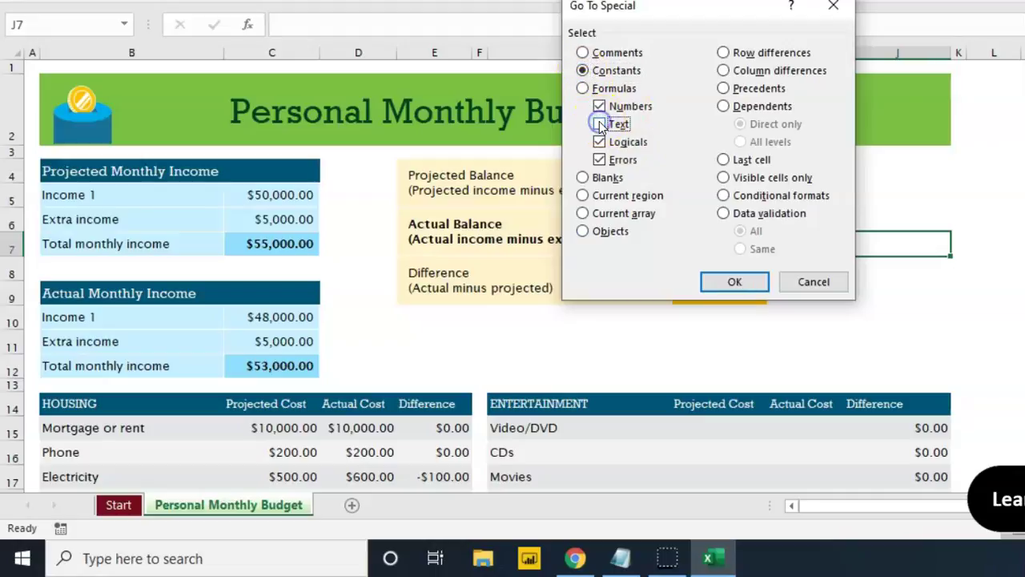
pyautogui.click(599, 142)
pyautogui.click(599, 160)
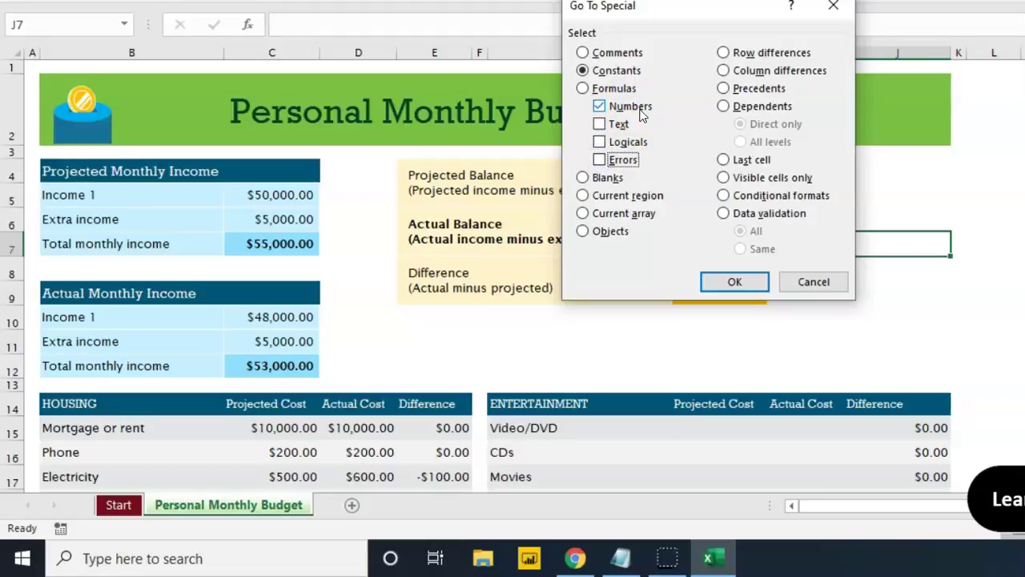
pyautogui.click(721, 286)
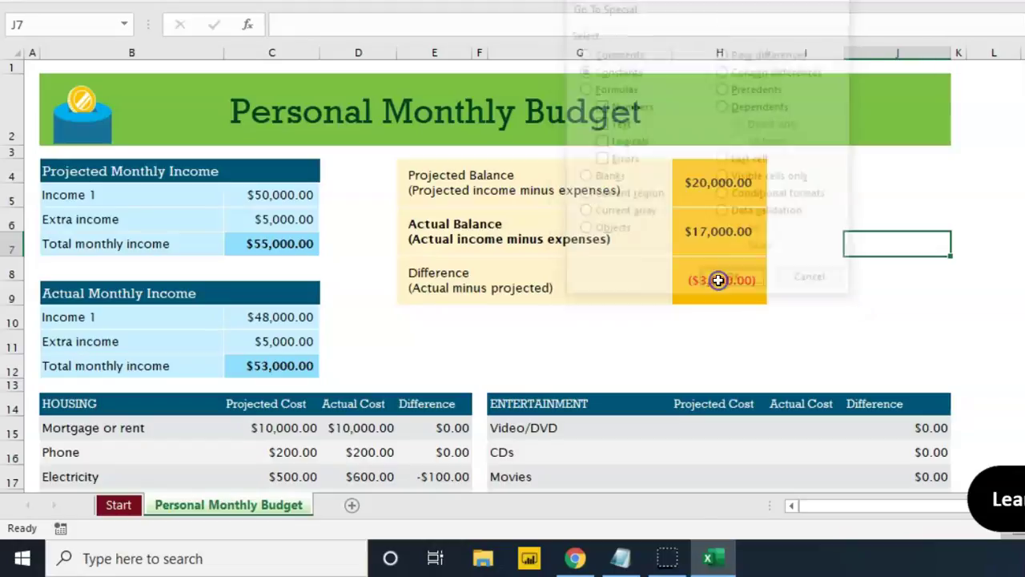
pyautogui.scroll(-1, 481, 276)
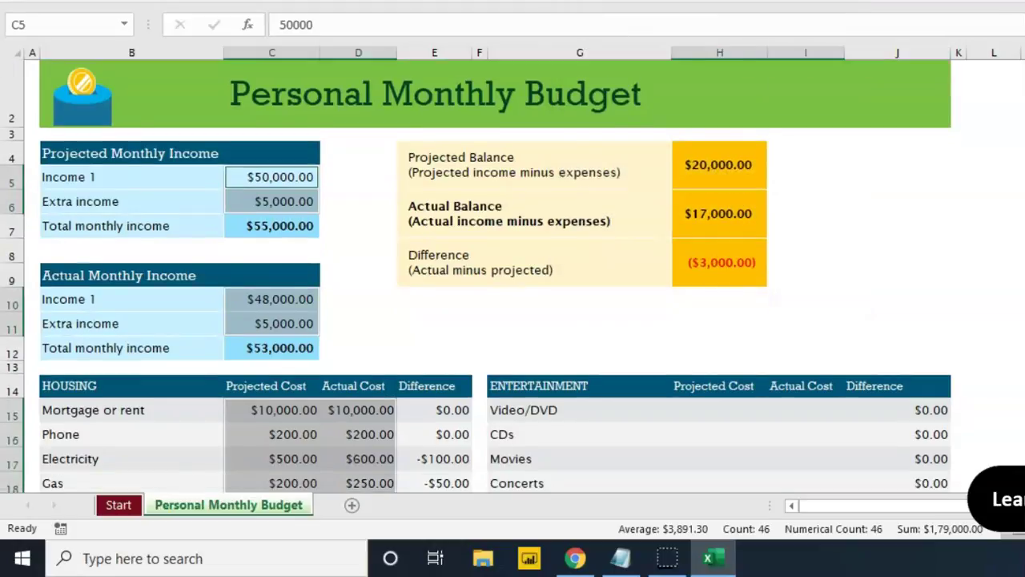
pyautogui.scroll(-3, 481, 276)
pyautogui.scroll(-2, 481, 276)
pyautogui.scroll(-3, 480, 277)
pyautogui.scroll(-1, 481, 277)
pyautogui.scroll(-2, 481, 277)
pyautogui.scroll(-1, 481, 277)
pyautogui.scroll(-3, 481, 277)
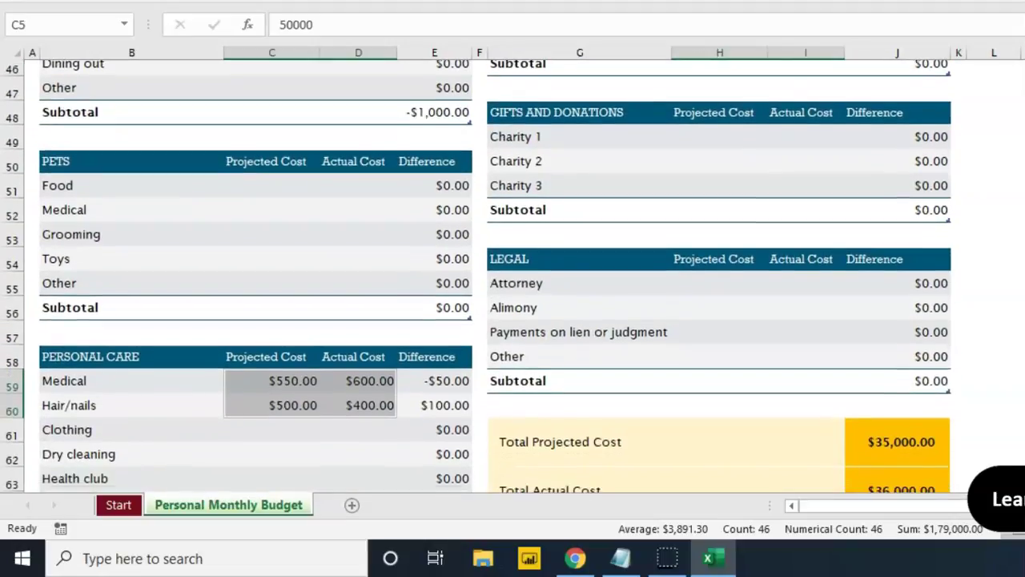
pyautogui.scroll(10, 481, 276)
pyautogui.scroll(3, 481, 277)
pyautogui.scroll(1, 480, 276)
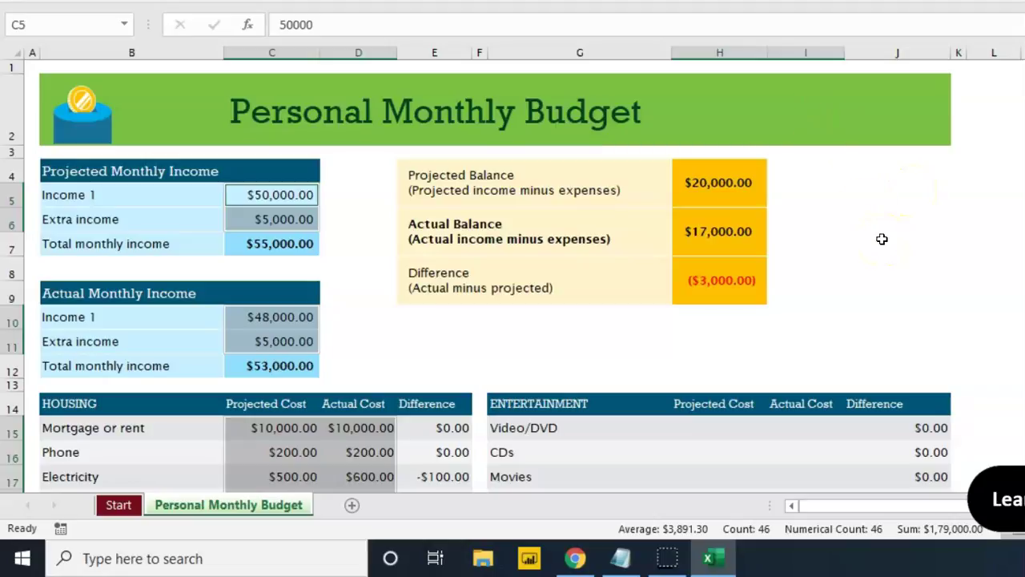
# - Format the selected constant cells as Currency with the ₹ rupee symbol
pyautogui.hotkey('ctrl', '1')
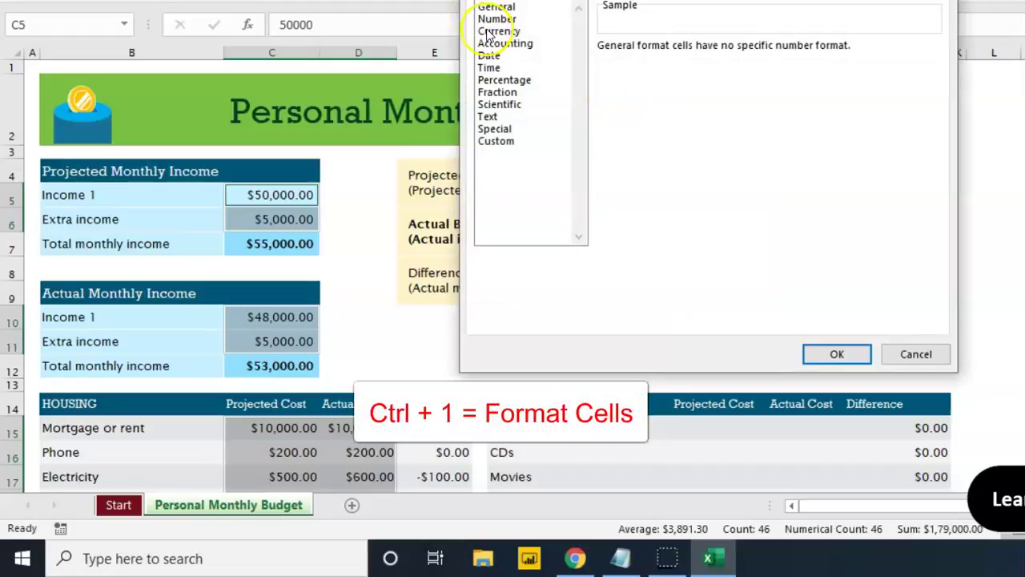
pyautogui.click(487, 32)
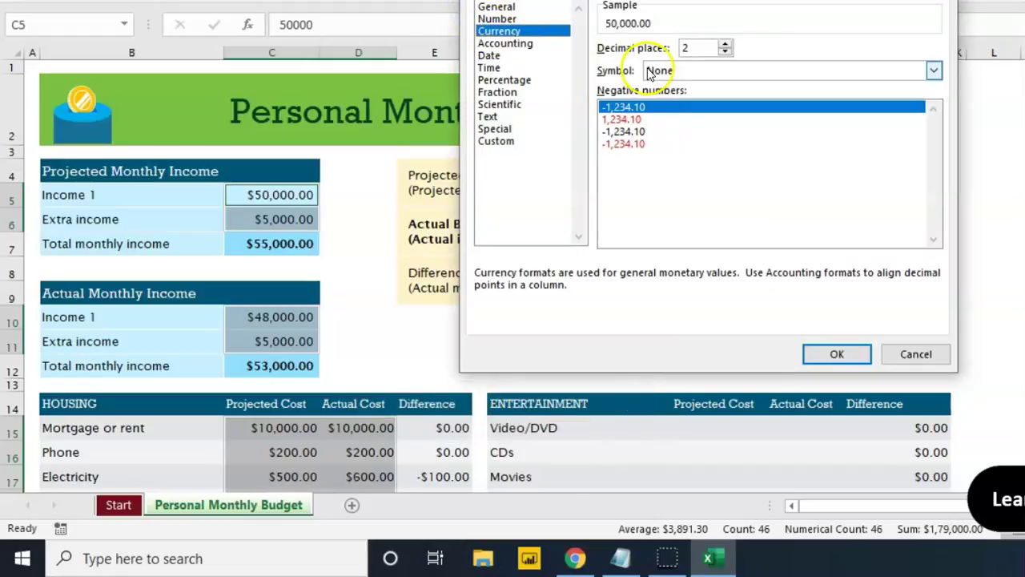
pyautogui.click(682, 72)
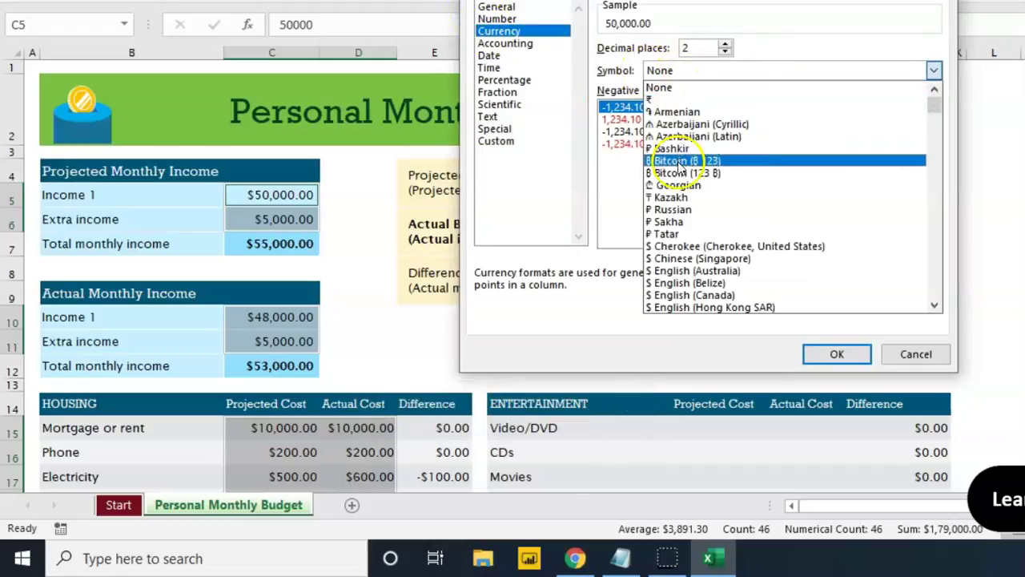
pyautogui.click(694, 101)
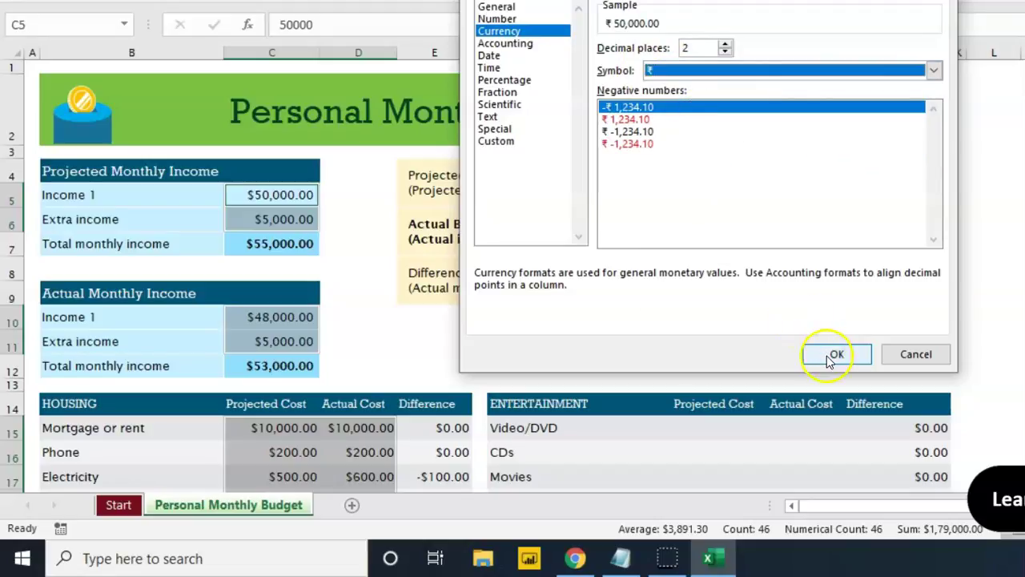
pyautogui.click(833, 354)
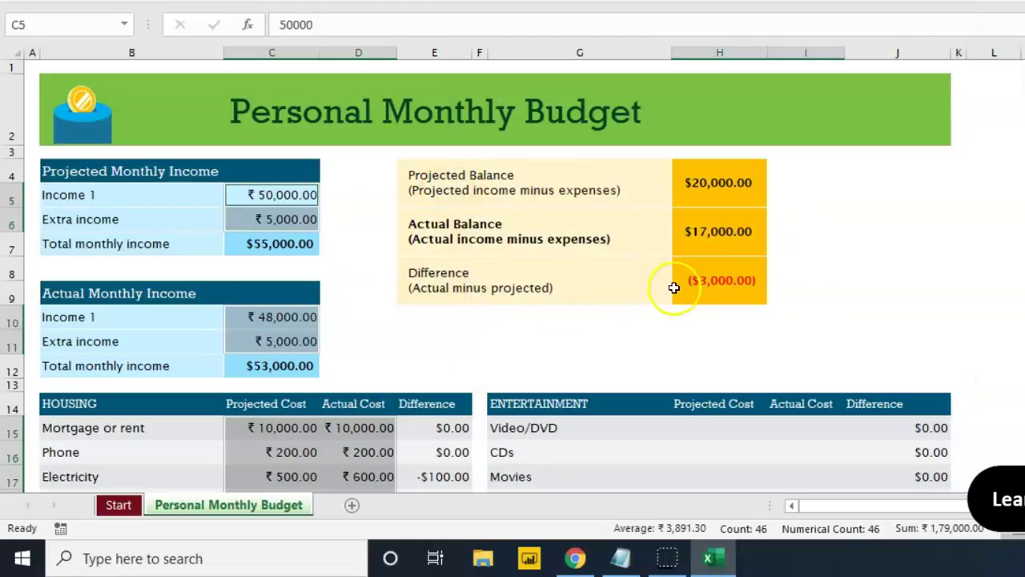
# - Check the H8 difference and H6 actual balance formulas, which still show dollars
pyautogui.click(747, 287)
pyautogui.click(735, 234)
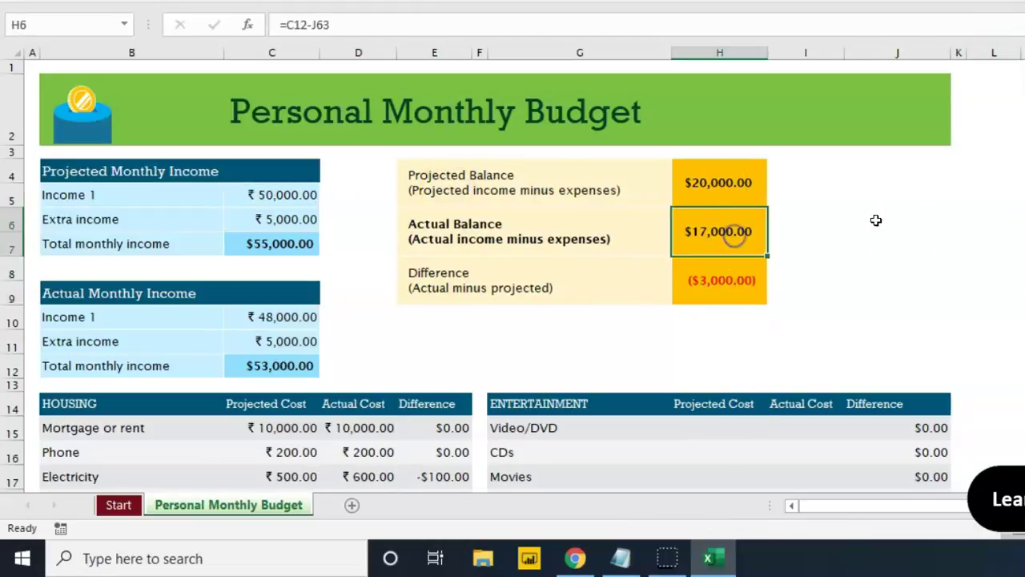
pyautogui.click(906, 227)
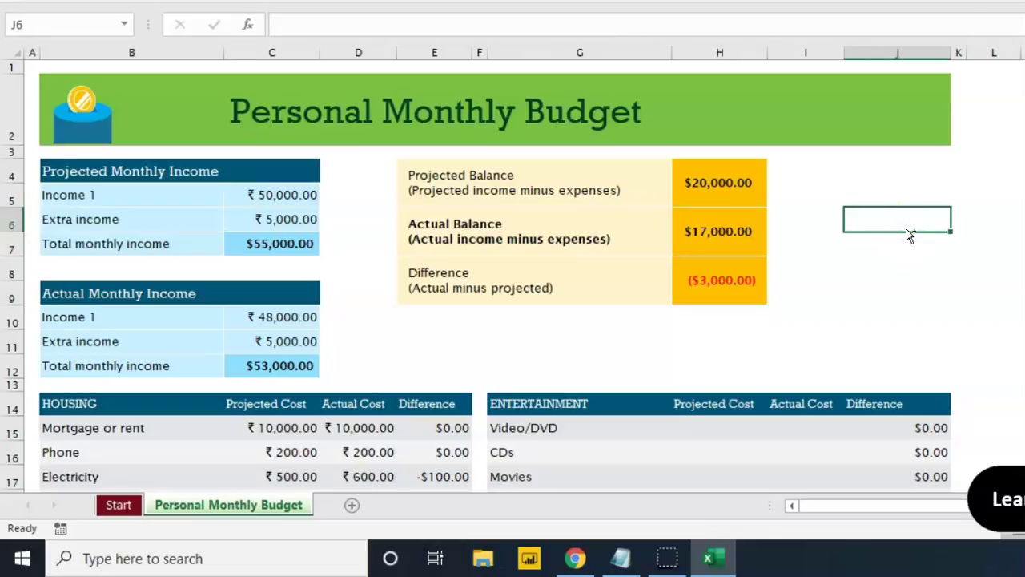
pyautogui.press('F5')
# - Use Go To Special to select formula cells, excluding text and error results
pyautogui.click(629, 254)
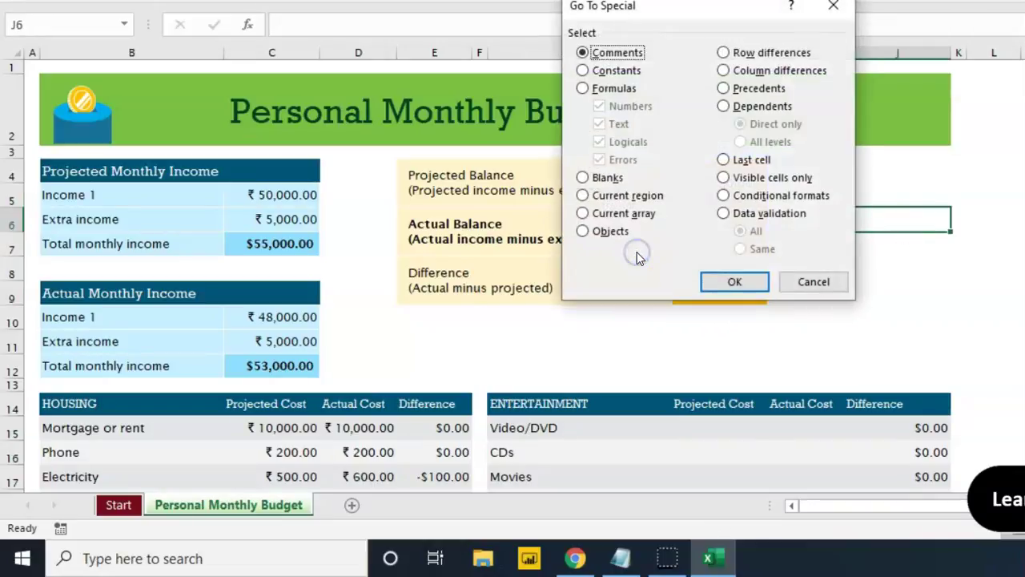
pyautogui.click(583, 89)
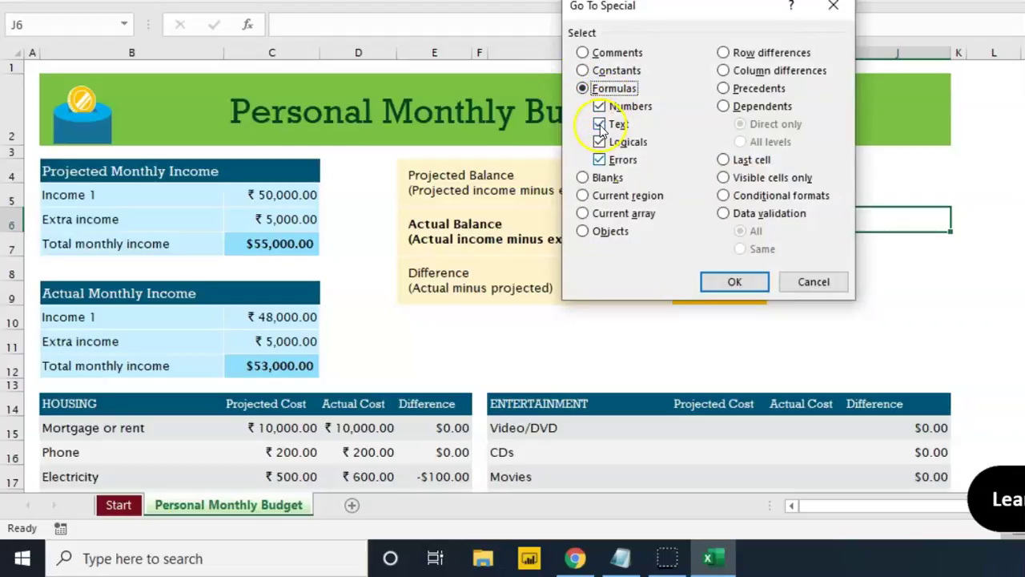
pyautogui.click(600, 125)
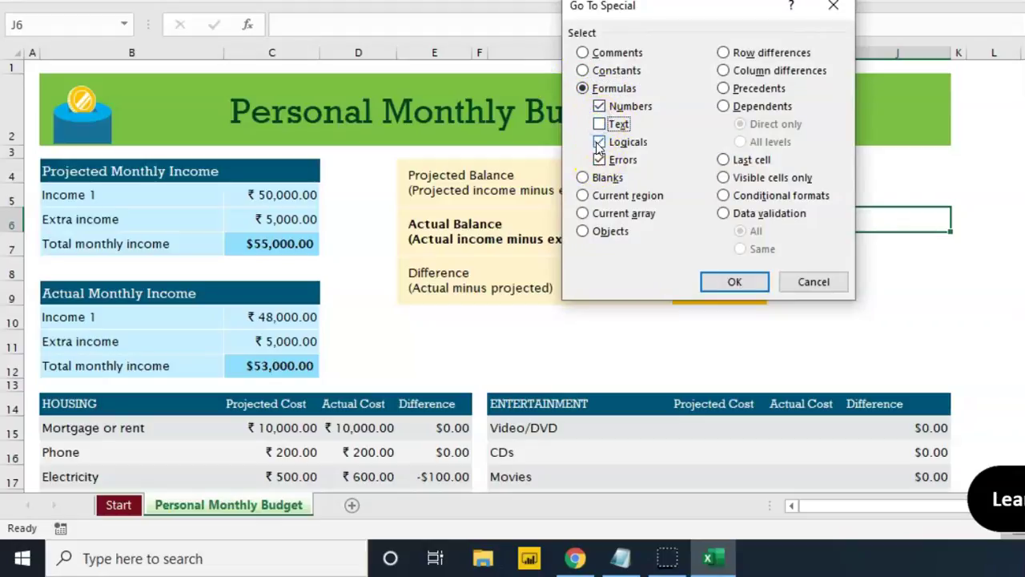
pyautogui.click(599, 160)
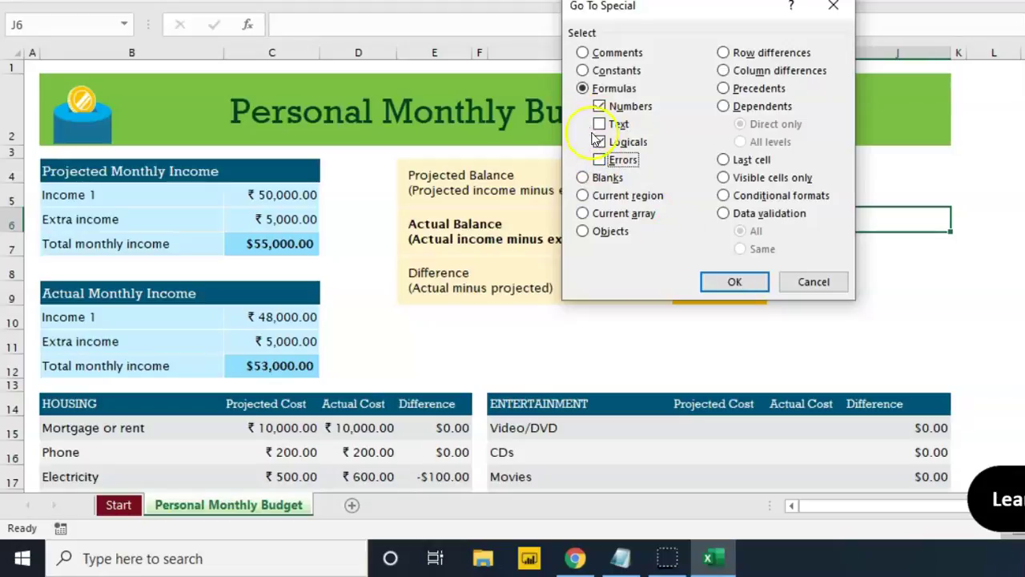
pyautogui.click(734, 284)
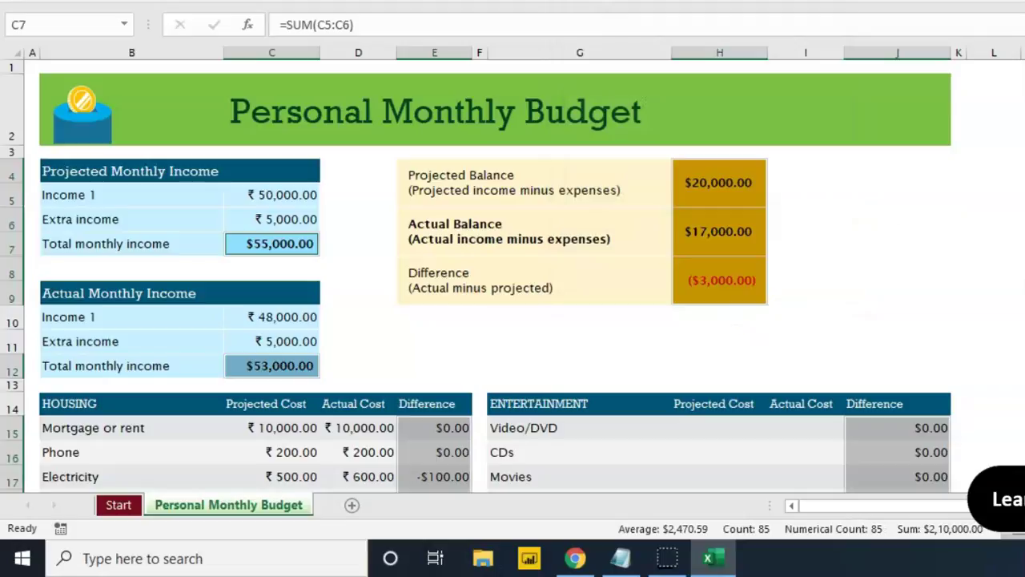
pyautogui.scroll(-3, 476, 275)
pyautogui.scroll(-3, 475, 276)
pyautogui.scroll(-3, 475, 275)
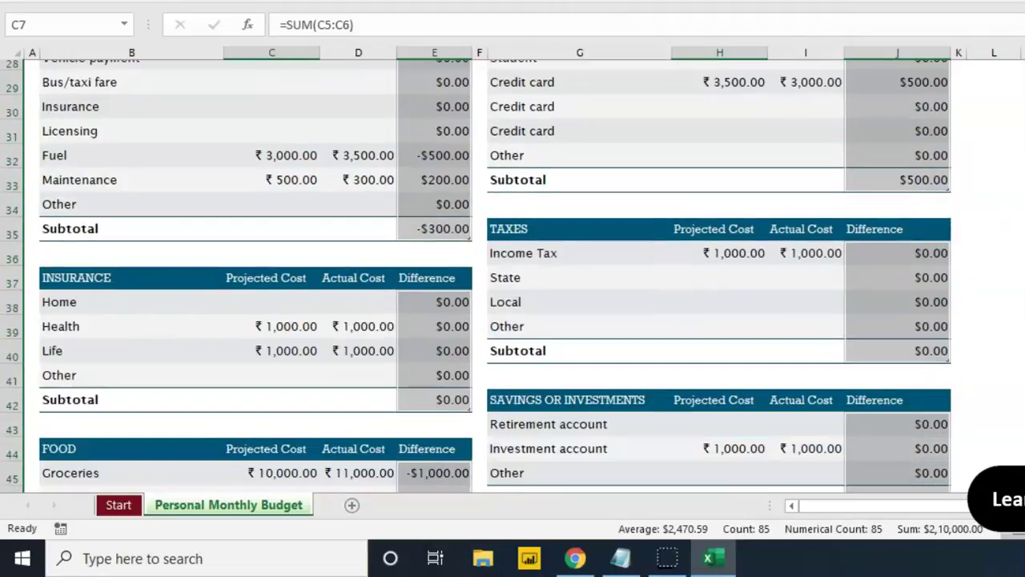
pyautogui.scroll(-3, 475, 276)
pyautogui.scroll(-1, 475, 275)
pyautogui.scroll(-4, 476, 276)
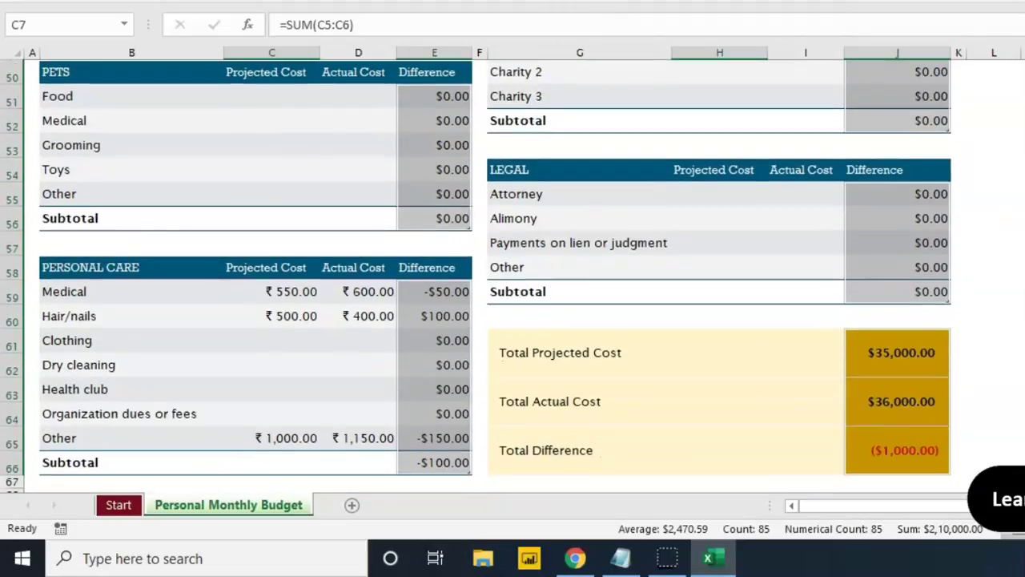
pyautogui.scroll(9, 476, 276)
pyautogui.scroll(6, 476, 275)
pyautogui.scroll(2, 476, 275)
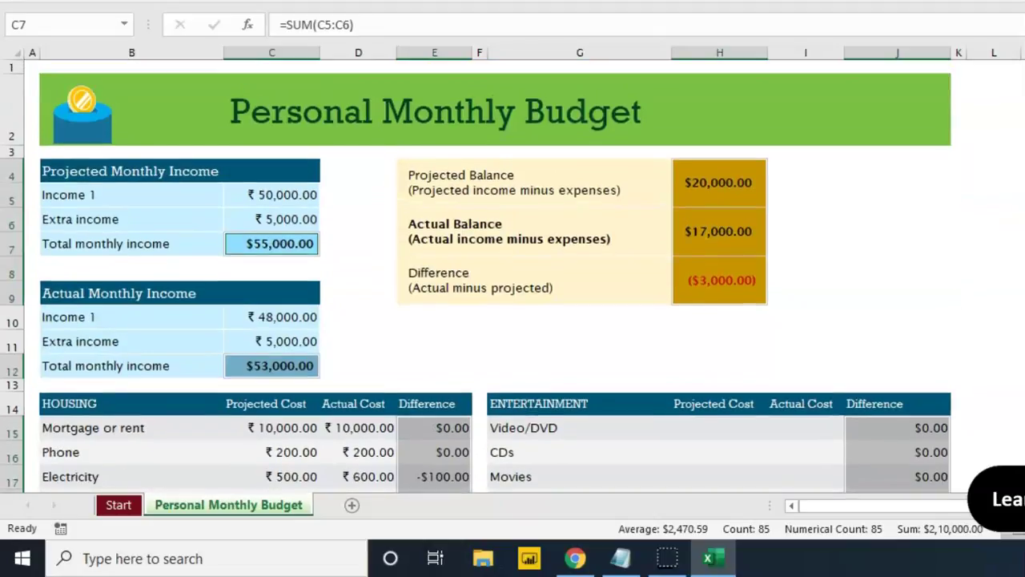
# - Format the selected formula cells as Currency with the ₹ rupee symbol
pyautogui.hotkey('ctrl', '1')
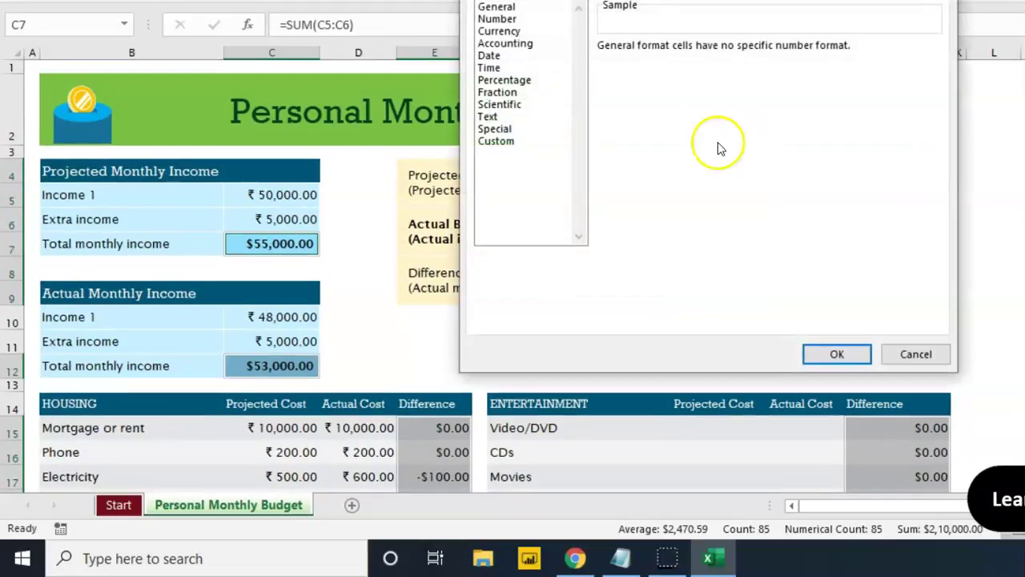
pyautogui.click(507, 31)
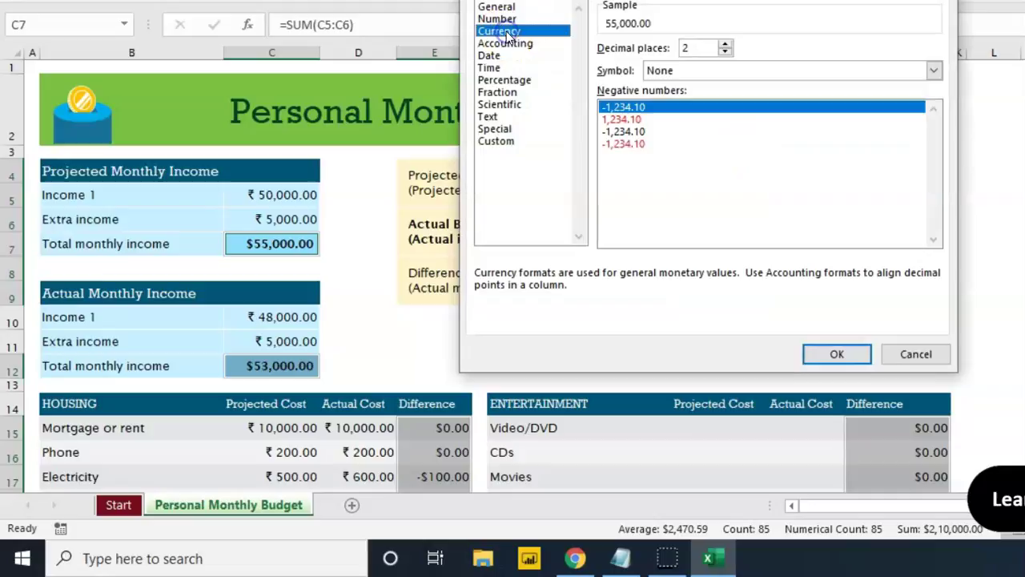
pyautogui.click(671, 70)
pyautogui.click(661, 99)
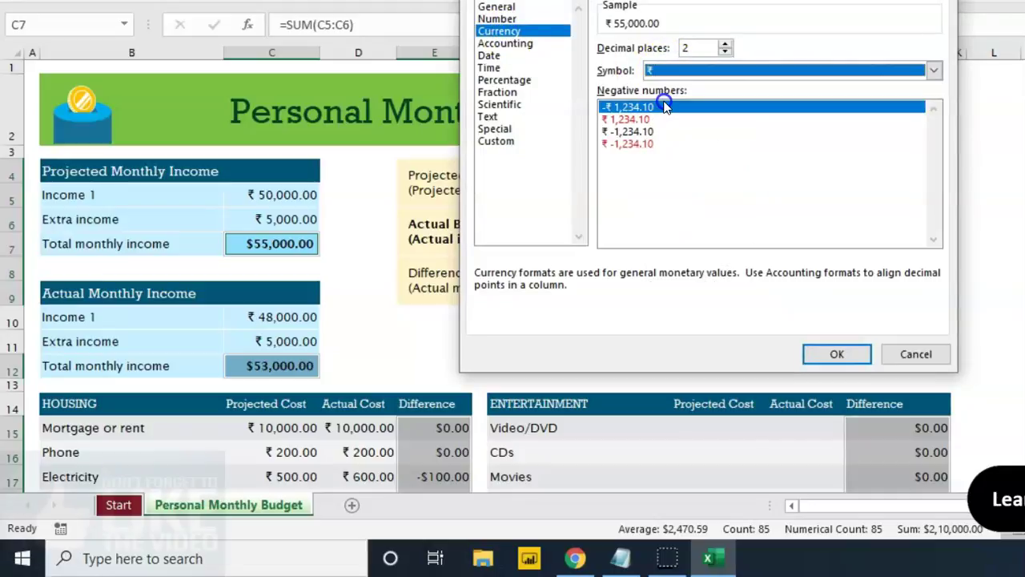
pyautogui.click(812, 361)
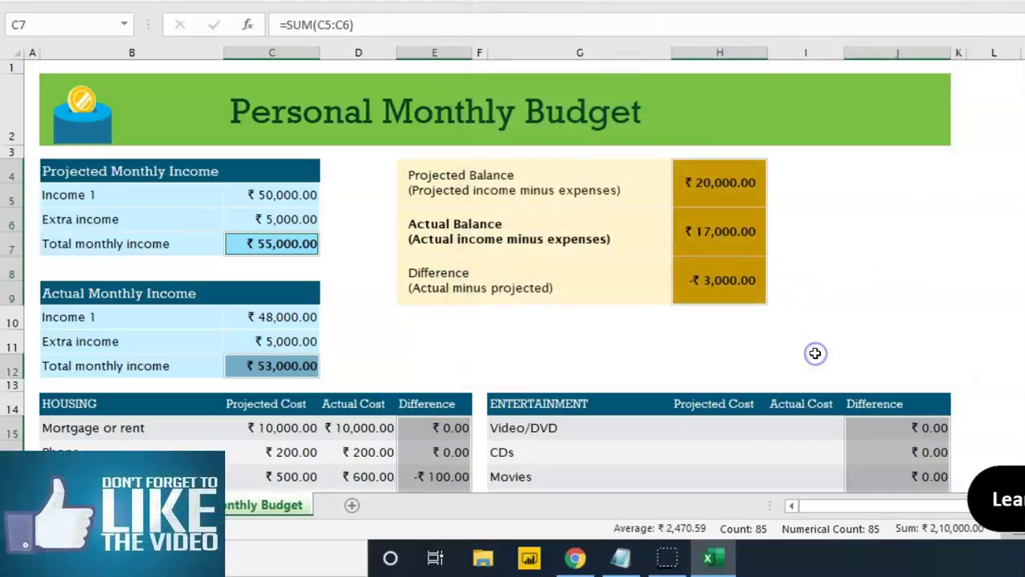
# - Select cell I6 beside the balance figures and bring up the Insert ribbon
pyautogui.click(870, 293)
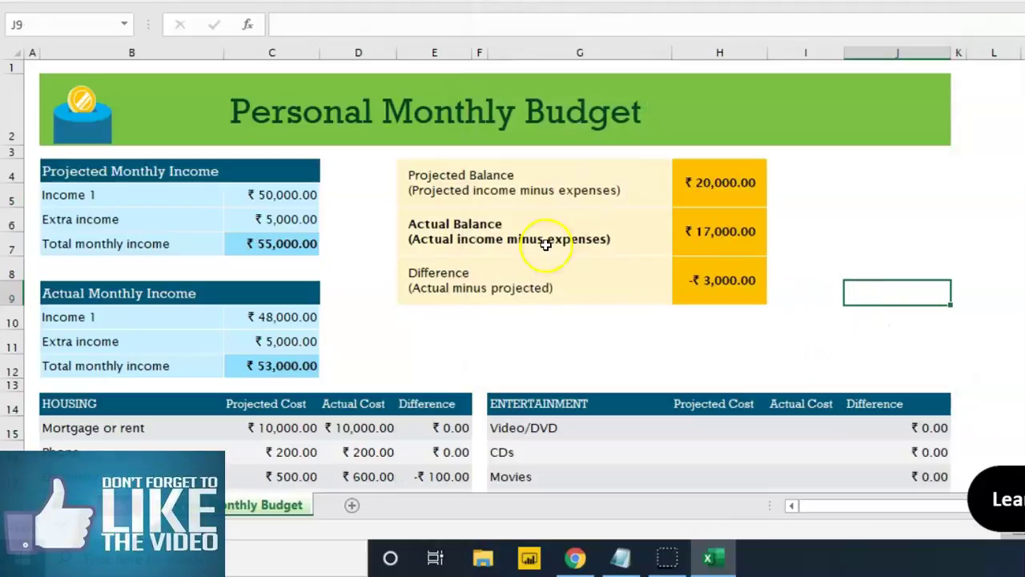
pyautogui.click(787, 230)
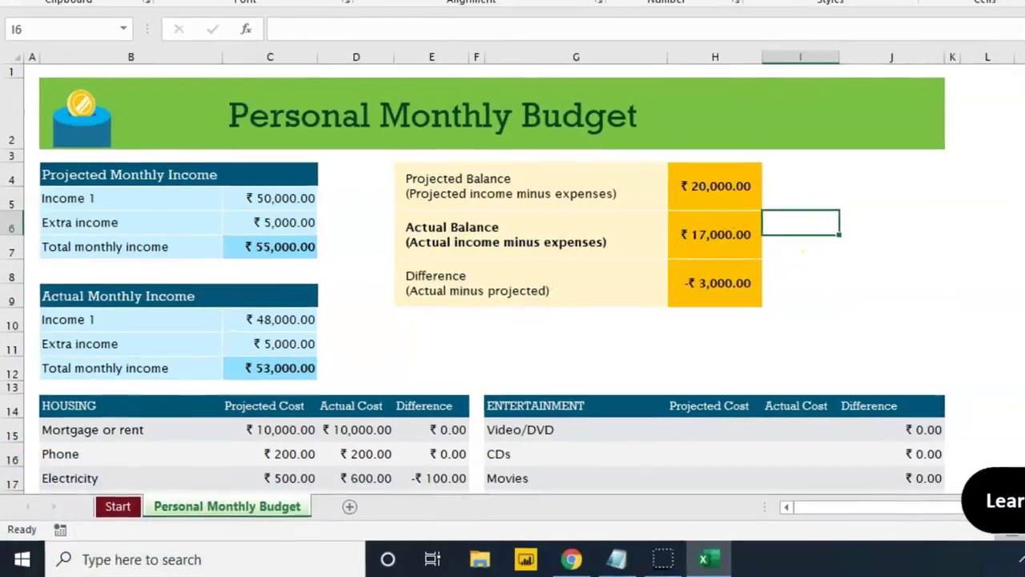
pyautogui.click(110, 38)
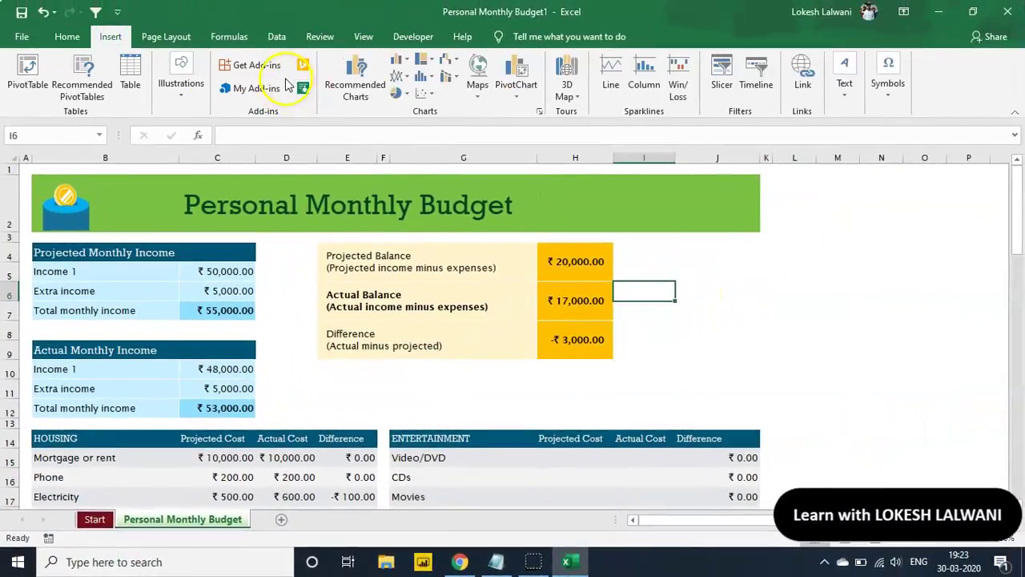
# - Draw a Left Arrow block shape beside the ₹17,000.00 actual balance in H6
pyautogui.click(179, 85)
pyautogui.click(242, 146)
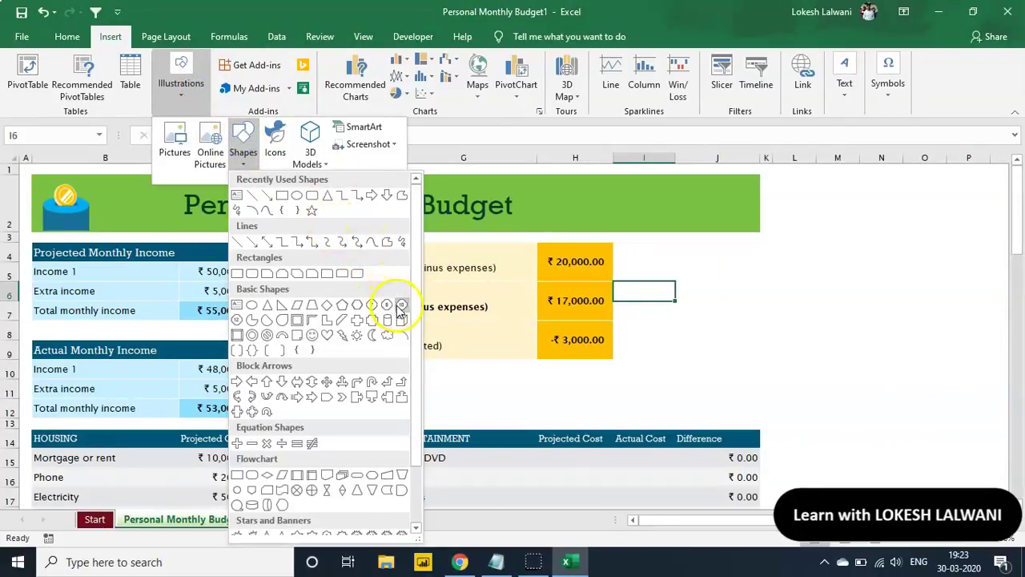
pyautogui.click(255, 386)
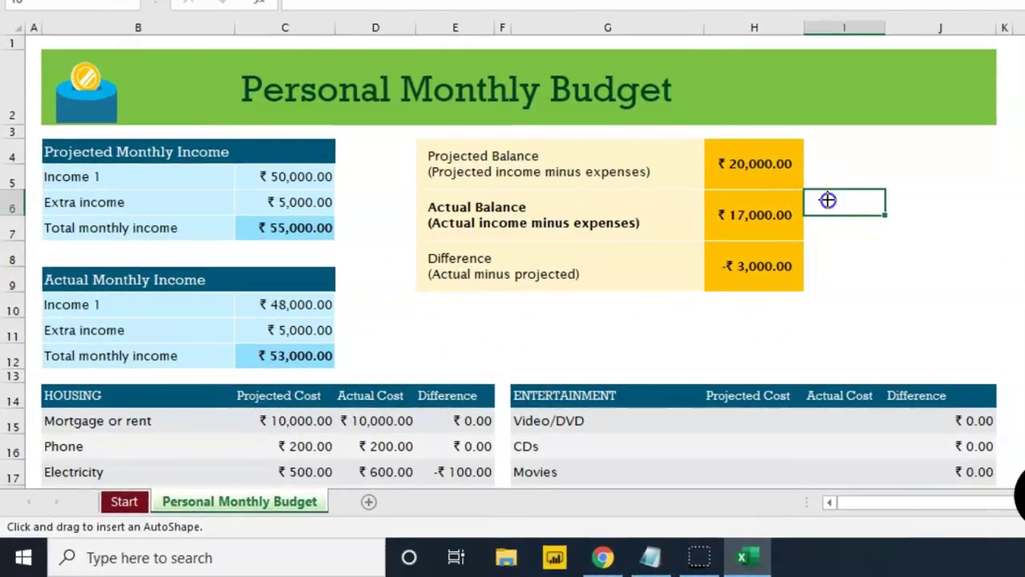
pyautogui.moveTo(814, 200)
pyautogui.mouseDown()
pyautogui.moveTo(958, 245)
pyautogui.moveTo(931, 232)
pyautogui.mouseUp()
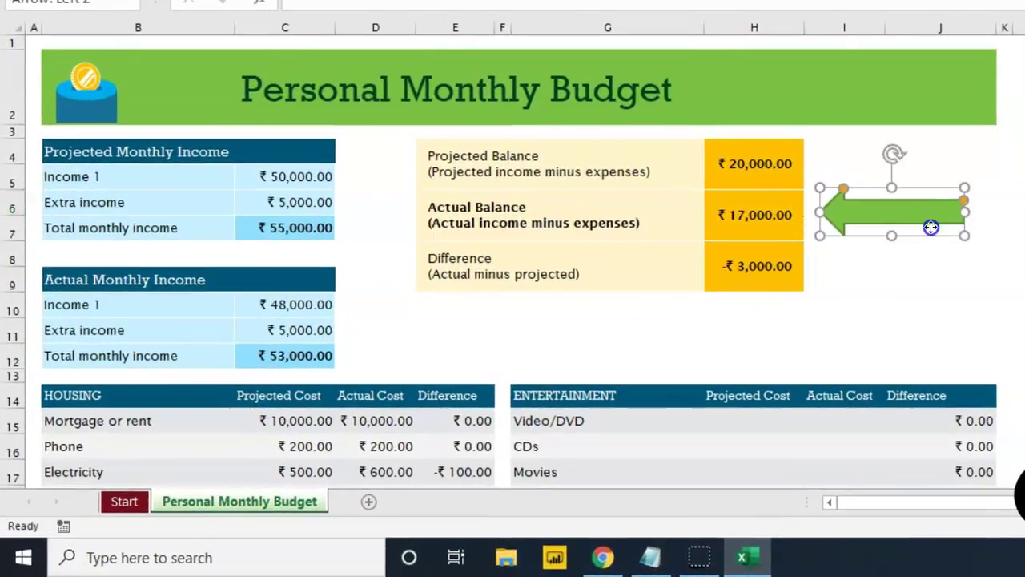
pyautogui.press('Escape')
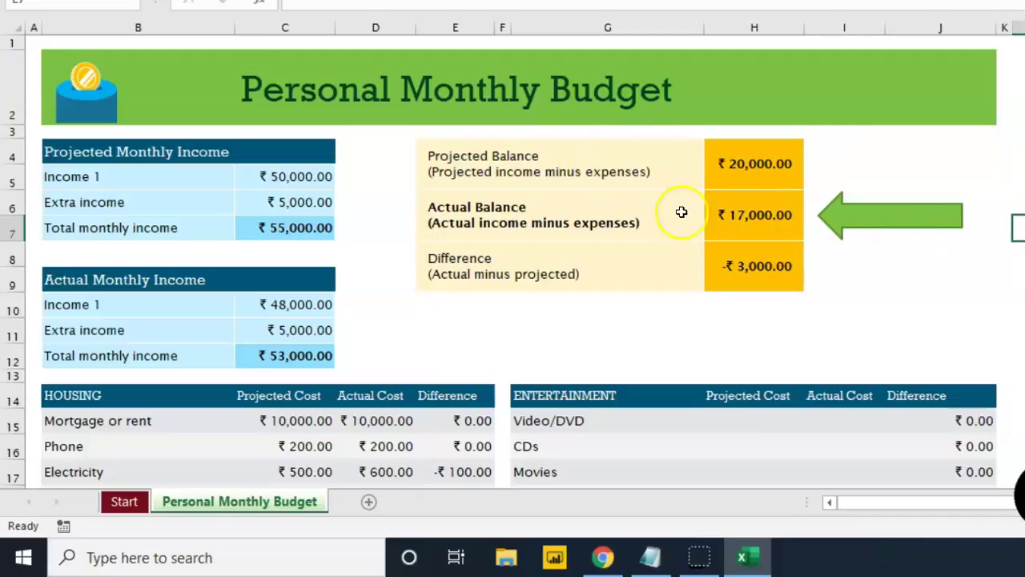
pyautogui.scroll(-1, 421, 356)
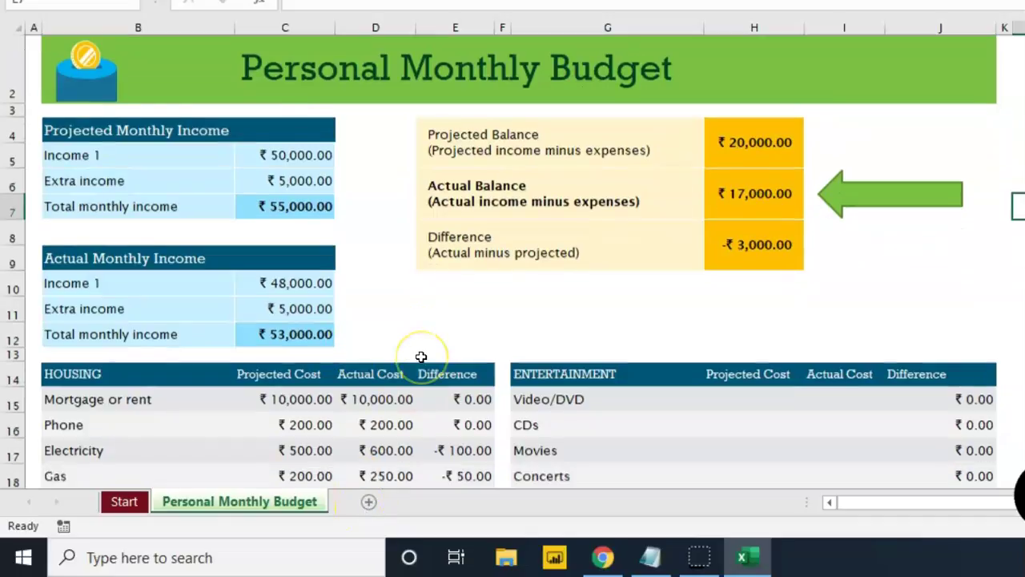
pyautogui.scroll(-2, 421, 357)
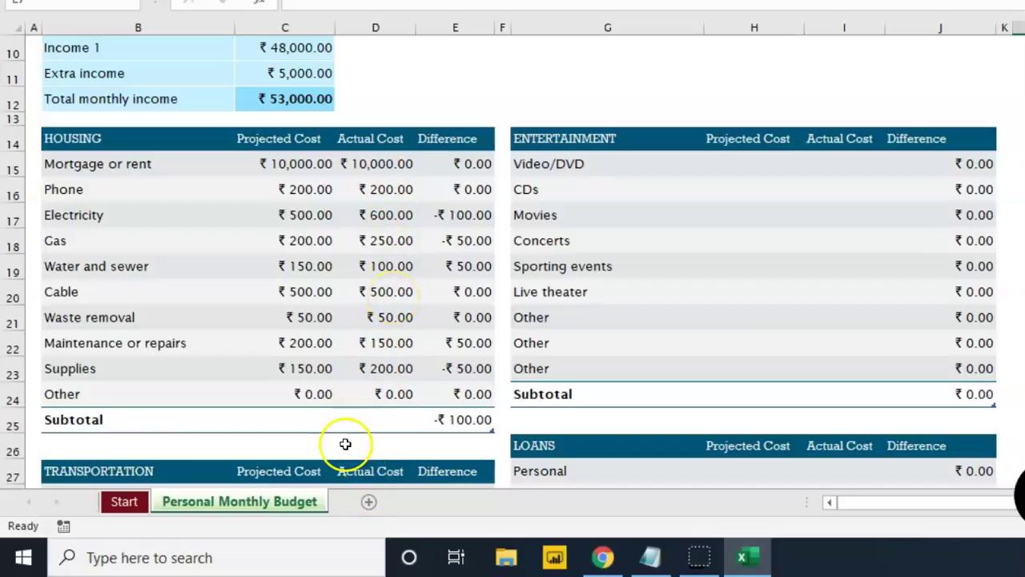
# - Add a new worksheet and rename it Daily
pyautogui.click(369, 502)
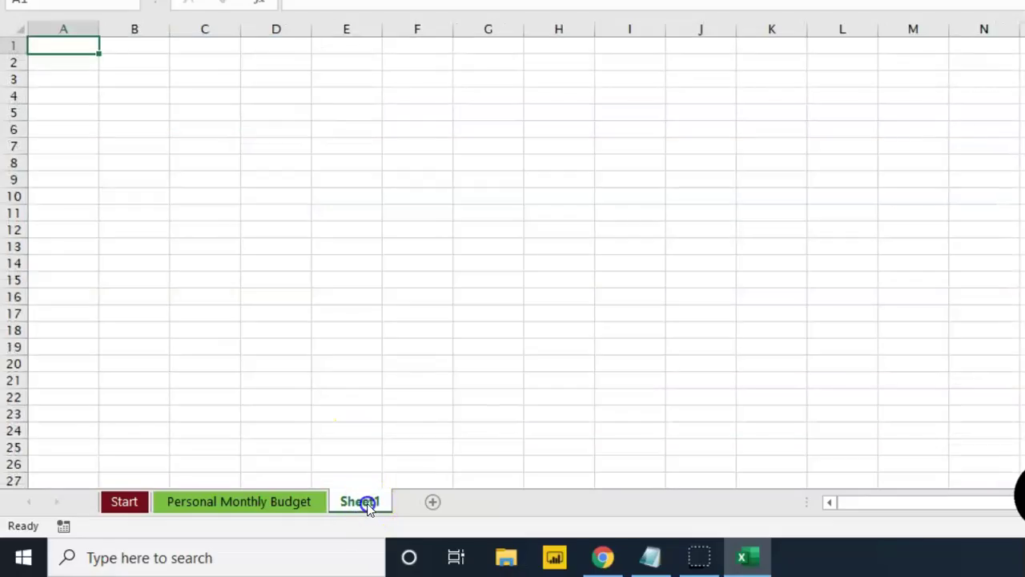
pyautogui.doubleClick(367, 502)
pyautogui.write('Da')
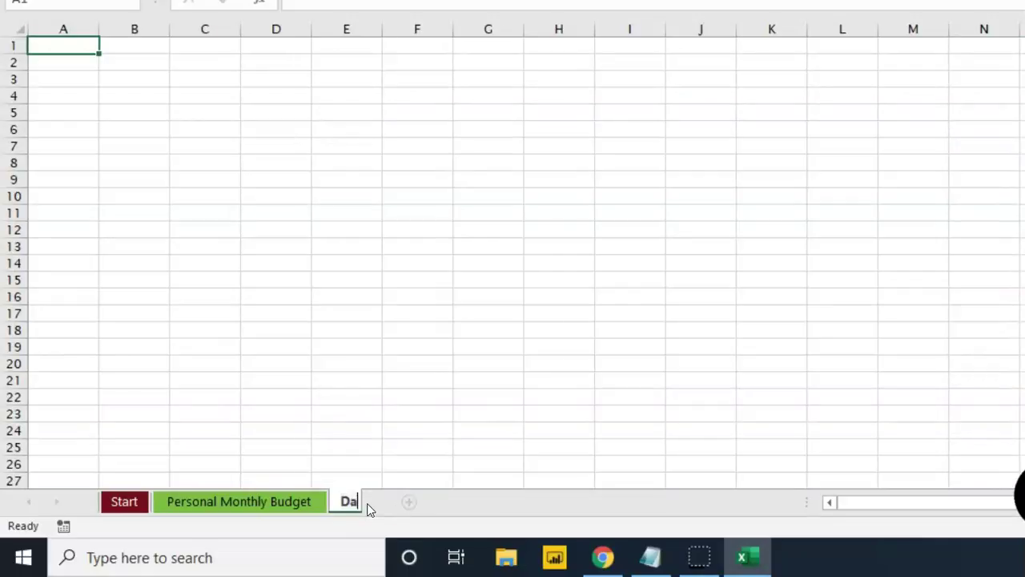
pyautogui.write('ily')
pyautogui.press('Return')
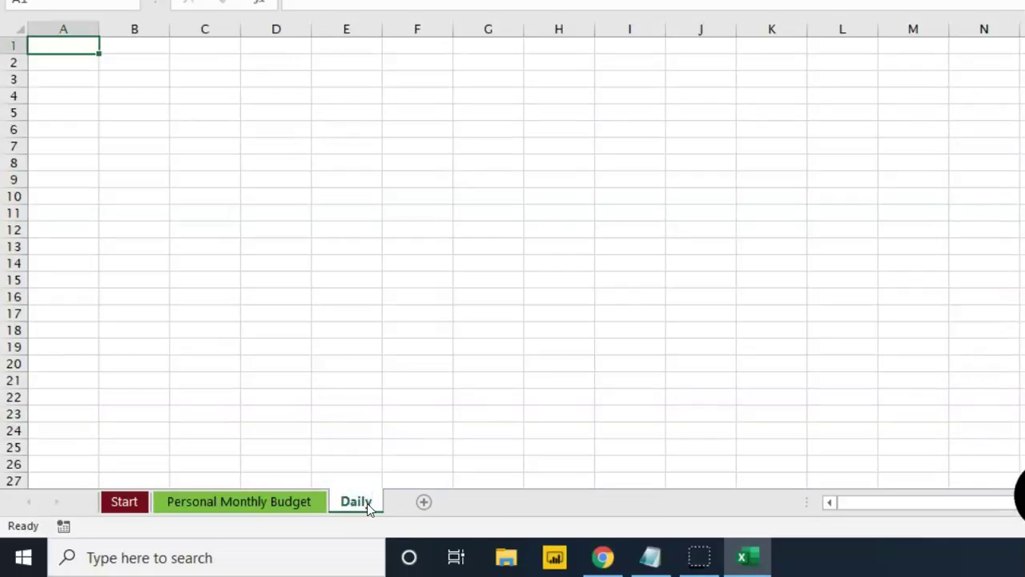
# - Enter the headings Fuel in A2 and Food in B2
pyautogui.press('Return')
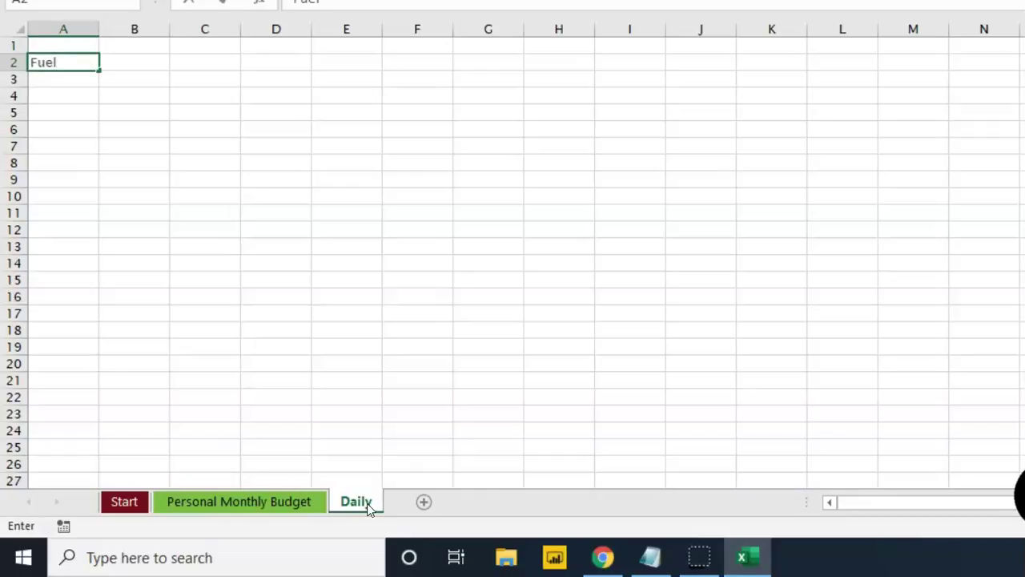
pyautogui.press('Return')
pyautogui.press('Up')
pyautogui.press('Right')
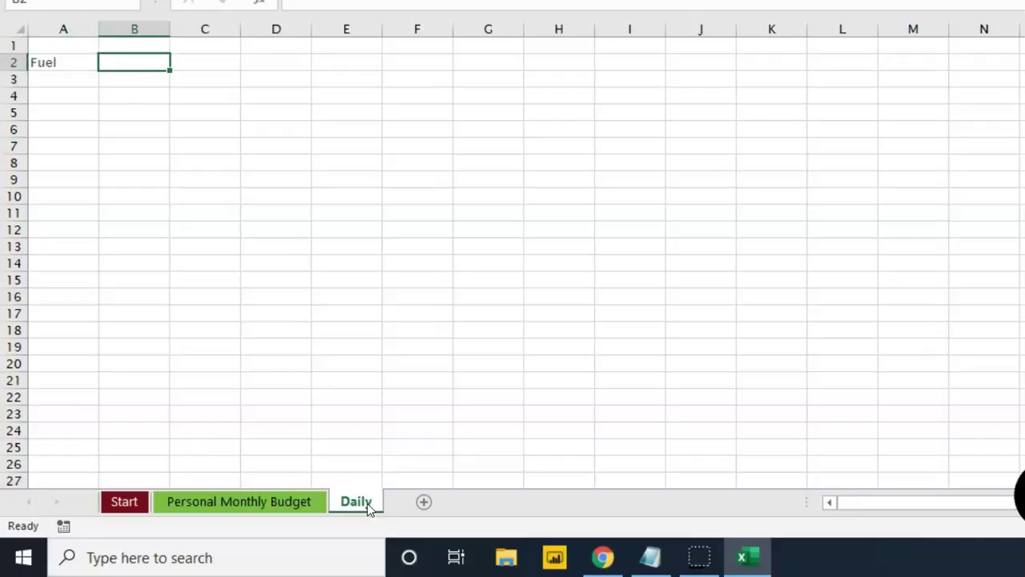
pyautogui.write('Food')
pyautogui.press('Return')
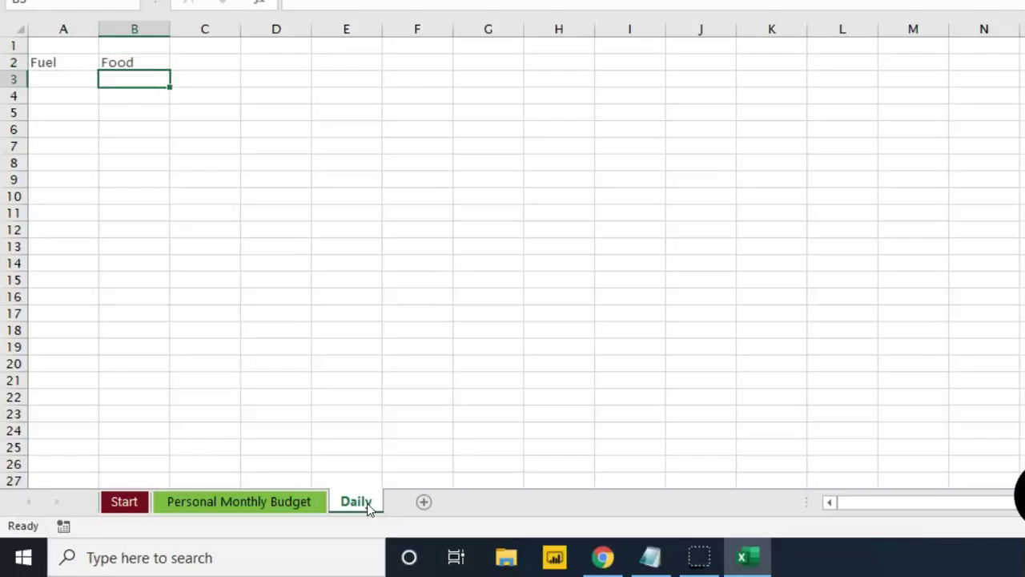
# - Enter the fuel amounts 1500, 500 and 1000 in A3:A5
pyautogui.press('Left')
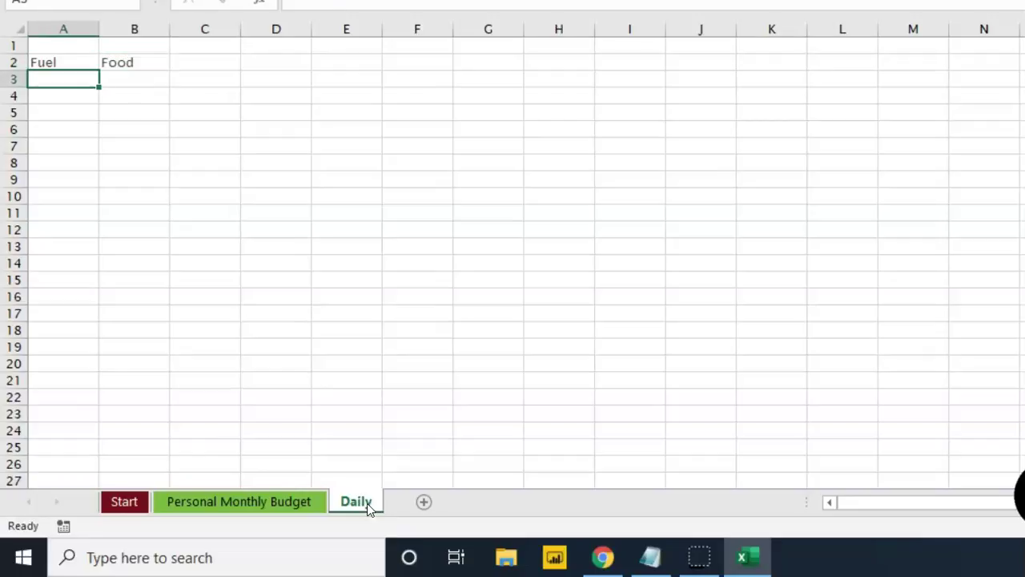
pyautogui.write('0')
pyautogui.press('Return')
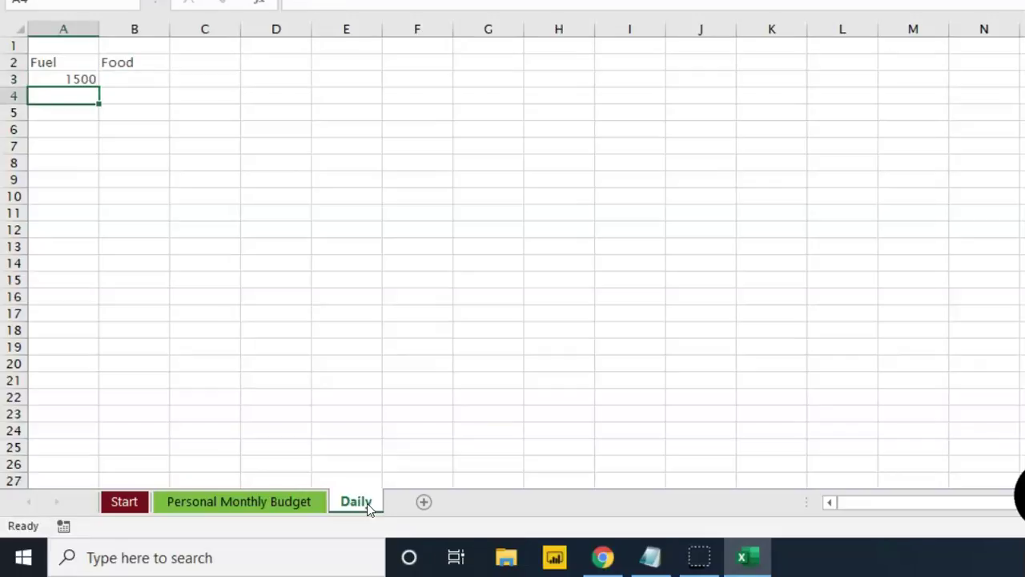
pyautogui.write('50')
pyautogui.press('Return')
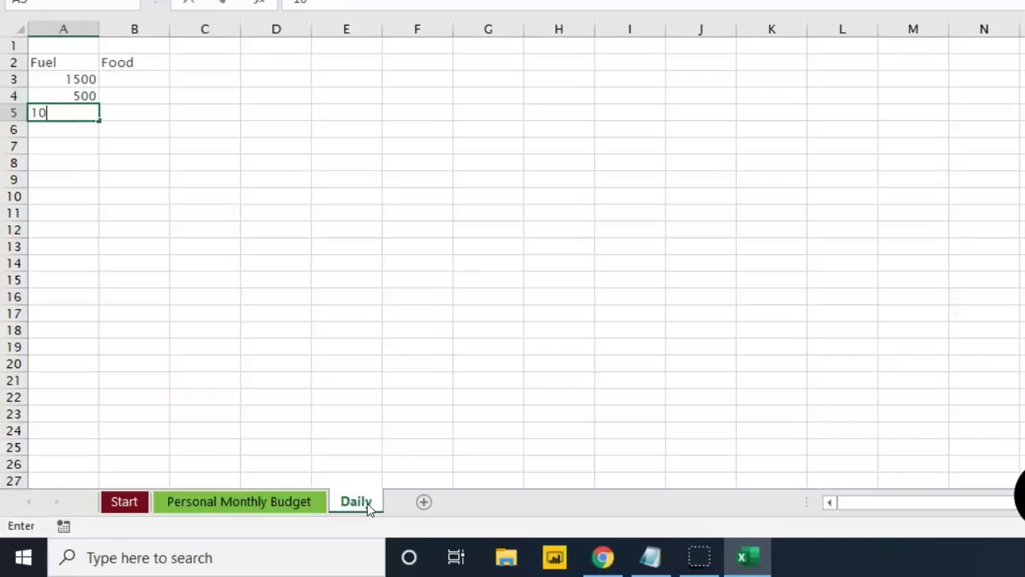
pyautogui.write('00')
pyautogui.press('Return')
# - Total the fuel amounts with =SUM(A3:A5) in A6, giving 3000
pyautogui.write('sum')
pyautogui.press('Tab')
pyautogui.press('Up')
pyautogui.hotkey('shift', 'Up')
pyautogui.hotkey('shift', 'Up')
pyautogui.hotkey('shift', 'Up')
pyautogui.hotkey('shift', 'Down')
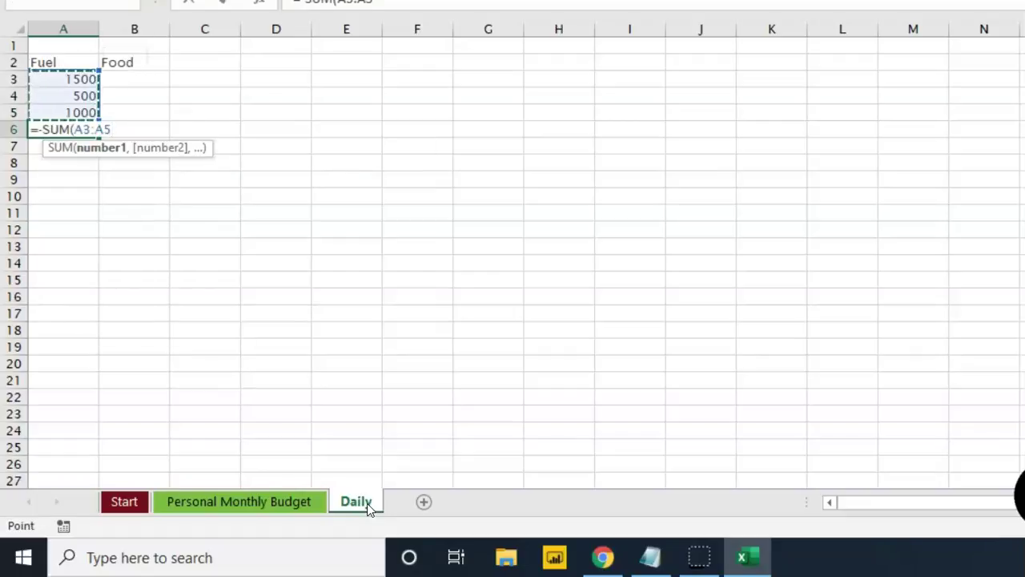
pyautogui.press('Escape')
pyautogui.write('=sum')
pyautogui.press('Tab')
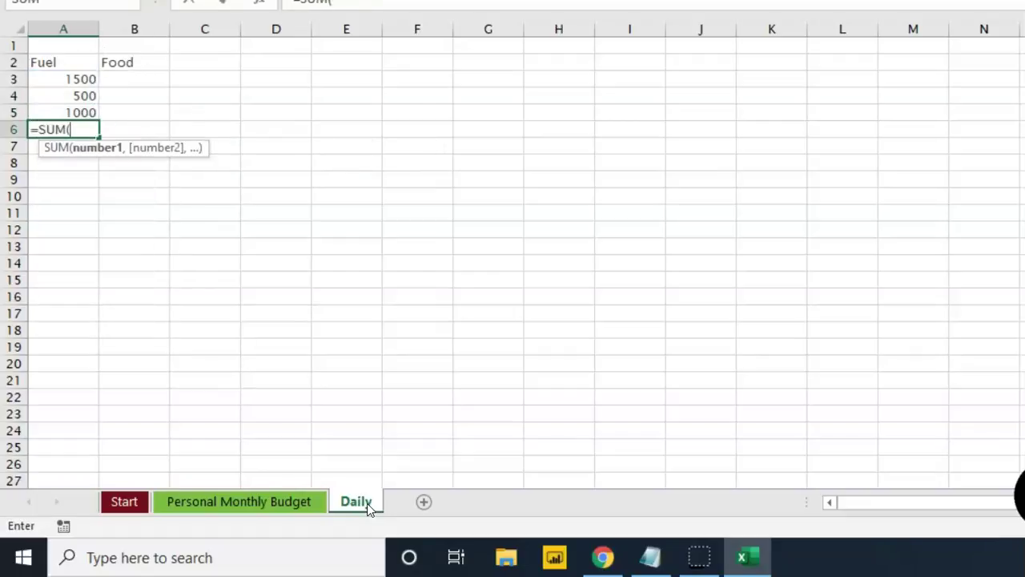
pyautogui.press('Up')
pyautogui.hotkey('shift', 'Up')
pyautogui.hotkey('shift', 'Up')
pyautogui.hotkey('shift', 'Up')
pyautogui.hotkey('shift', 'Down')
pyautogui.press('Return')
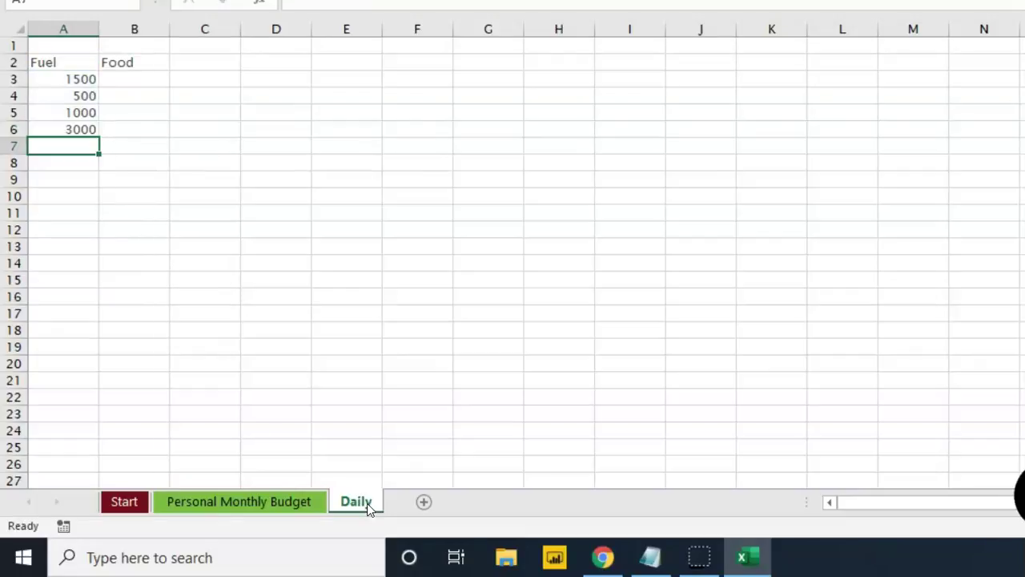
pyautogui.press('Up')
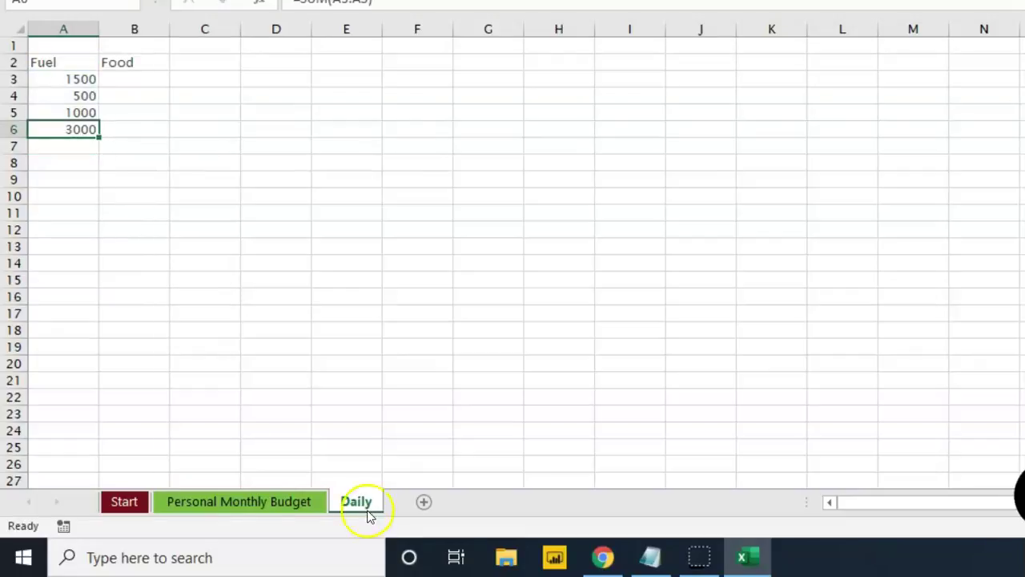
# - Link the budget's Fuel actual cost in D32 to Daily!A6, showing ₹3,000.00
pyautogui.click(239, 502)
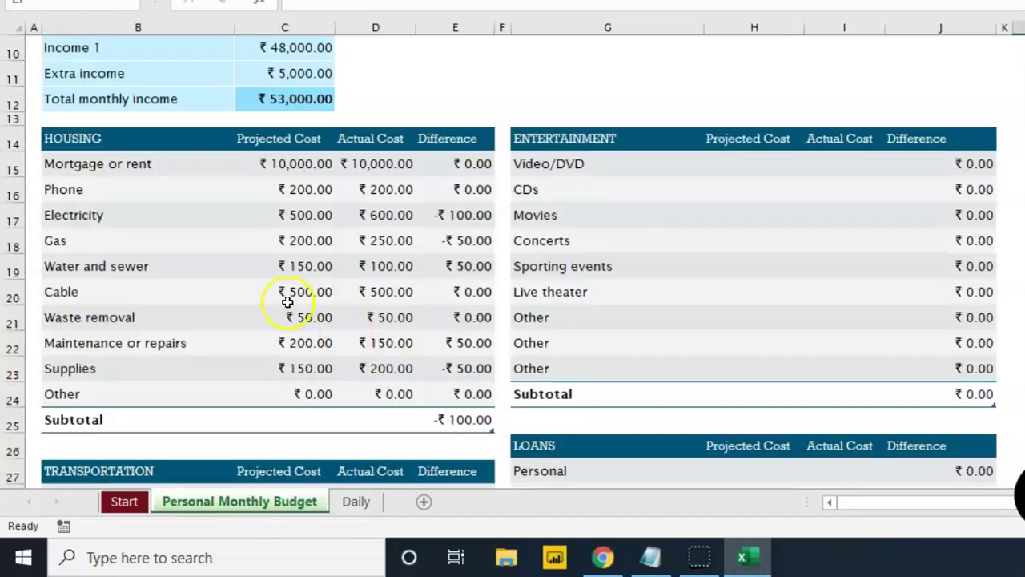
pyautogui.scroll(-2, 321, 328)
pyautogui.scroll(-2, 319, 323)
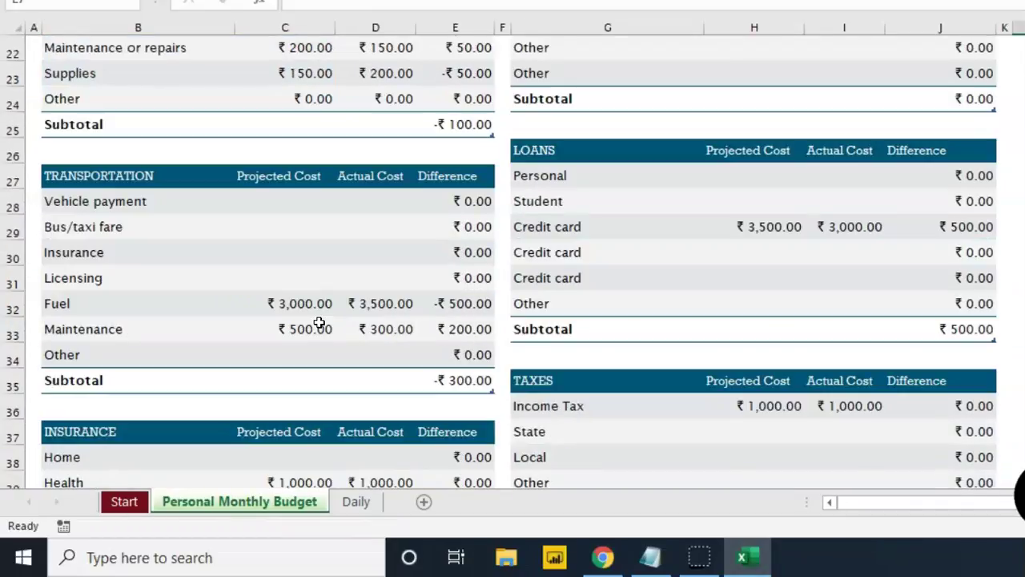
pyautogui.click(365, 305)
pyautogui.write('=')
pyautogui.click(355, 502)
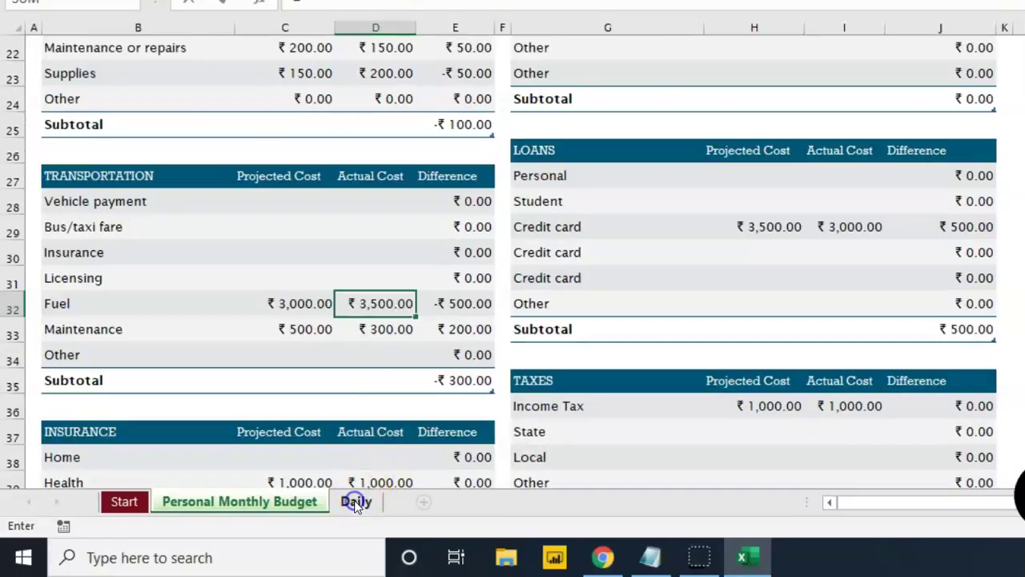
pyautogui.click(72, 130)
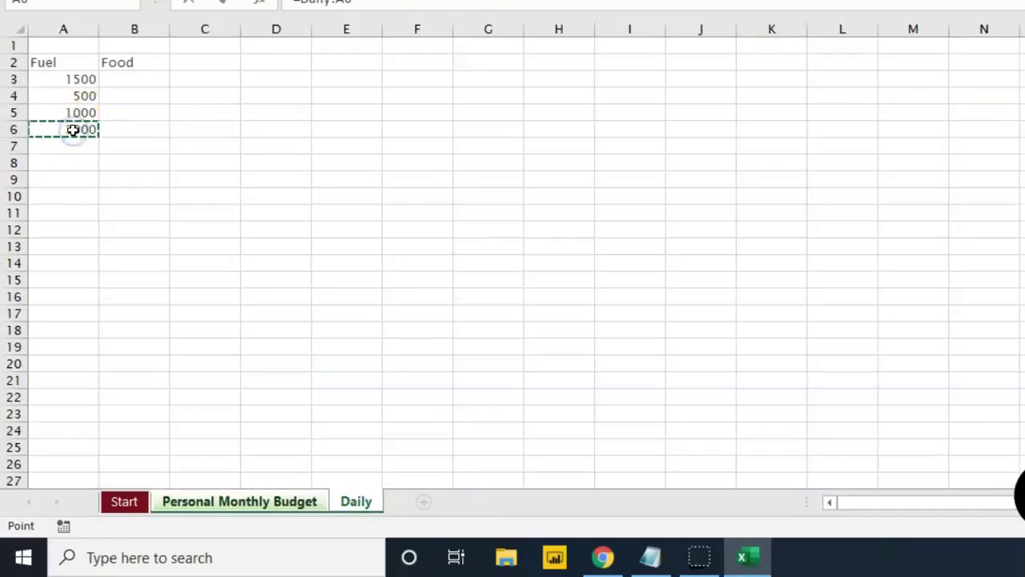
pyautogui.press('Return')
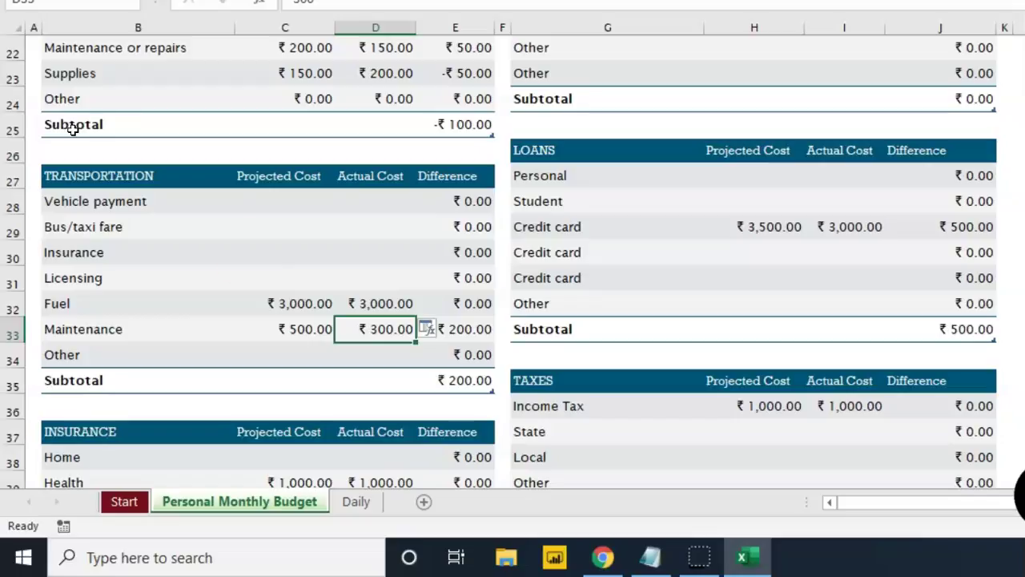
pyautogui.click(386, 302)
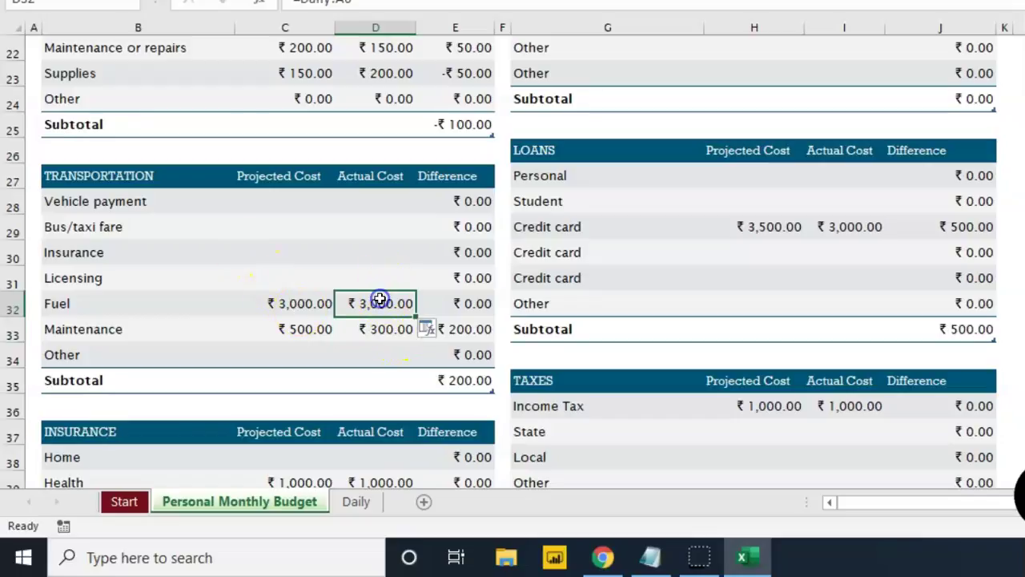